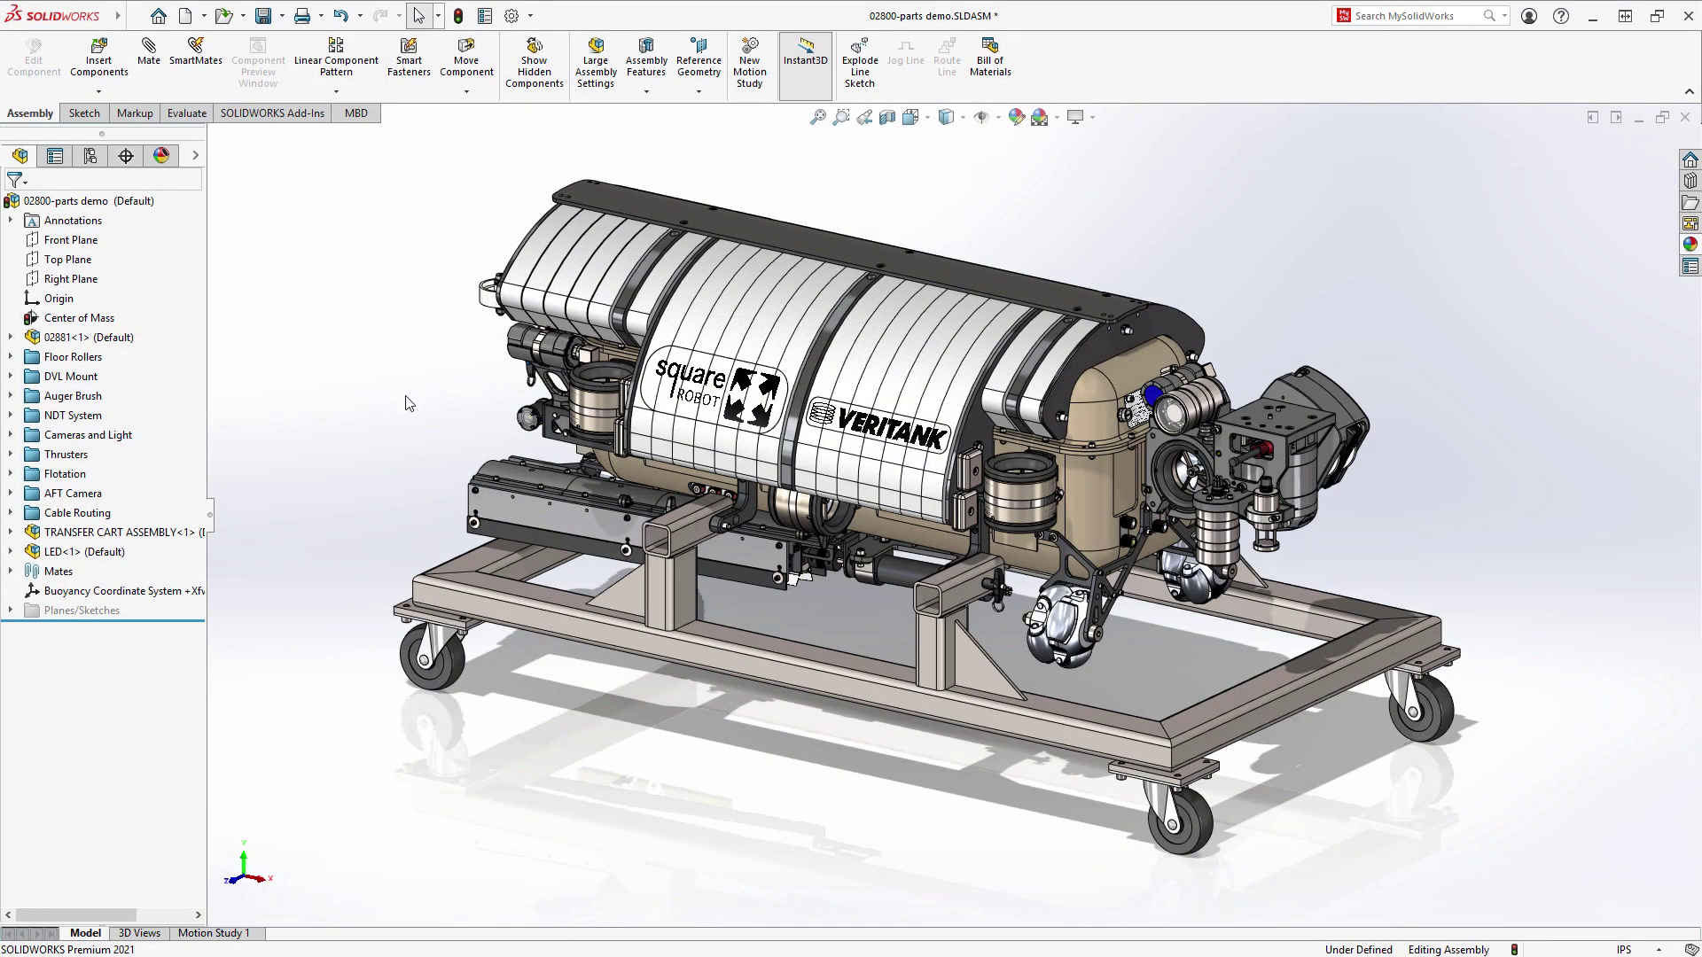
Apply the Parts Demo display state to the robot assembly and fit the transfer cart in view.
middle_click_drag(408, 403, 564, 447)
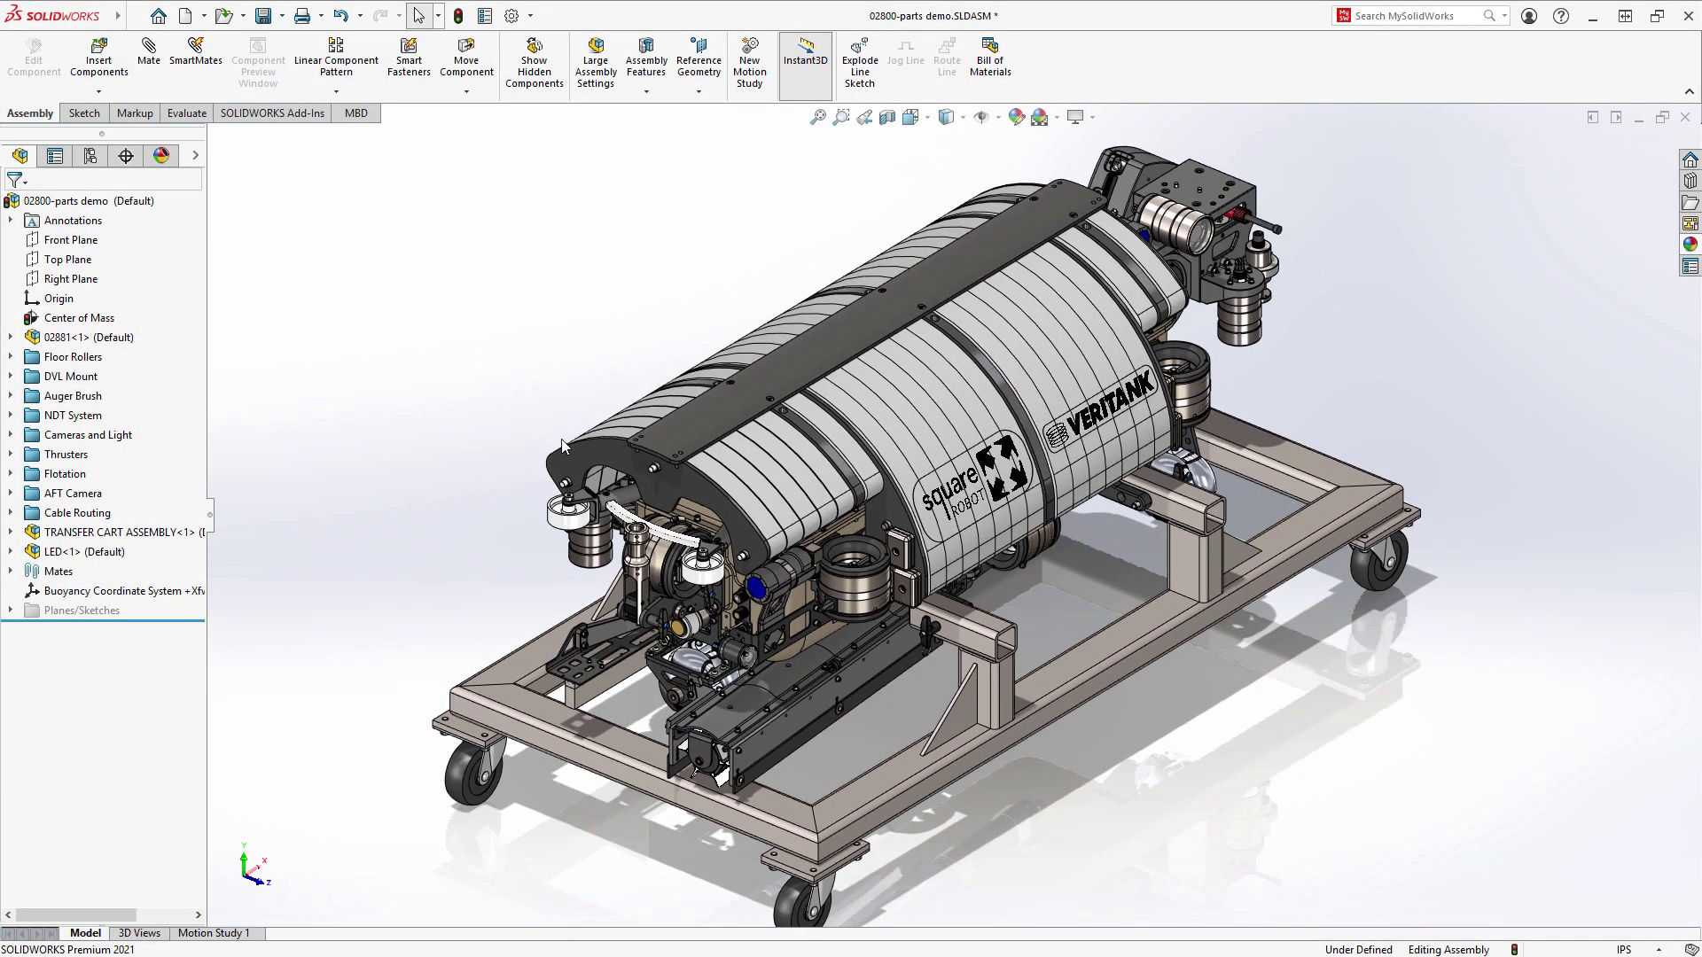
left_click(198, 160)
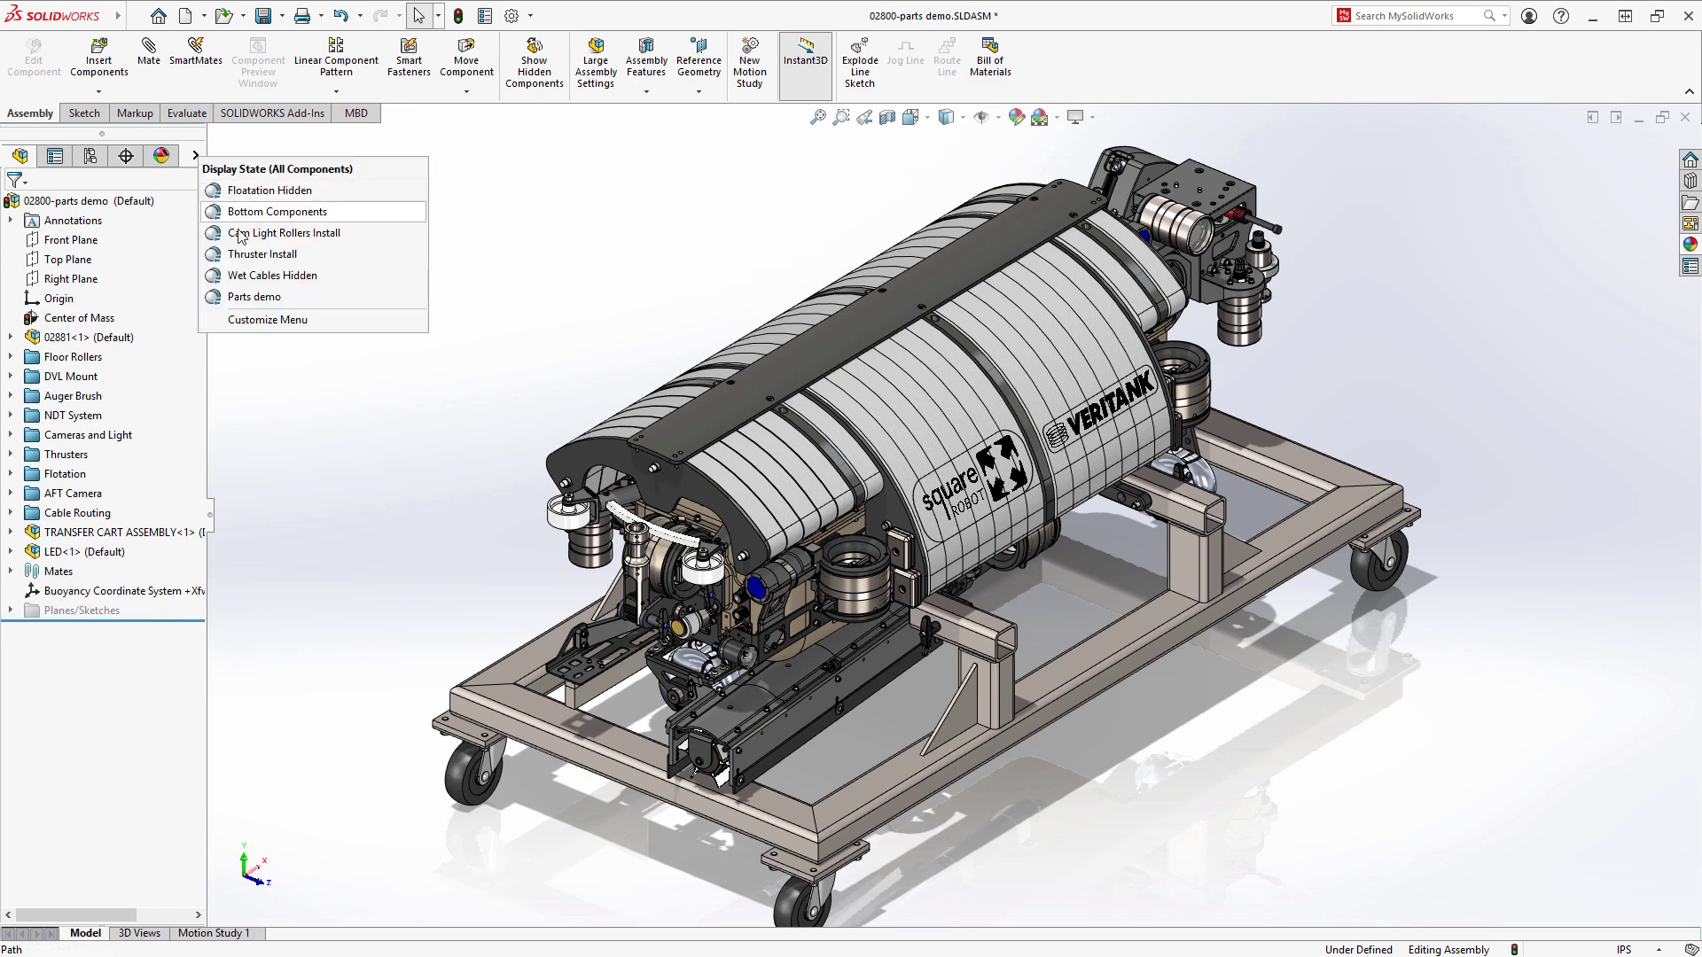
left_click(254, 298)
key("ctrl+shift+z")
left_click_drag(688, 535, 891, 698)
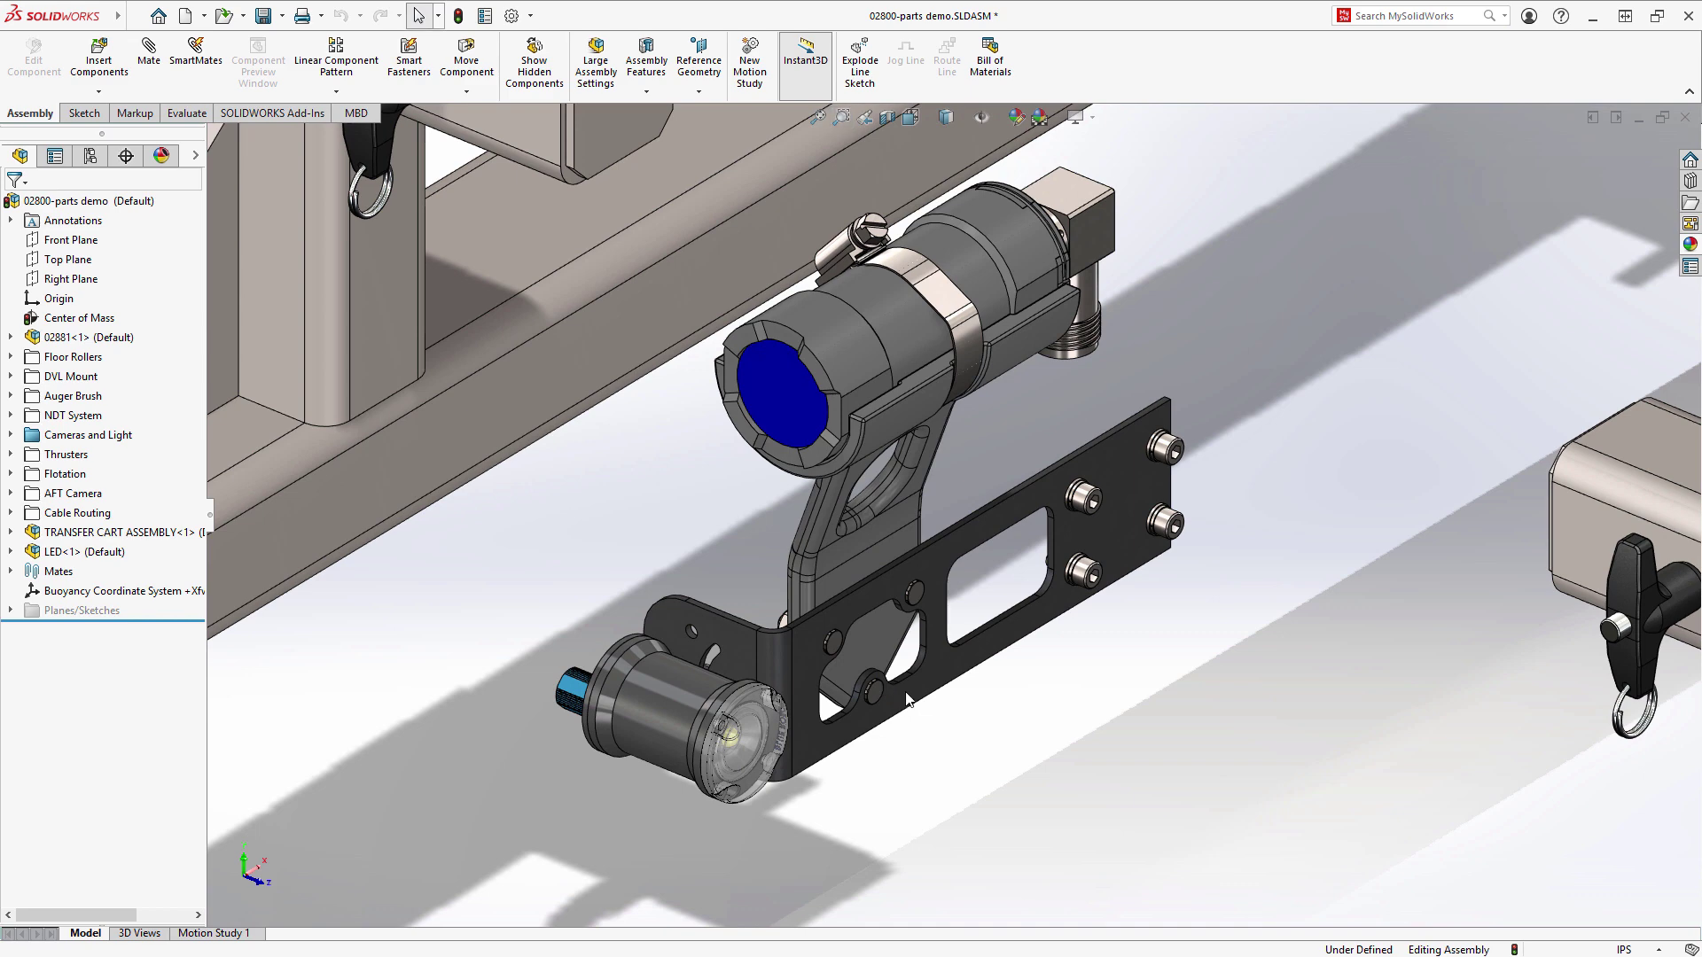
scroll(1291, 494, "up", 3)
scroll(875, 852, "down", 5)
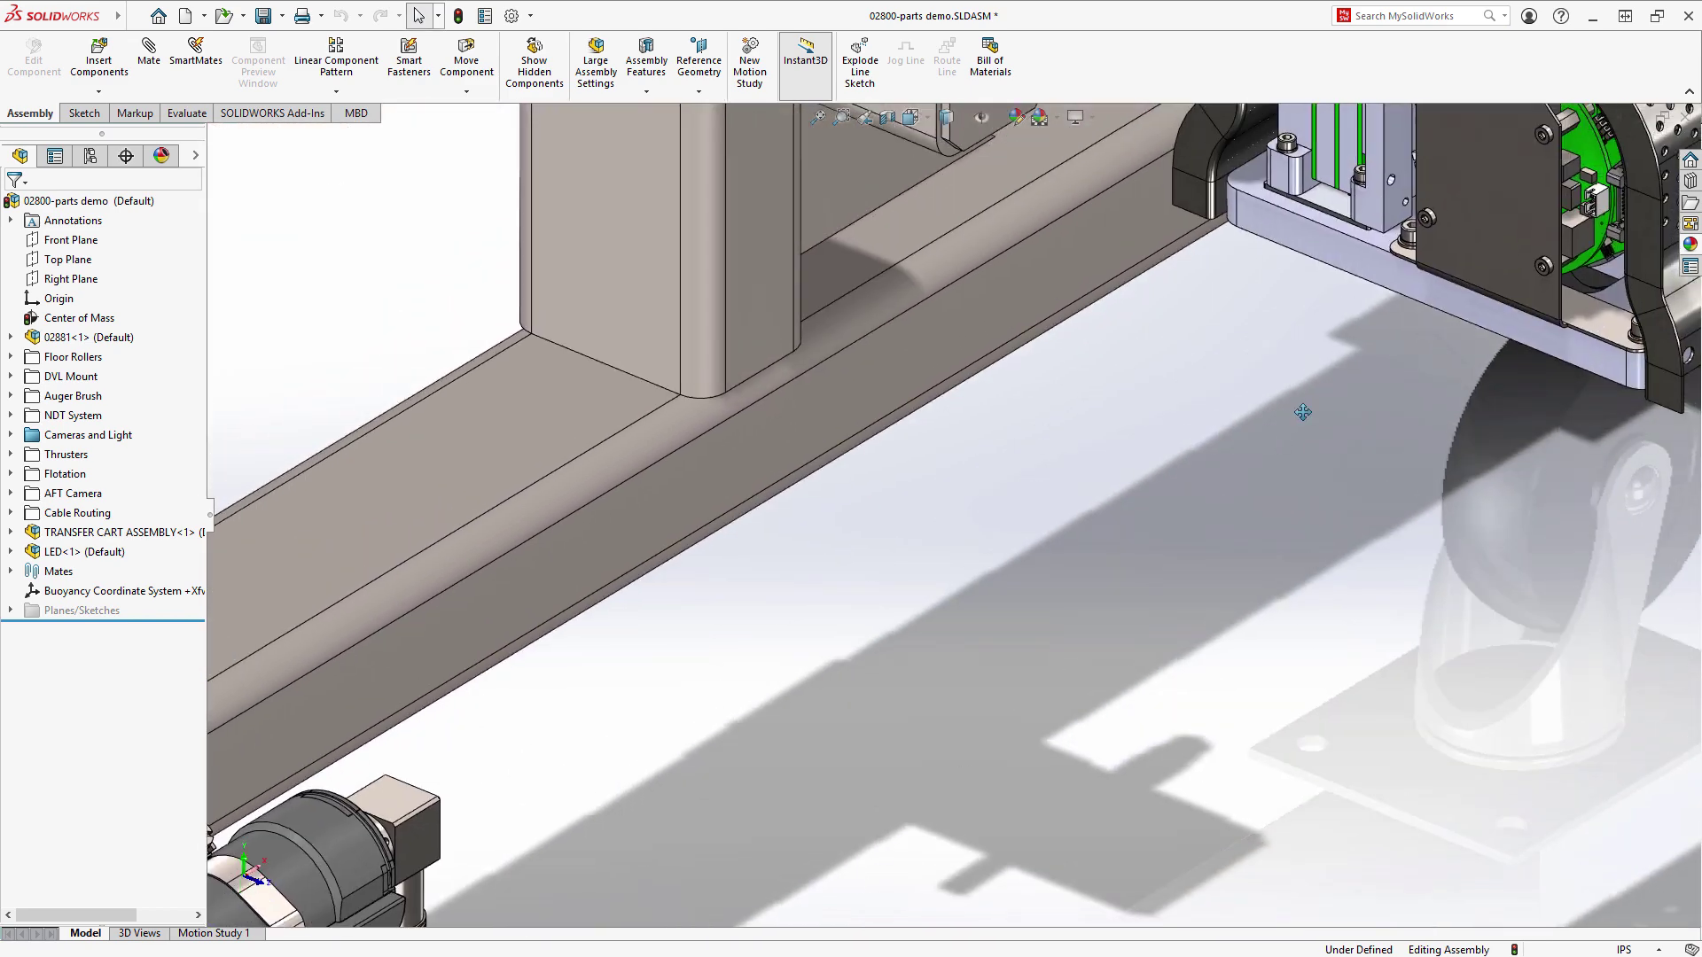
scroll(1290, 429, "up", 5)
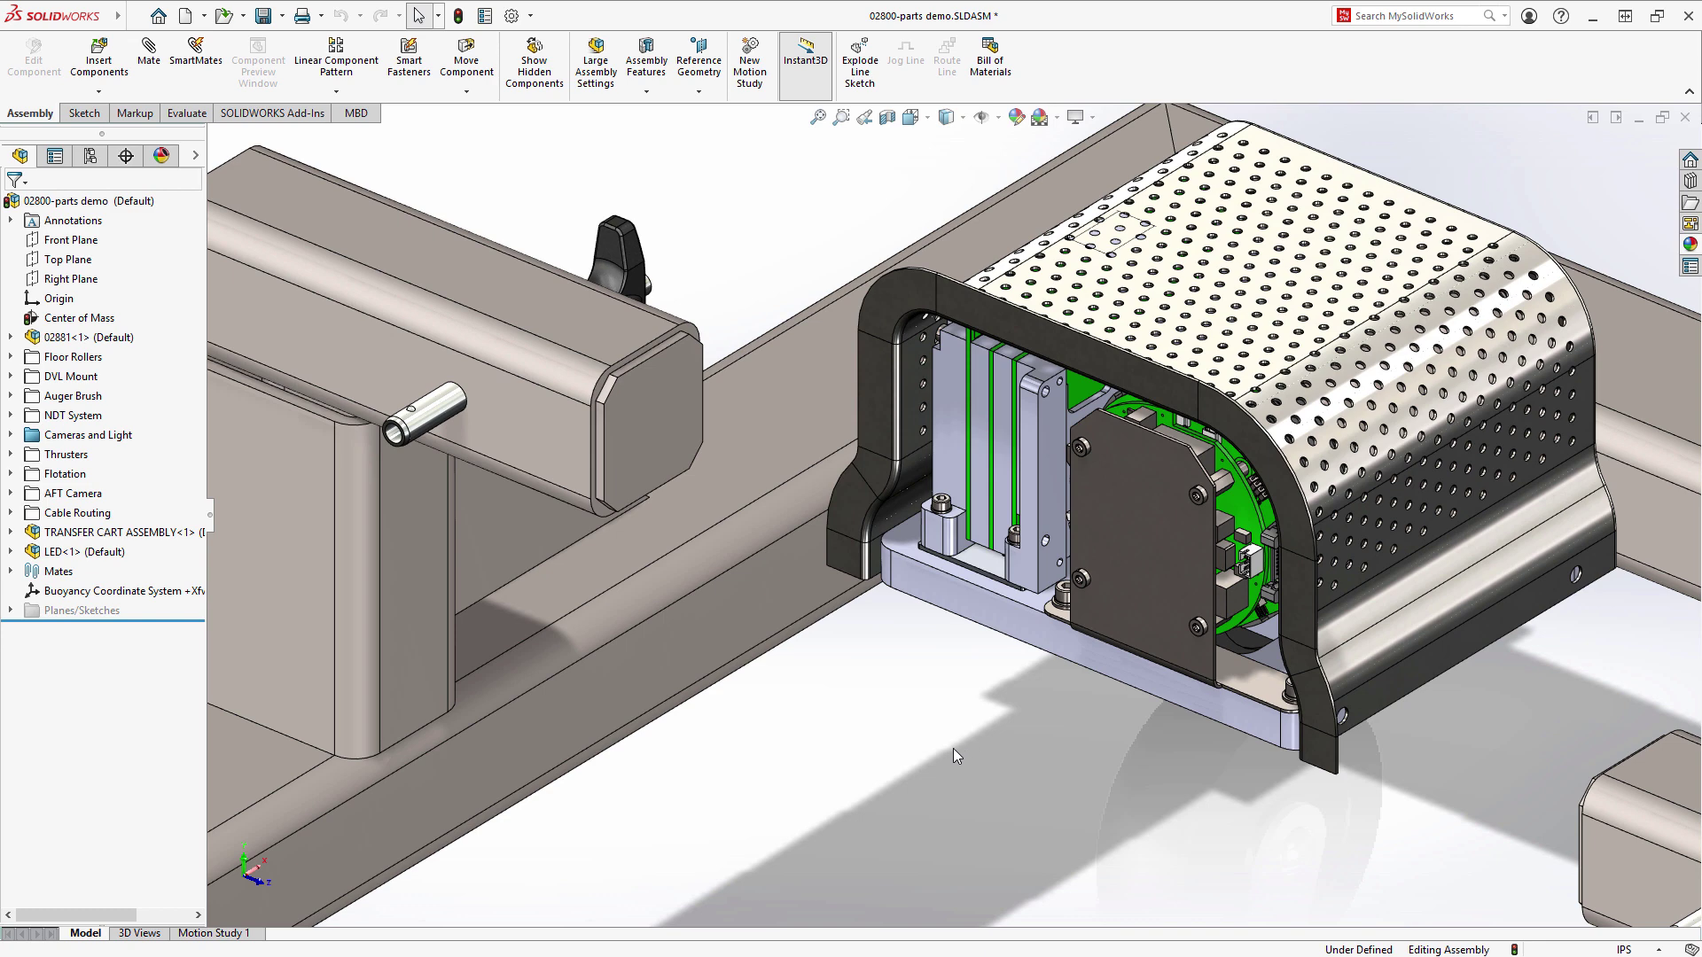
key("f")
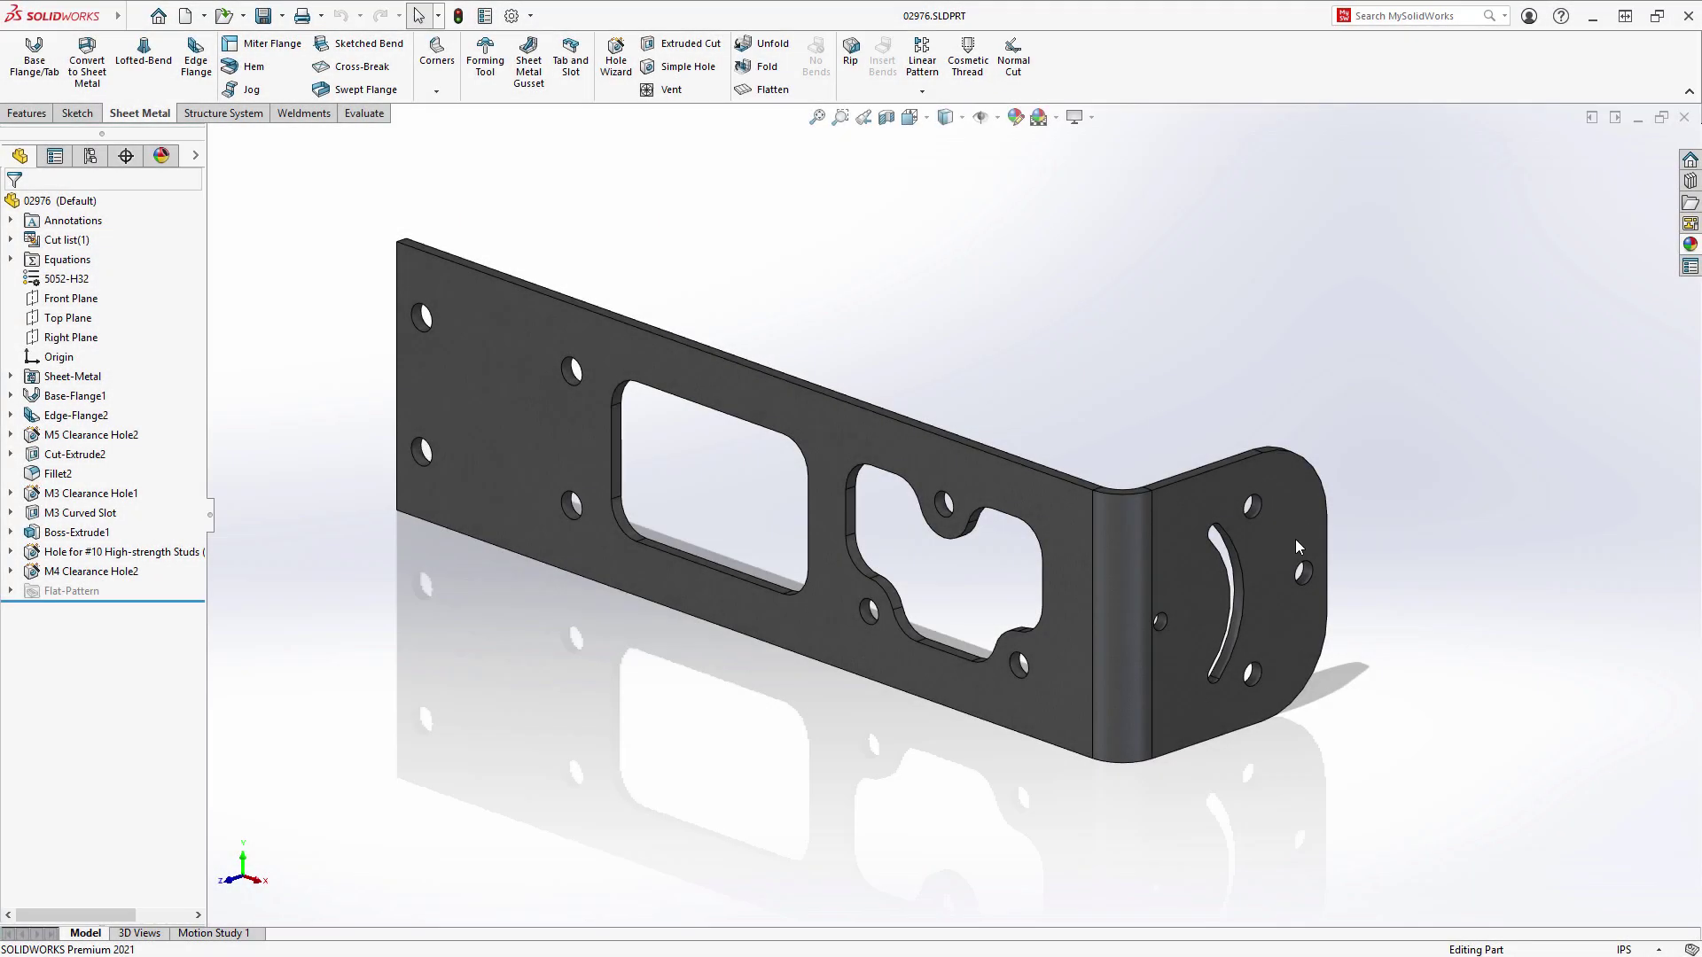
Start an edge flange on the bracket's top edge and its tangent edge chain.
scroll(1295, 543, "down", 3)
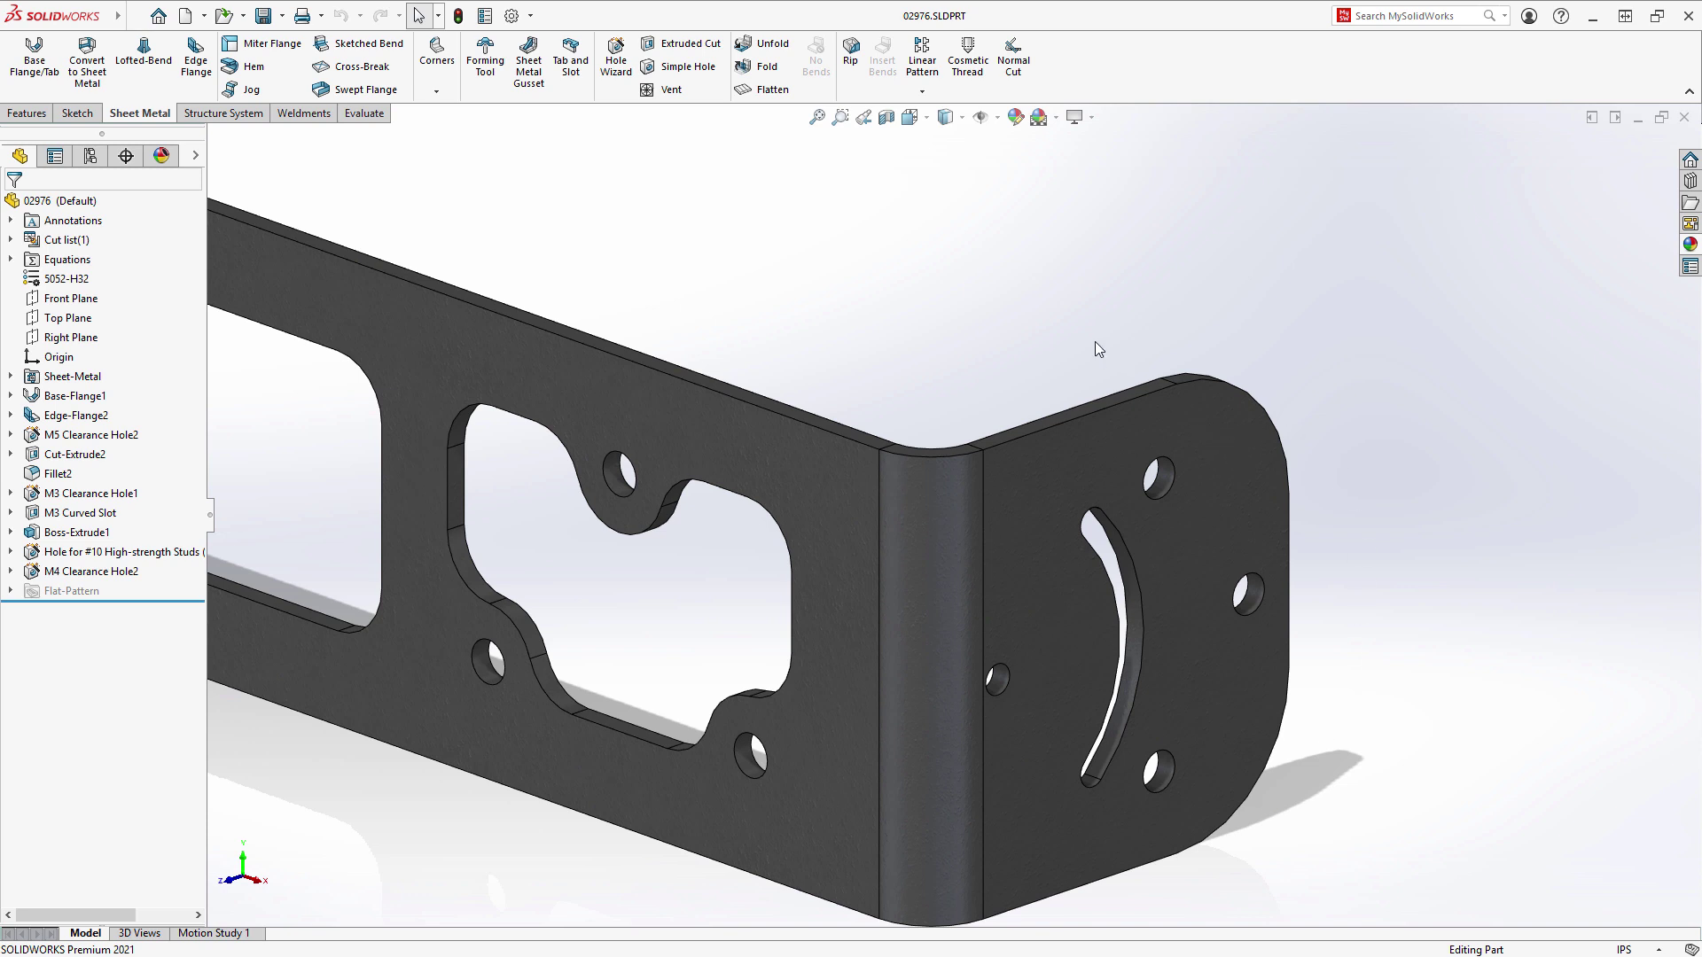
key("s")
left_click(1203, 379)
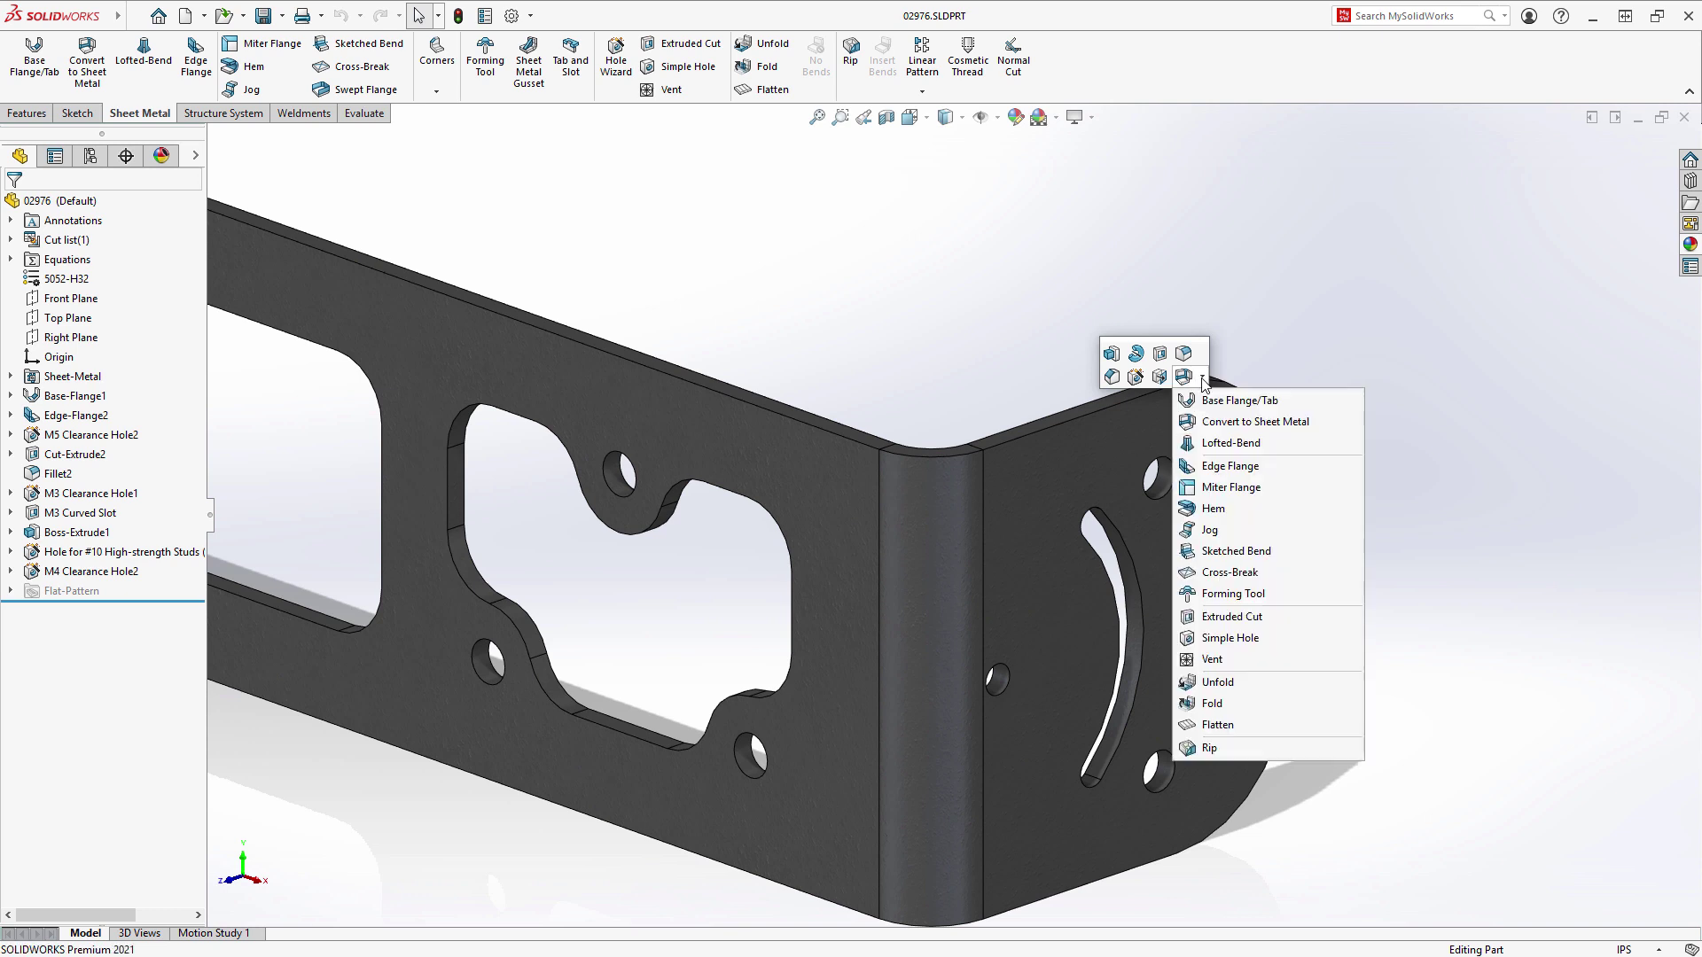
left_click(1233, 466)
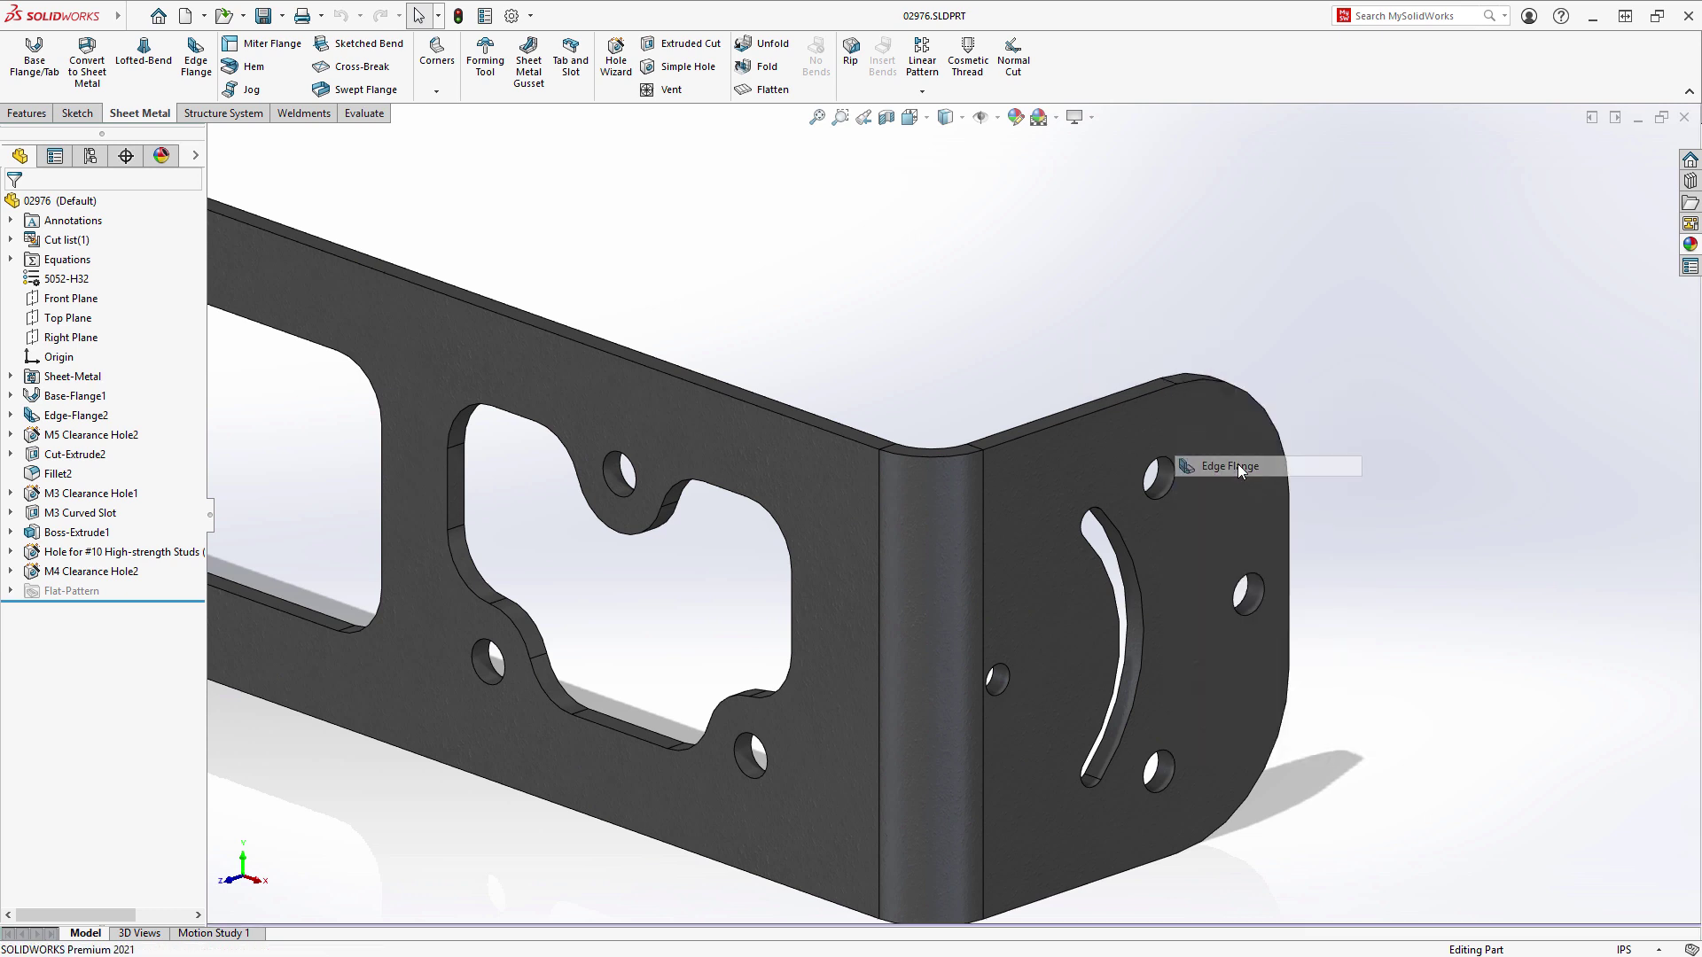
right_click(1137, 399)
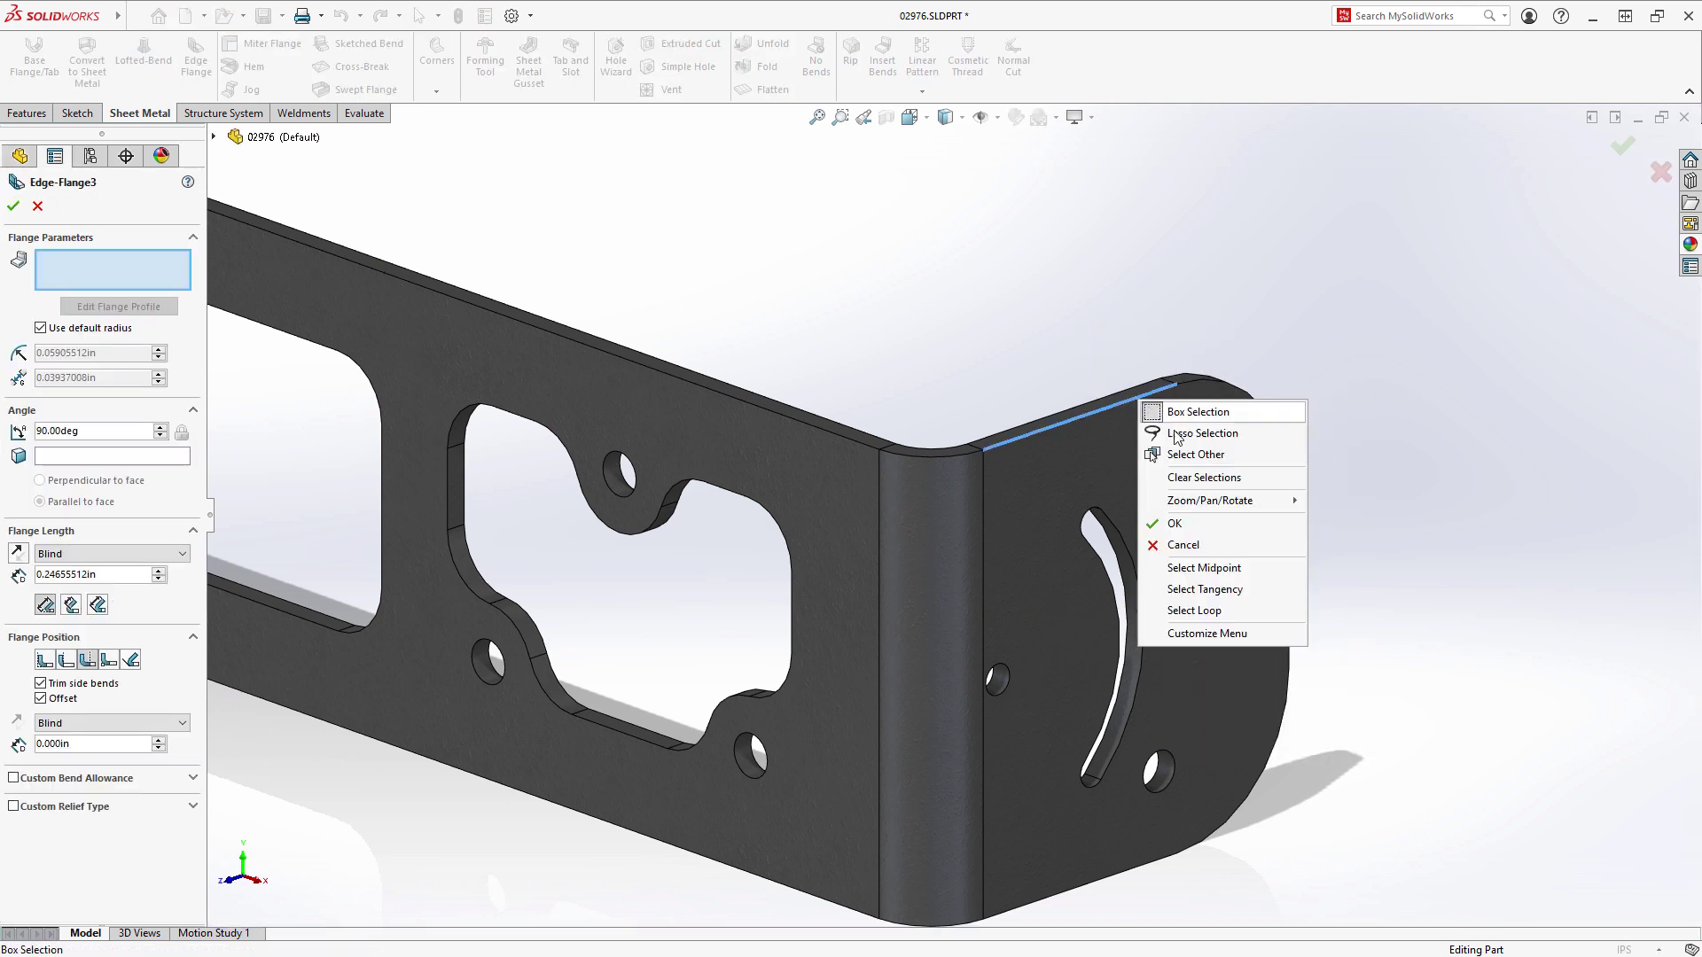
left_click(1205, 589)
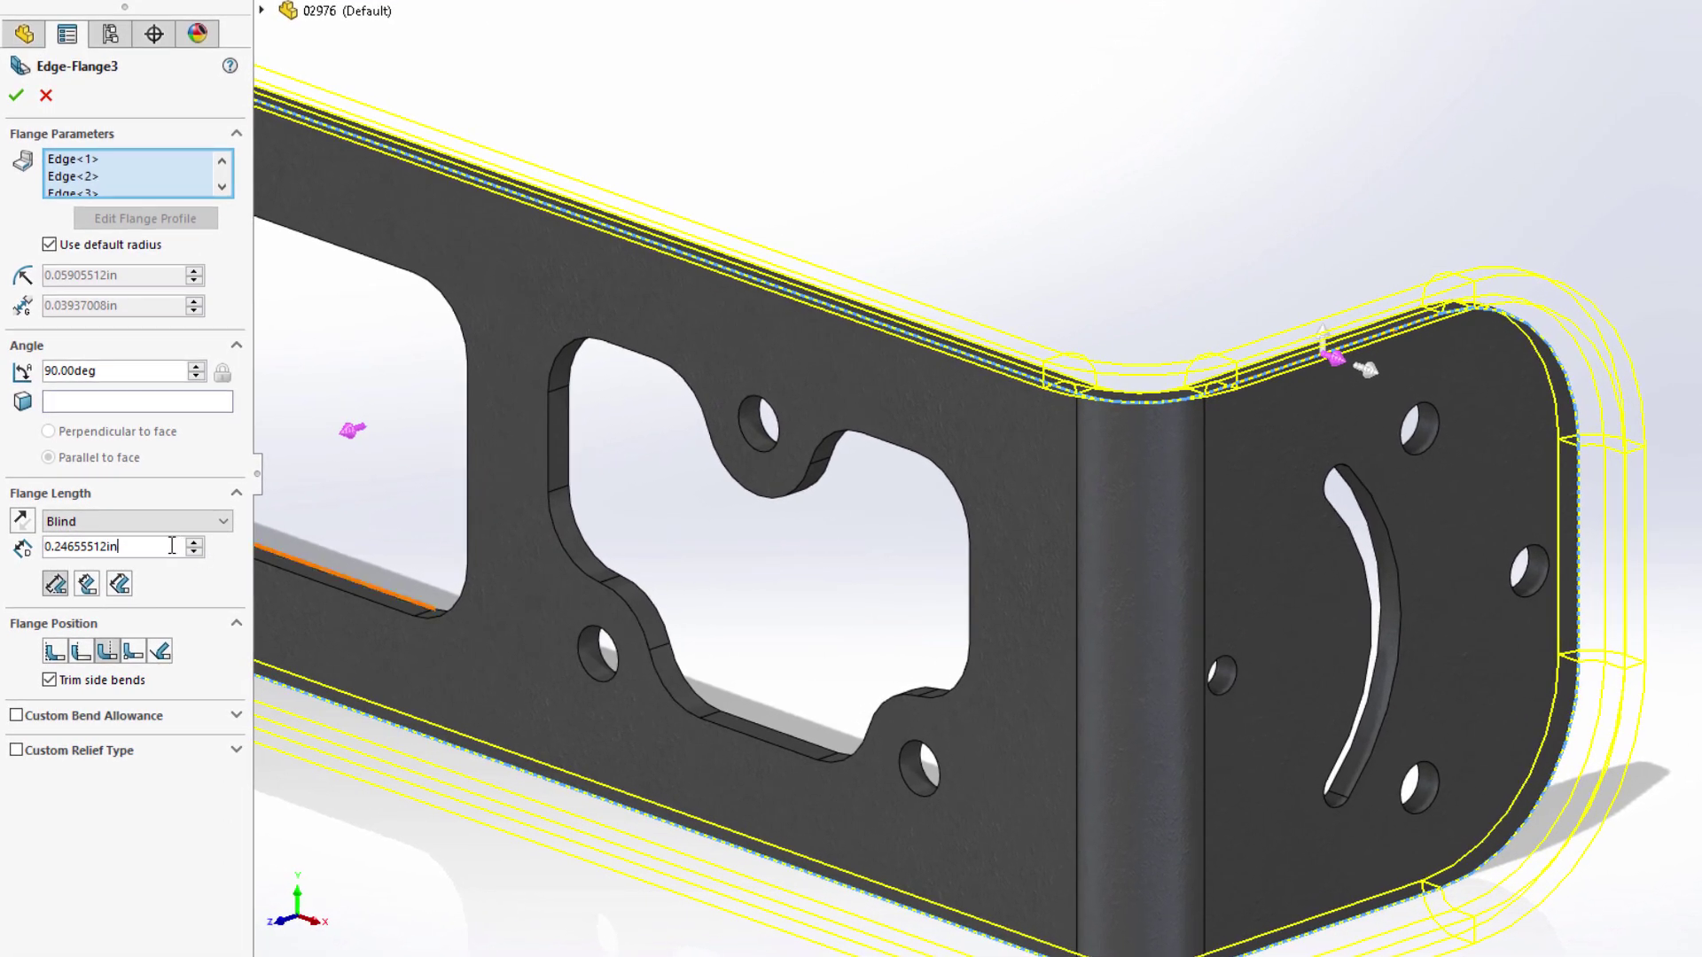
Give the edge flange a 0.375in length with Bend Outside position and finish it.
double_click(172, 546)
type(".375")
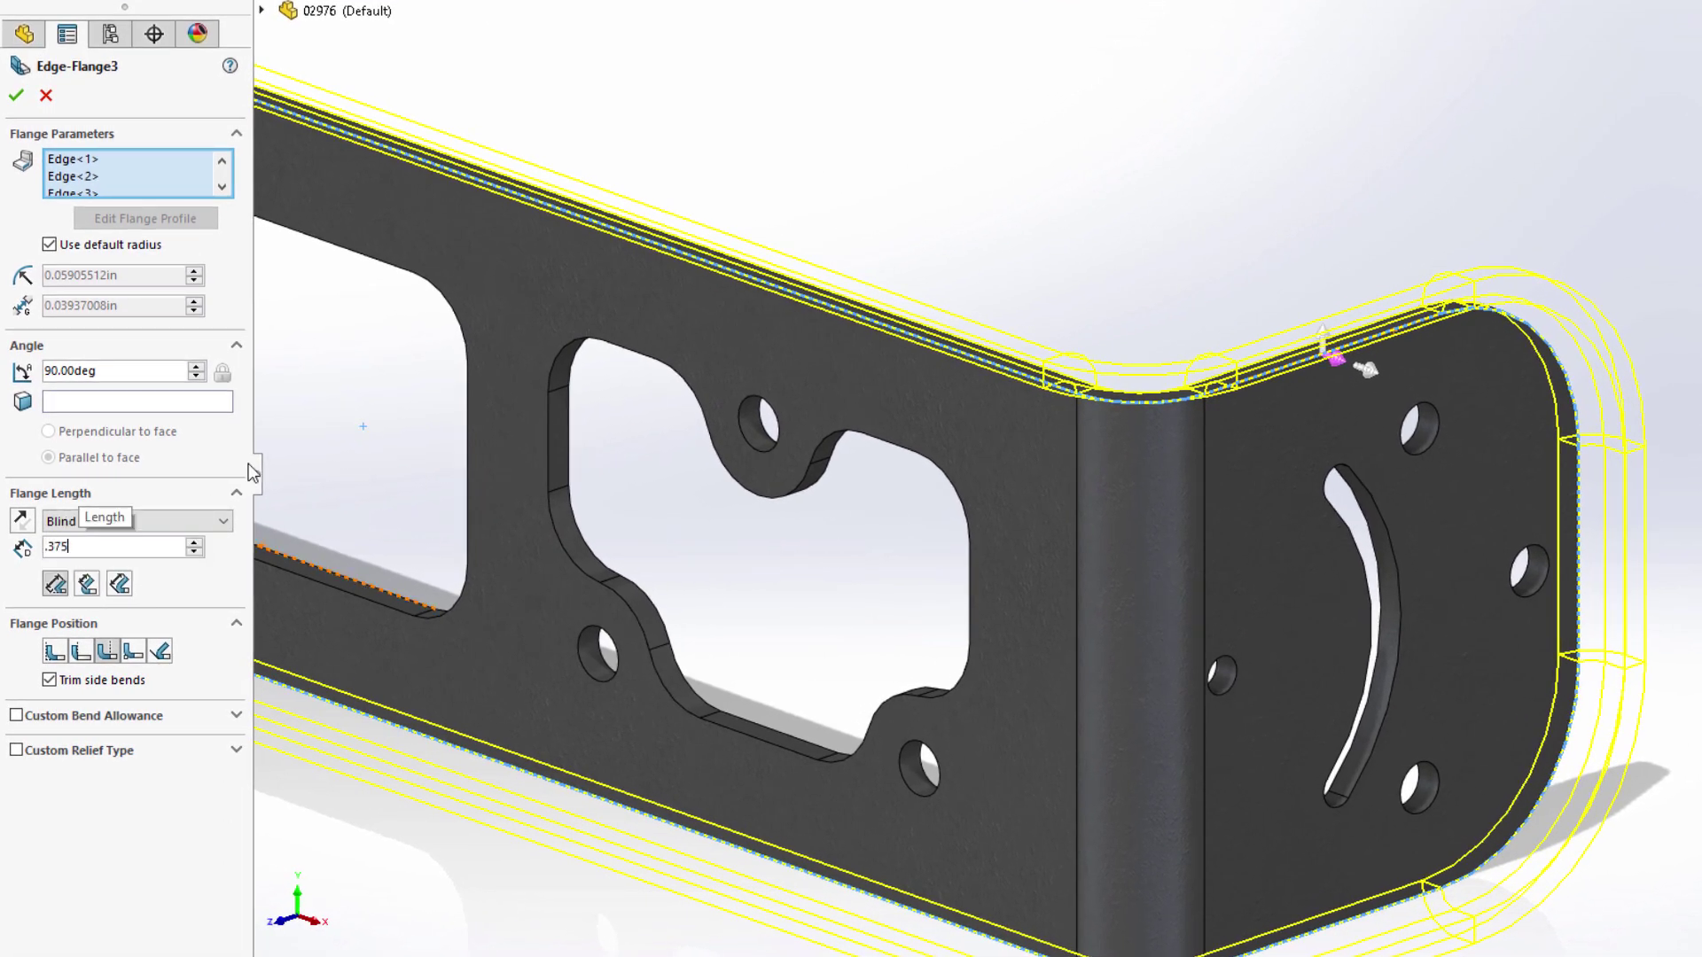
key("Return")
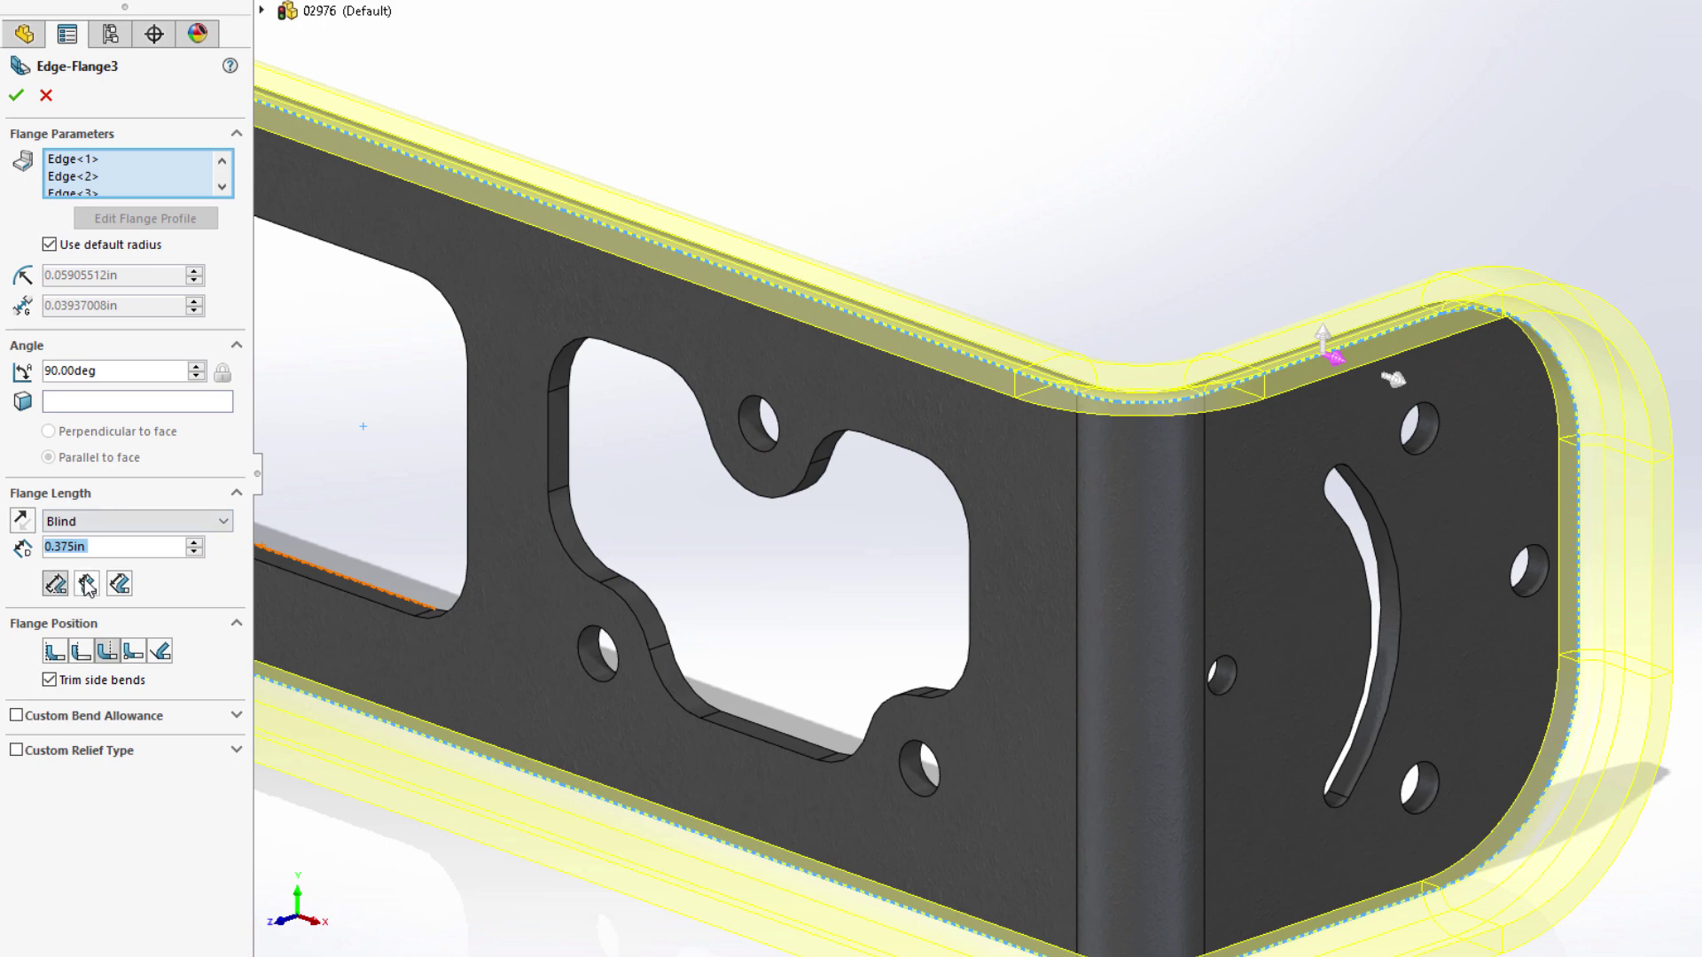
left_click(99, 657)
left_click(55, 653)
left_click(80, 653)
left_click(106, 656)
left_click(17, 96)
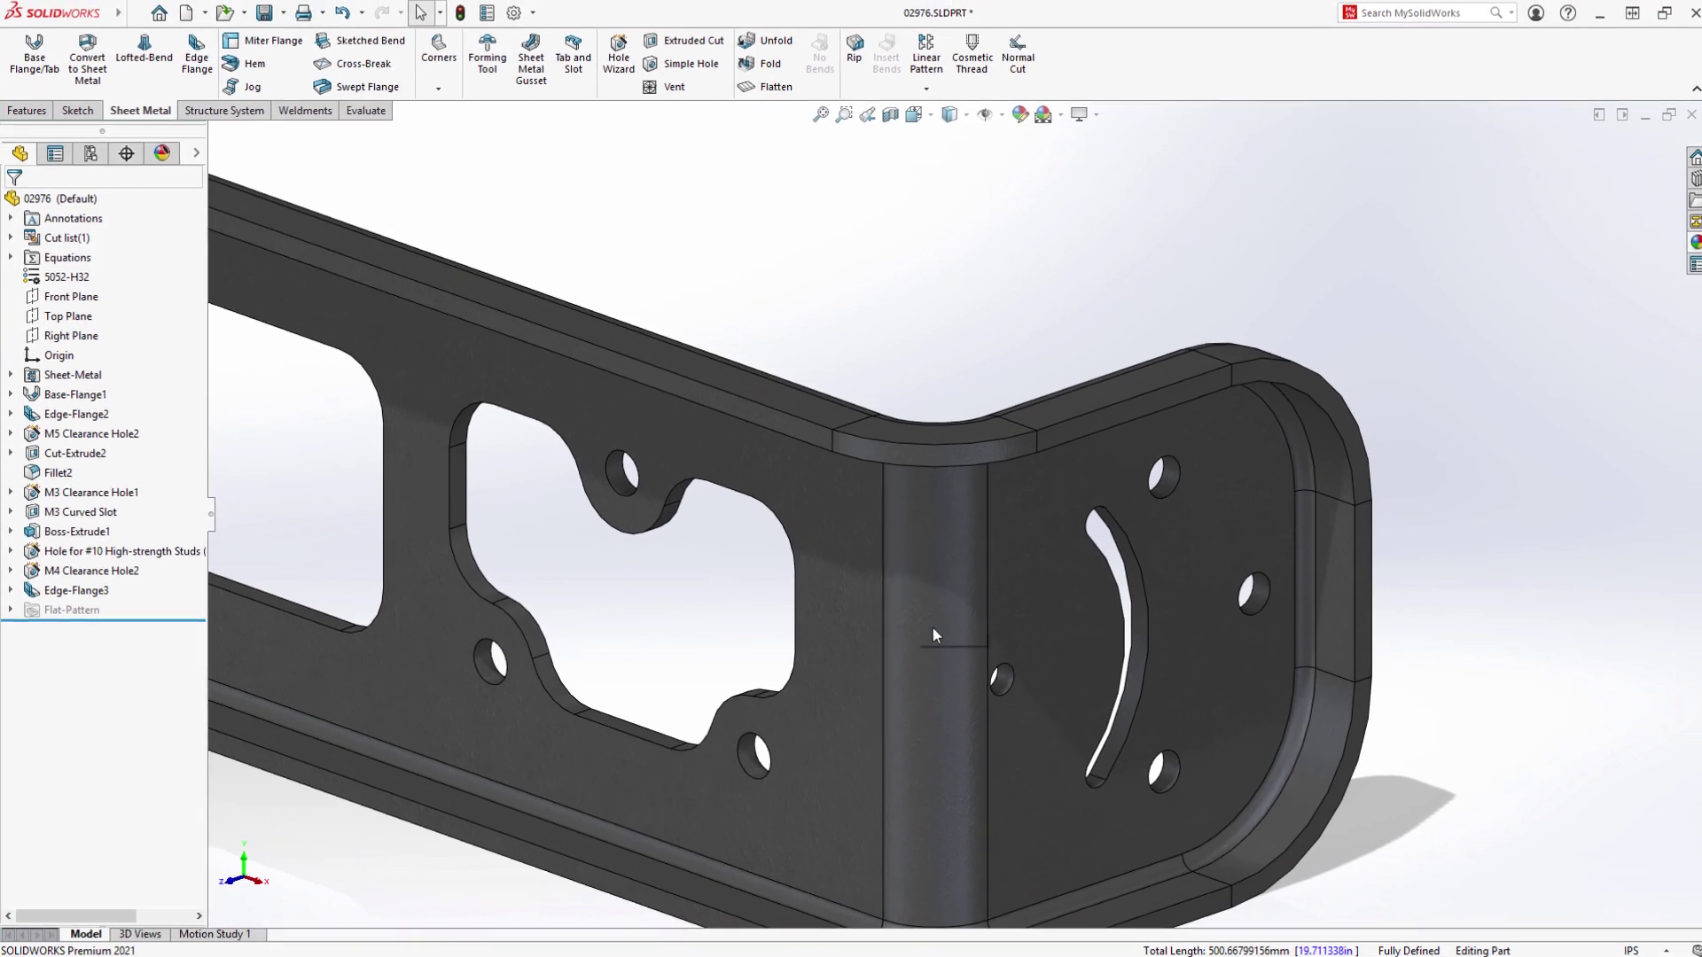
Flatten the bracket to inspect its flat pattern, then fold it back.
middle_click_drag(932, 627, 974, 507)
key("f")
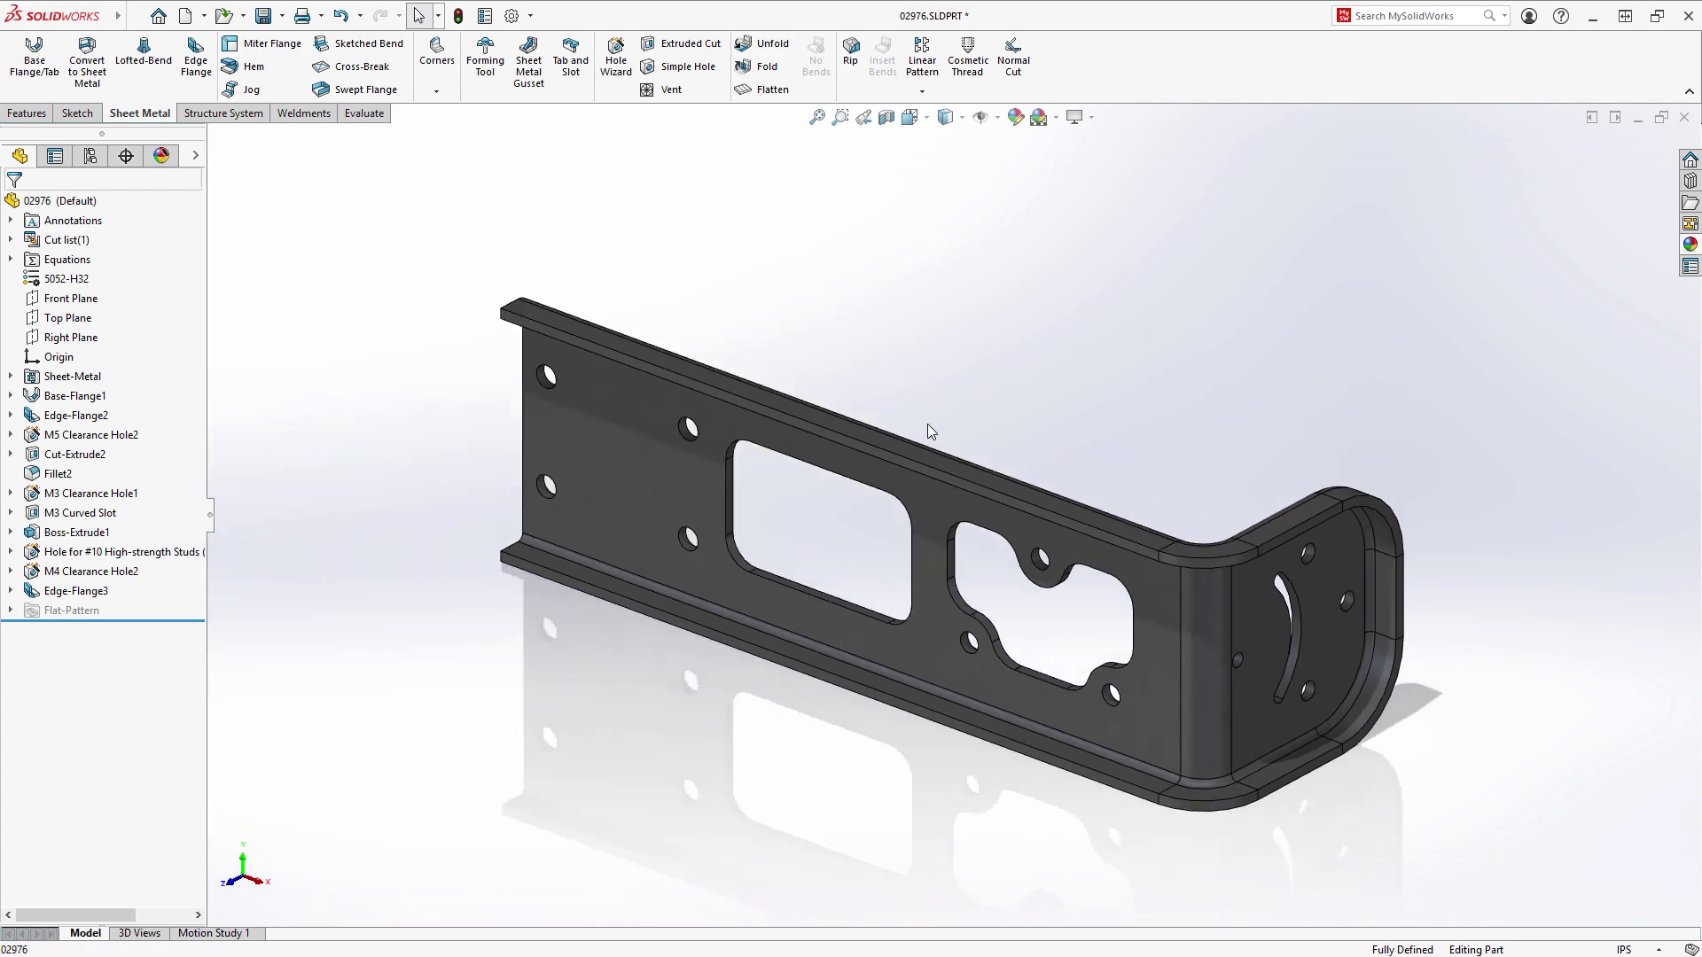
left_click(749, 91)
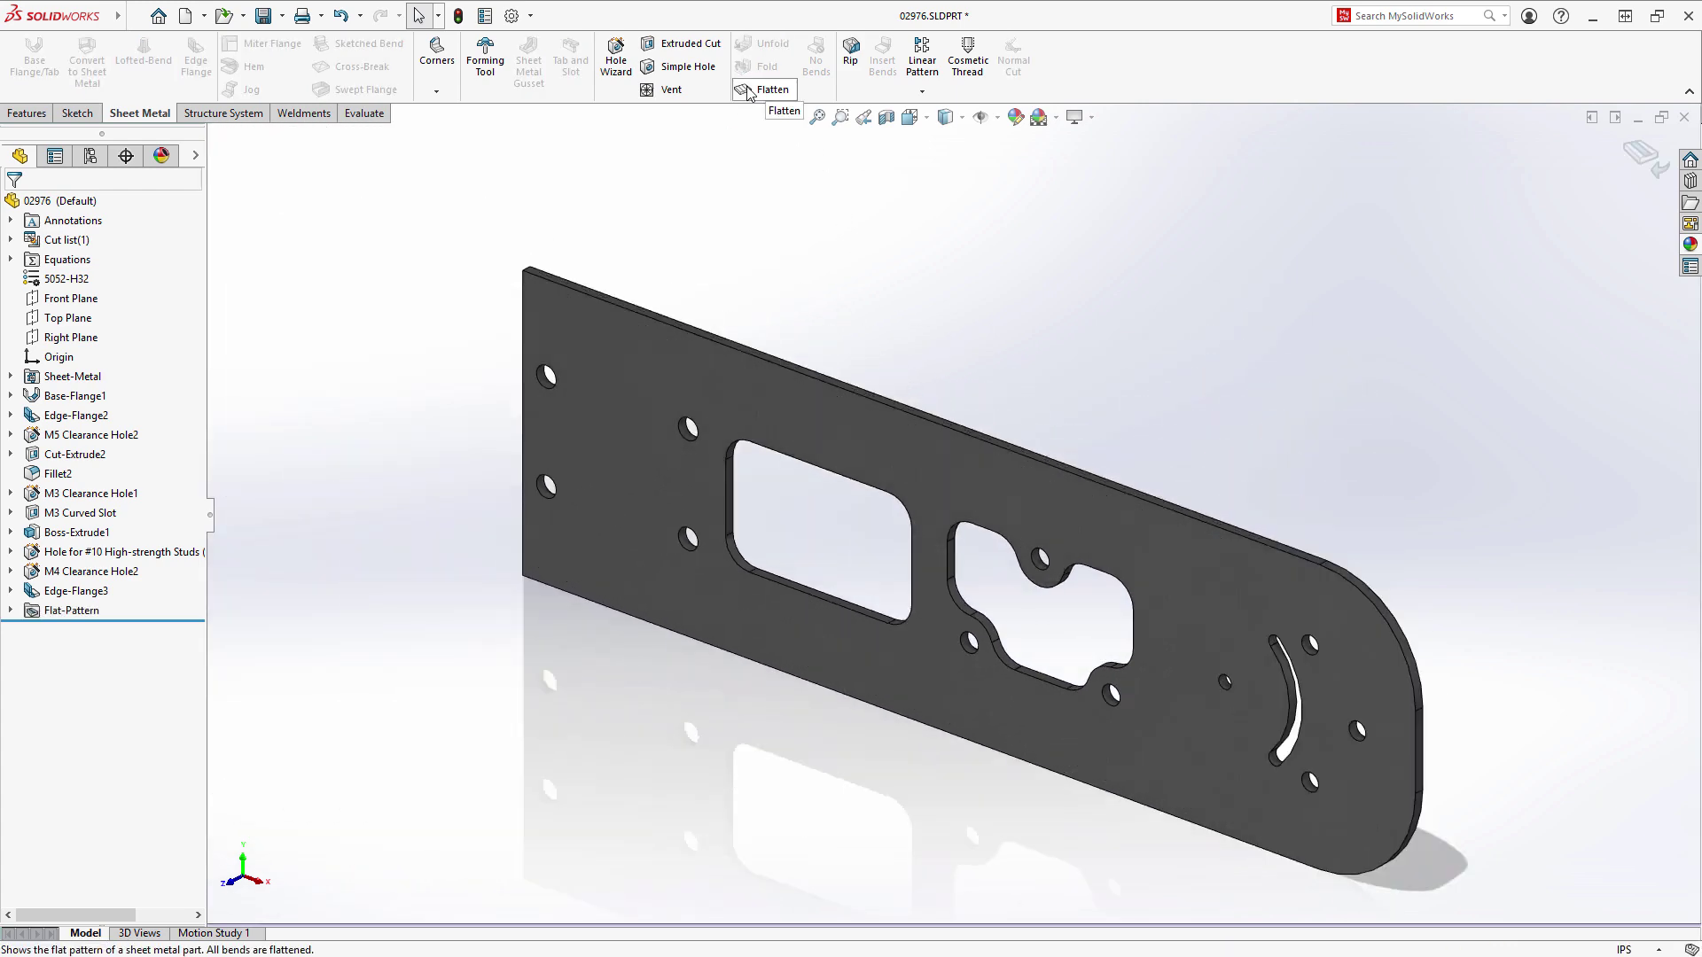
mouse_move(846, 257)
middle_mouse_down()
mouse_move(939, 205)
mouse_move(870, 183)
mouse_move(859, 278)
middle_mouse_up()
left_click(759, 91)
Switch to the 01066 assembly and edit the INS cover's Edge-Flange1 feature.
key("ctrl+Tab")
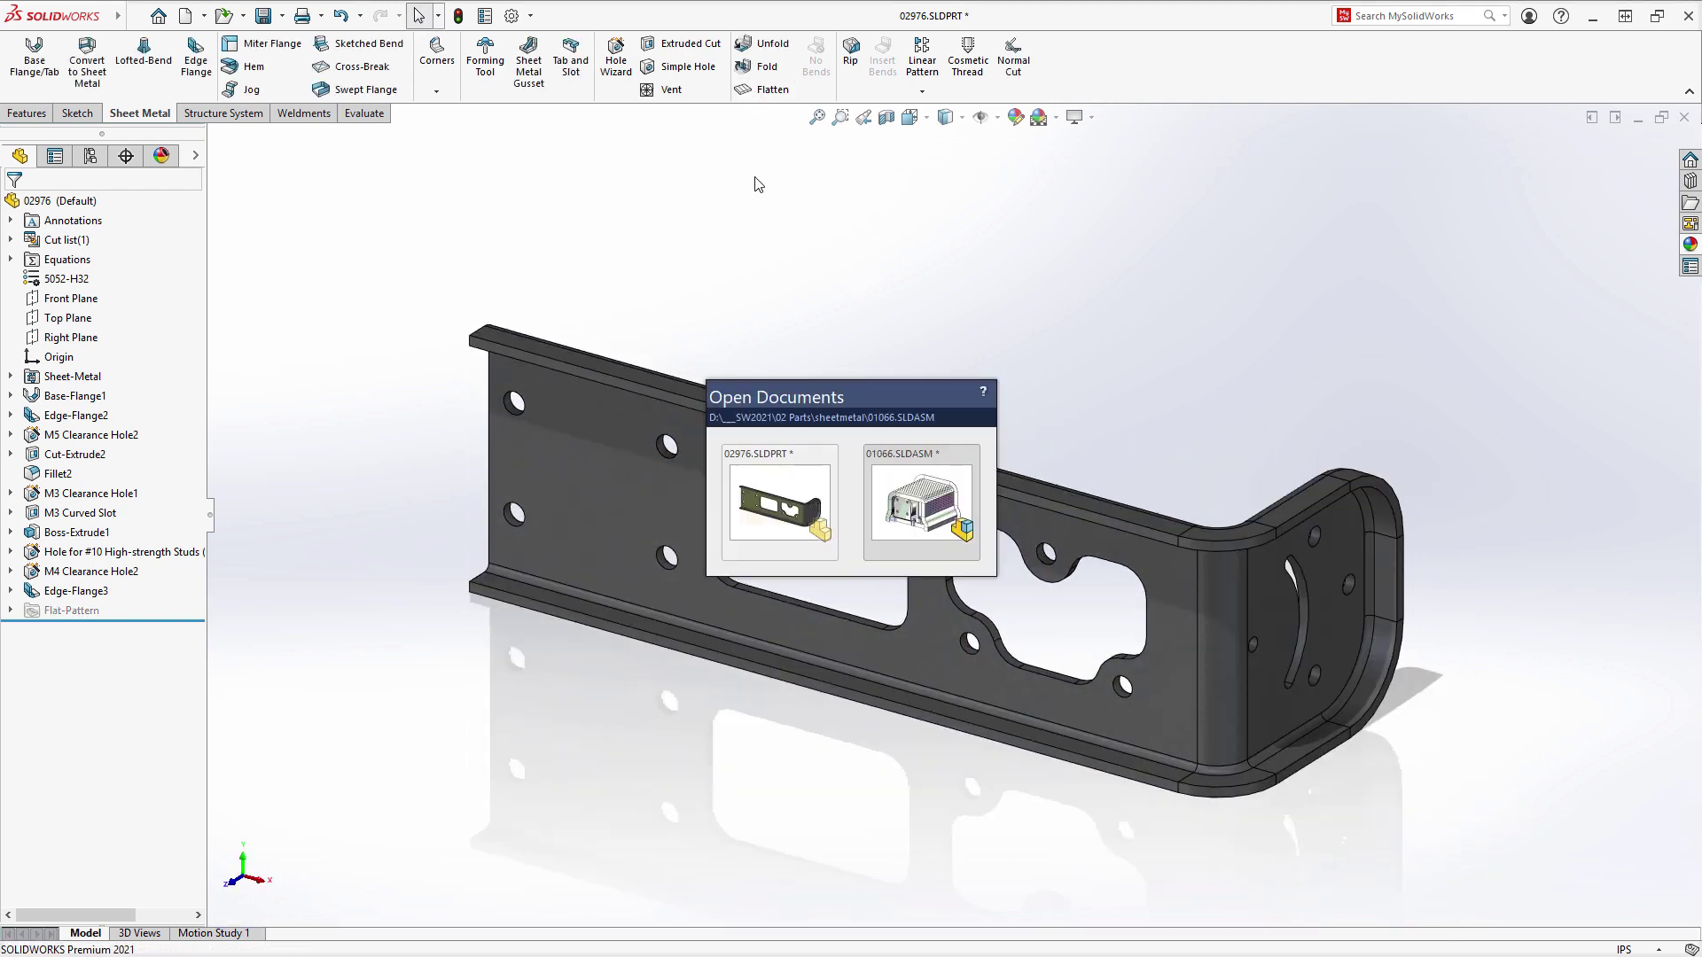
left_click(922, 493)
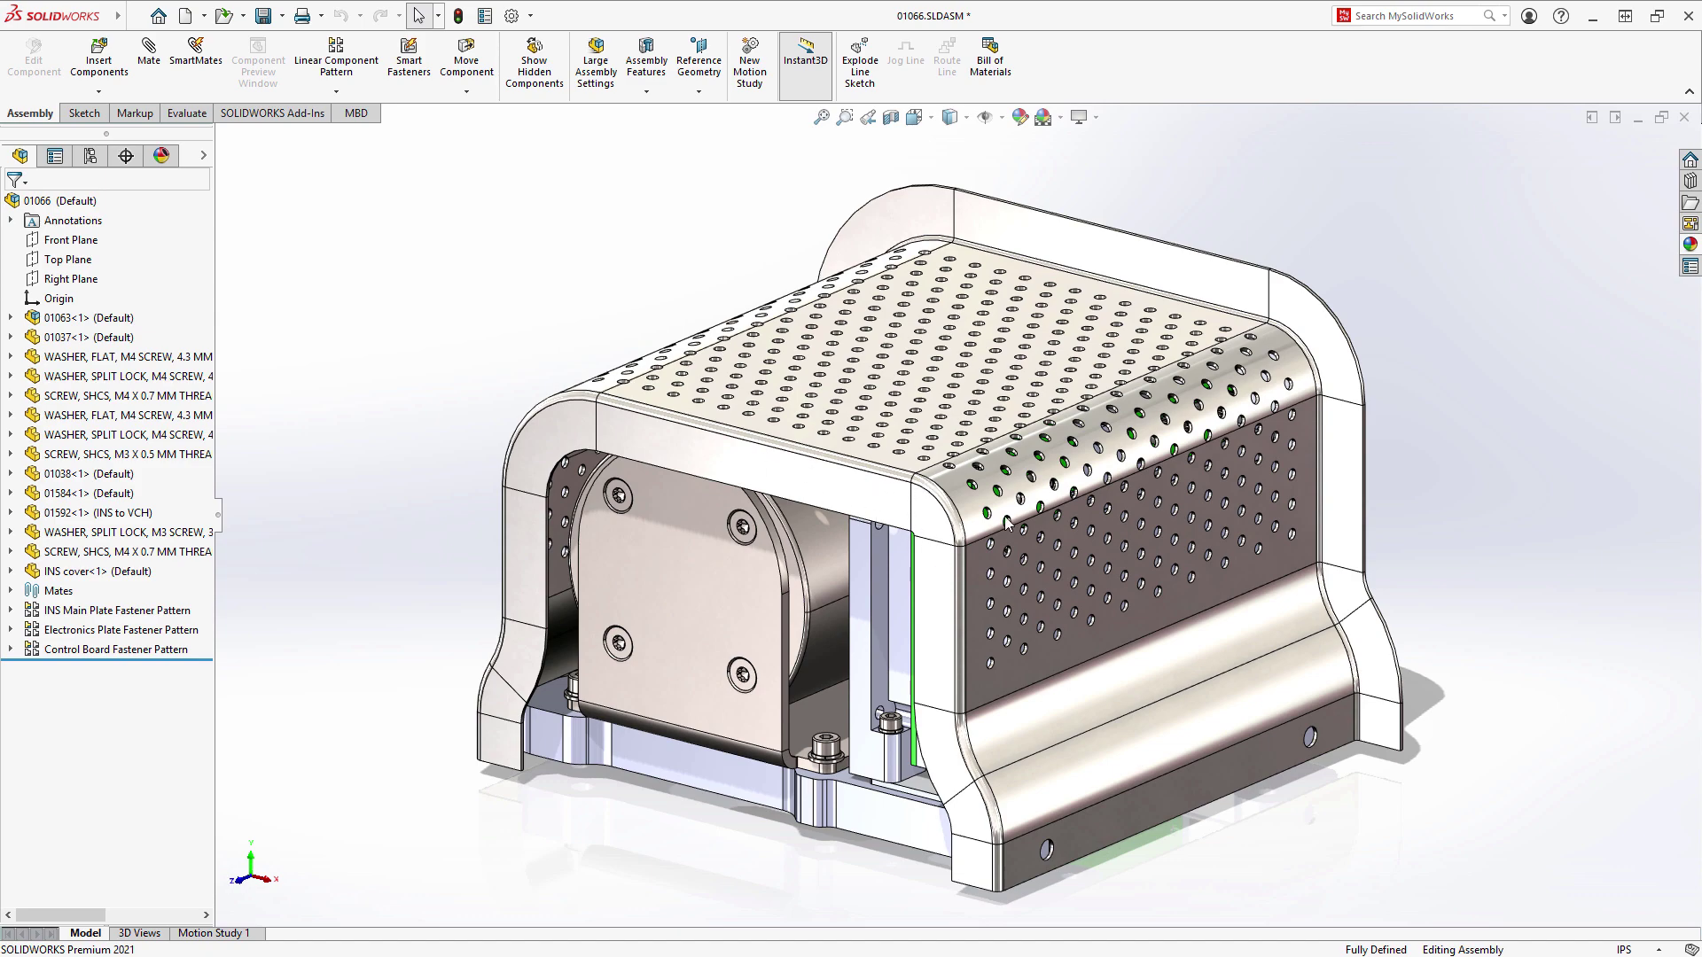
middle_click_drag(1014, 513, 918, 418)
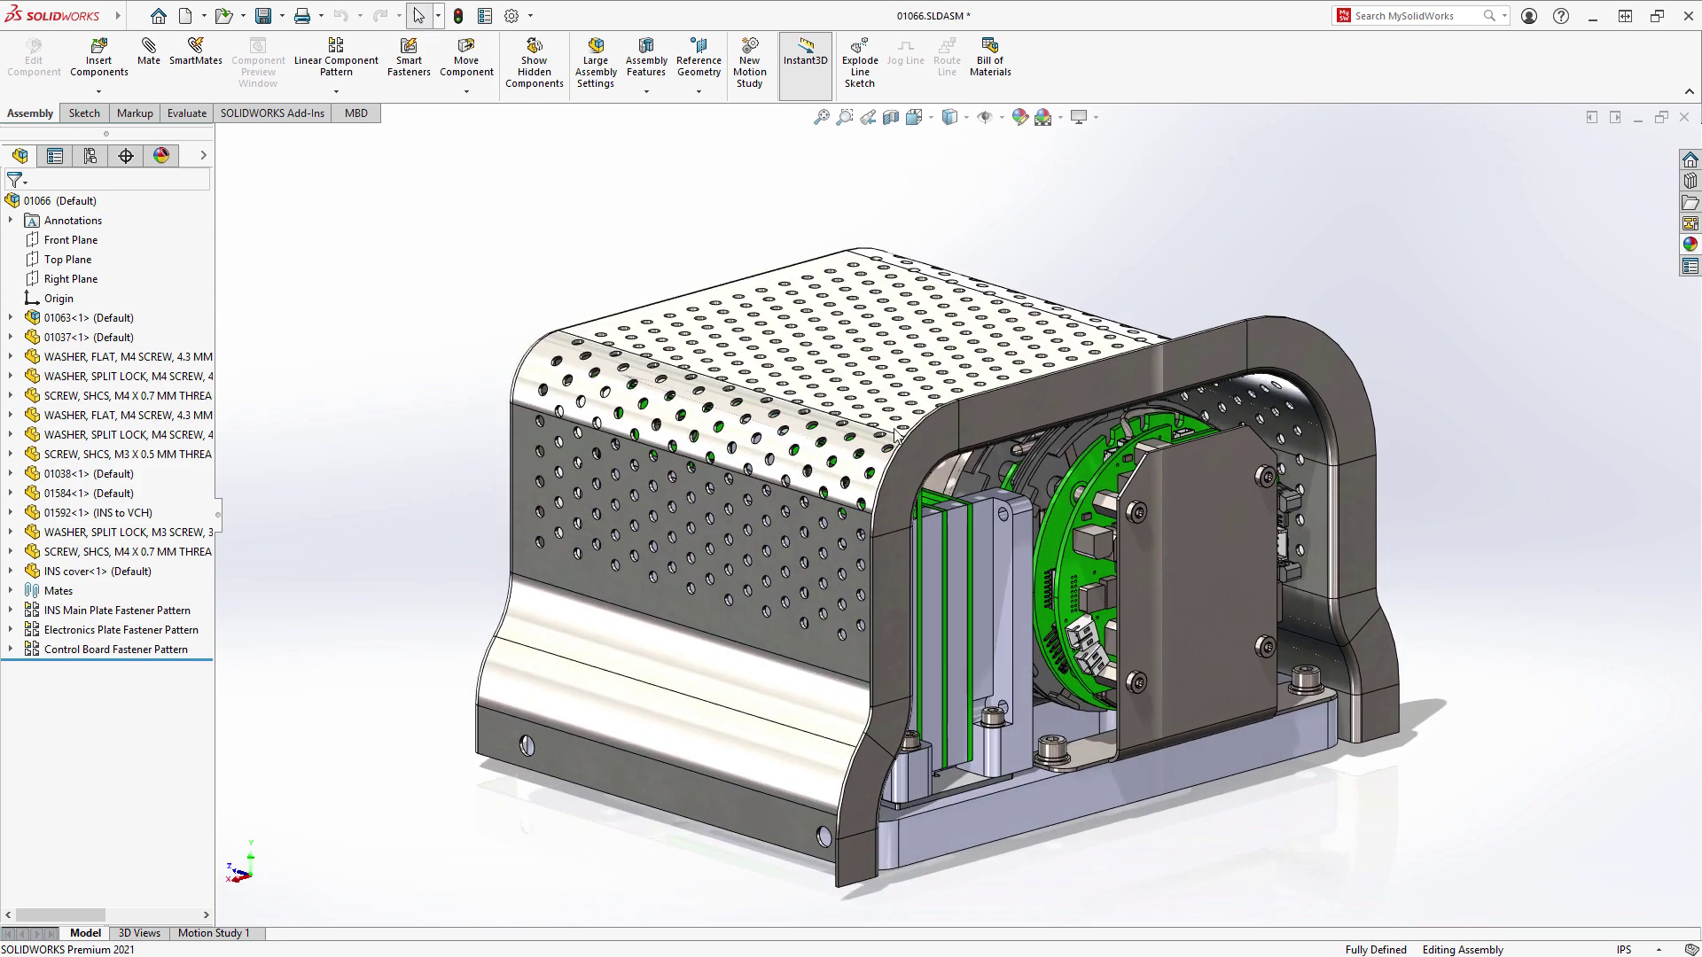
right_click(1002, 413)
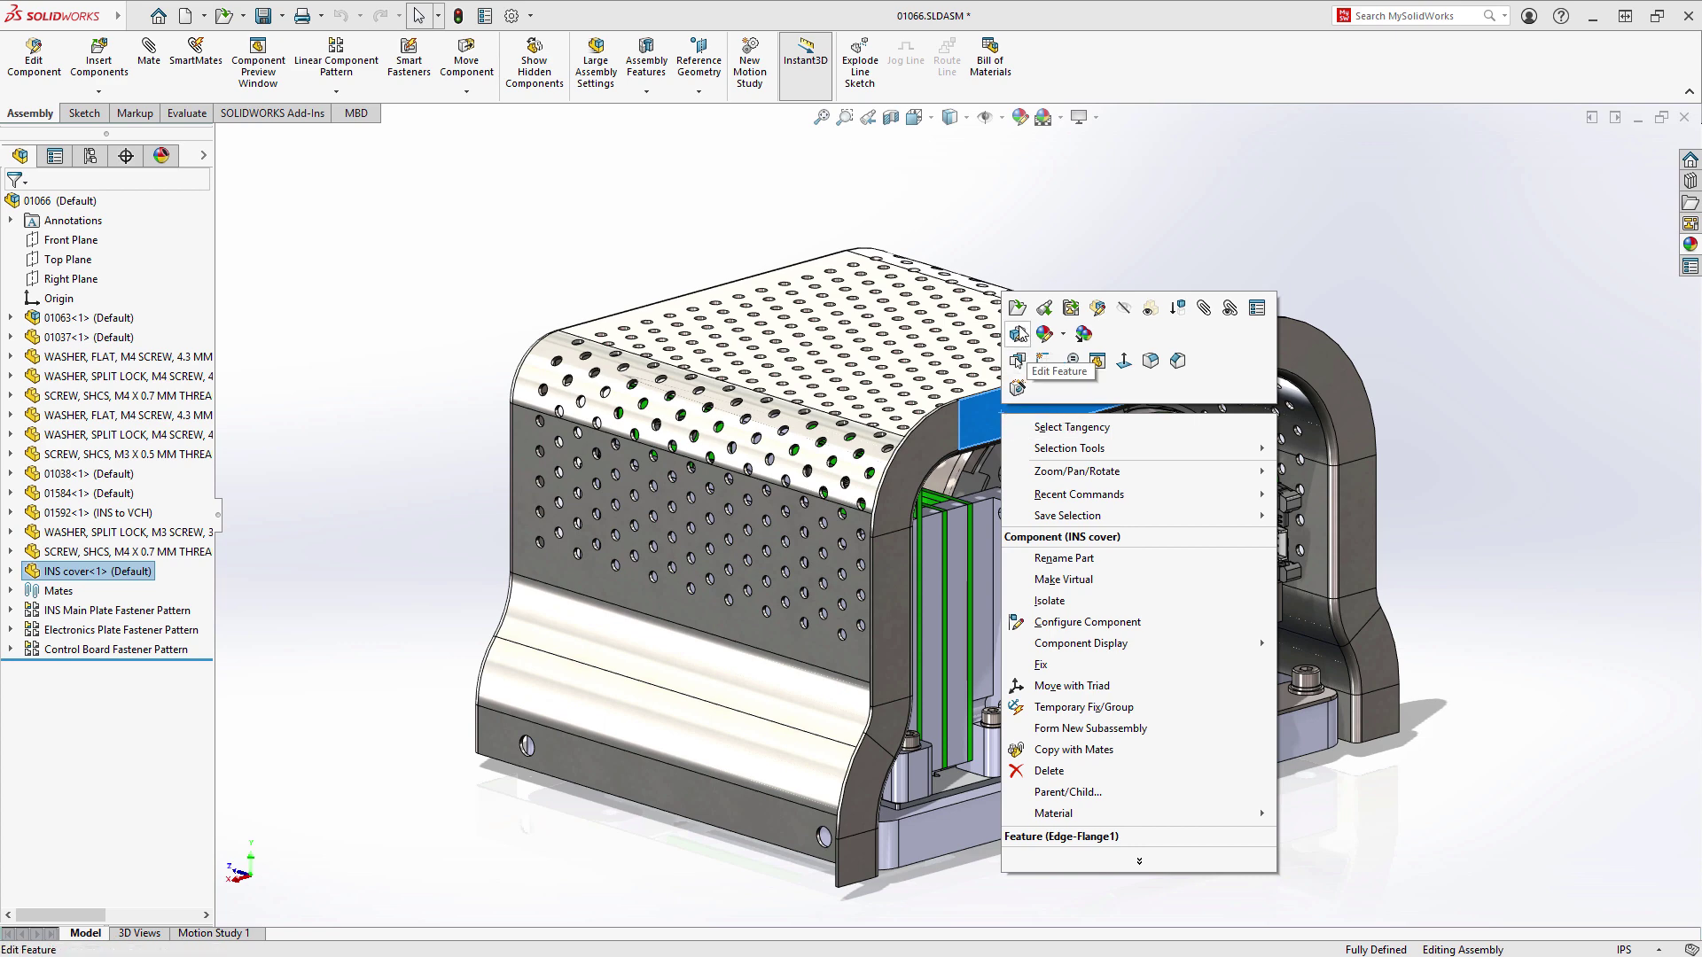
left_click(1020, 335)
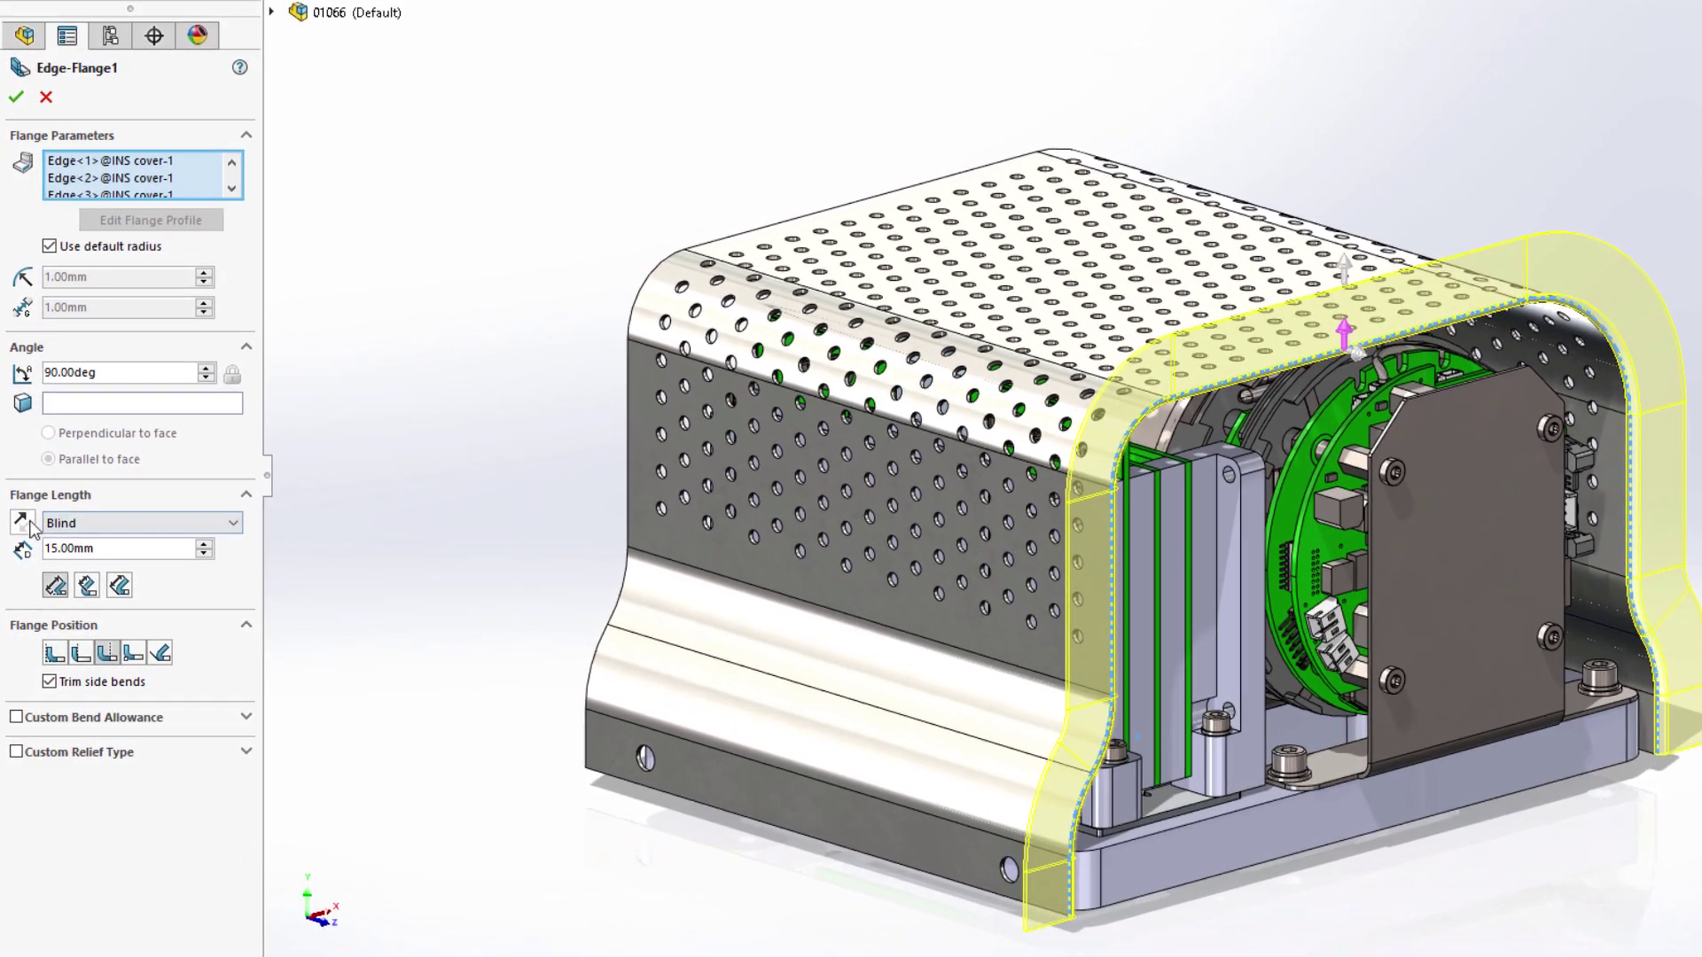
Reverse the flange direction and set its angle to 45 degrees.
left_click(34, 526)
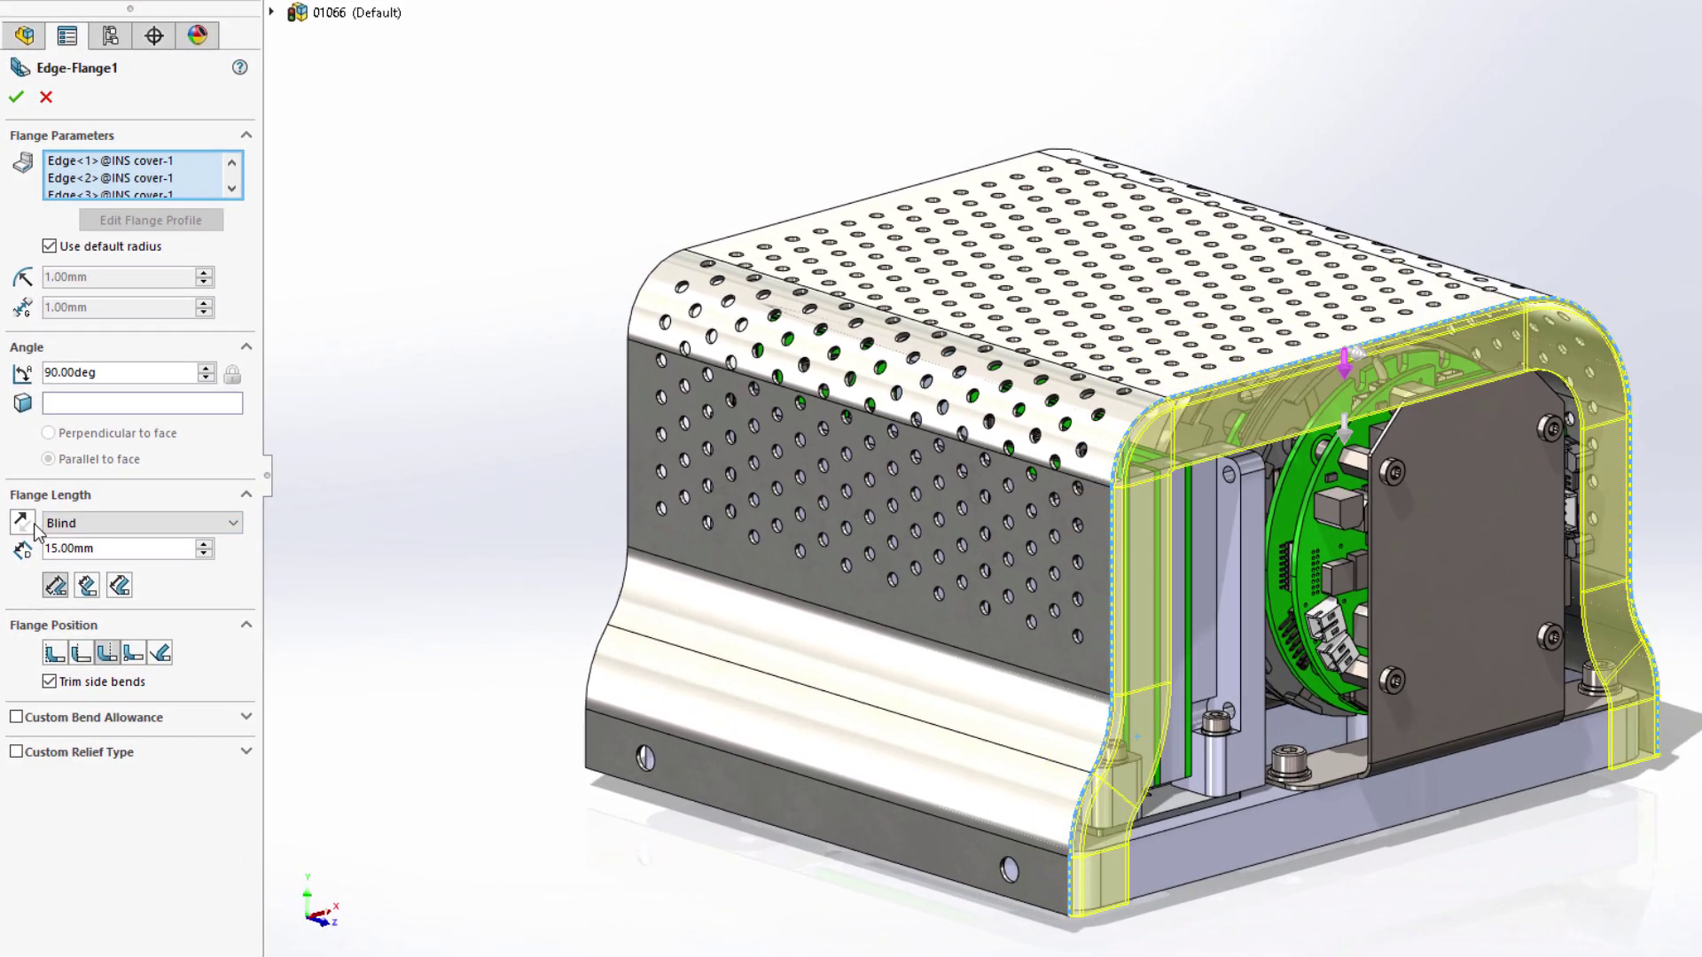
left_click(120, 373)
type("45")
key("Return")
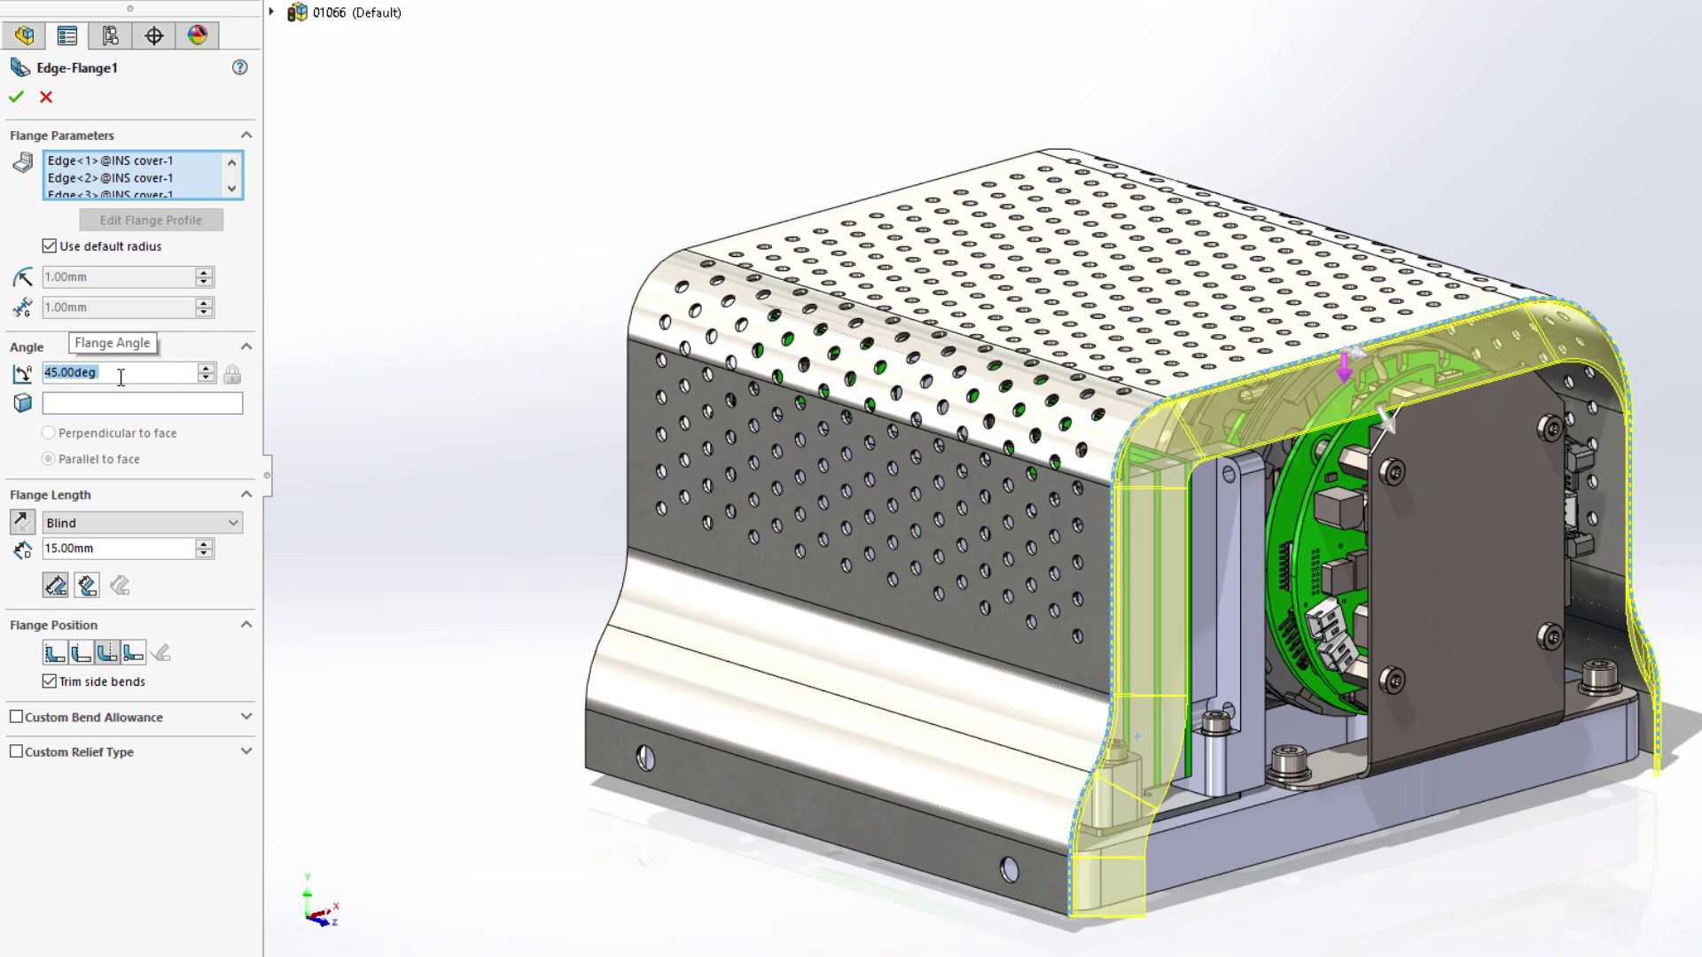
left_click(18, 98)
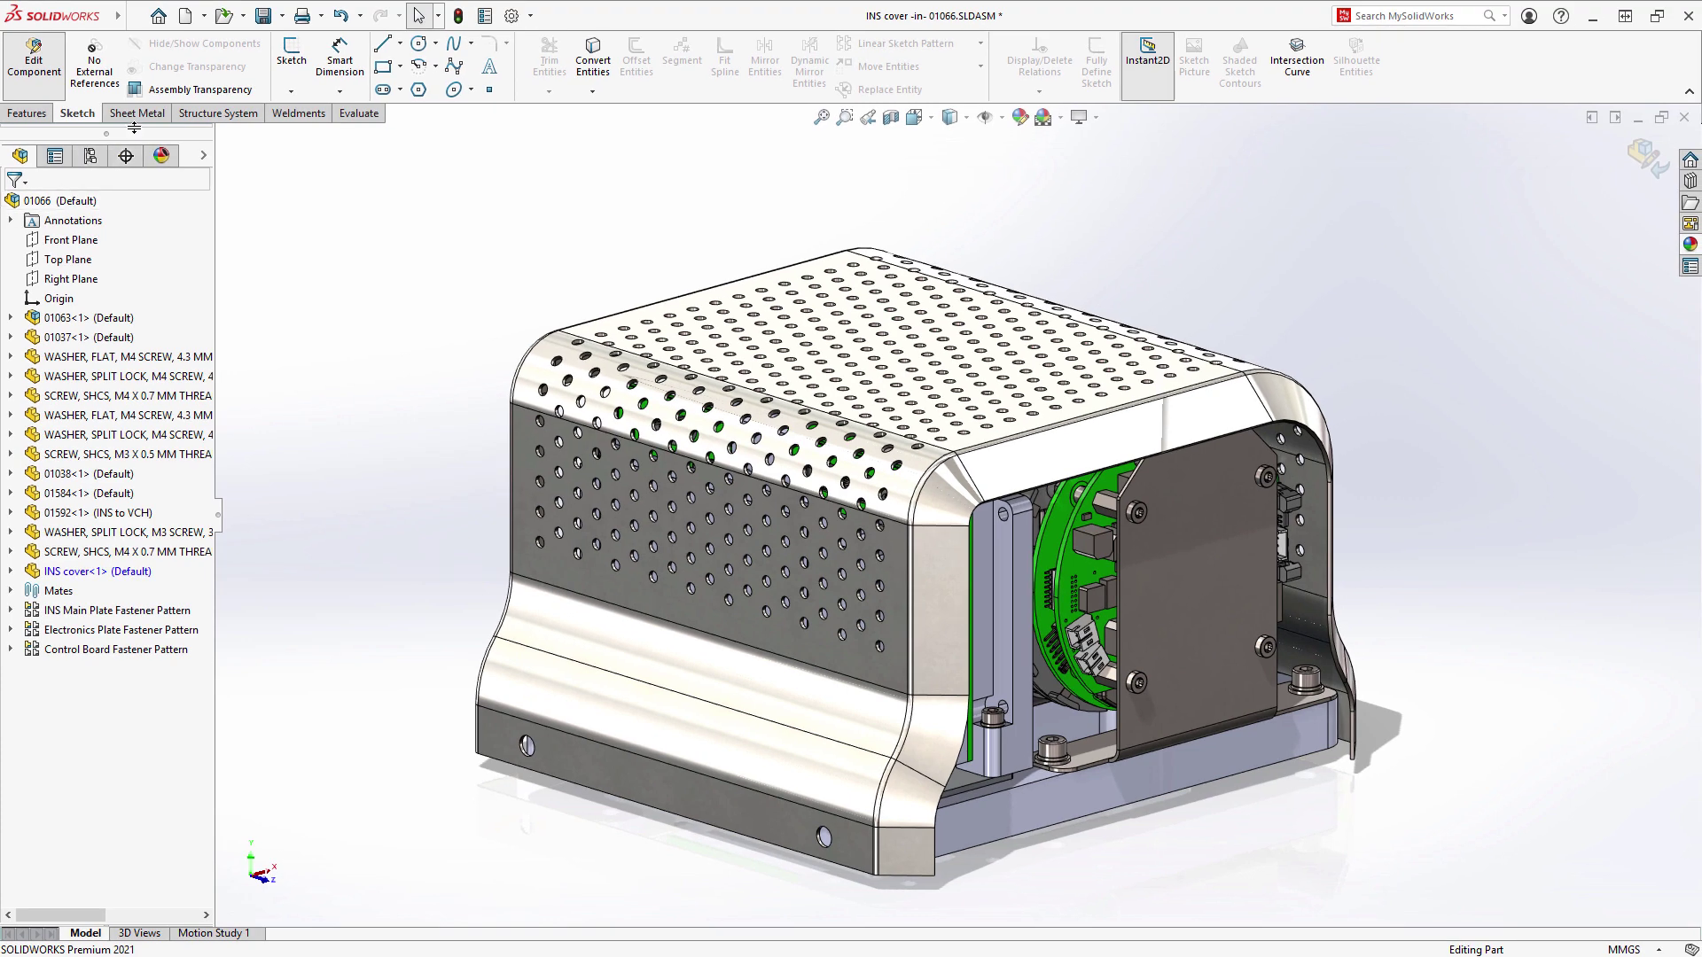
Flatten the INS cover to view its flat pattern, then fold it back.
left_click(140, 114)
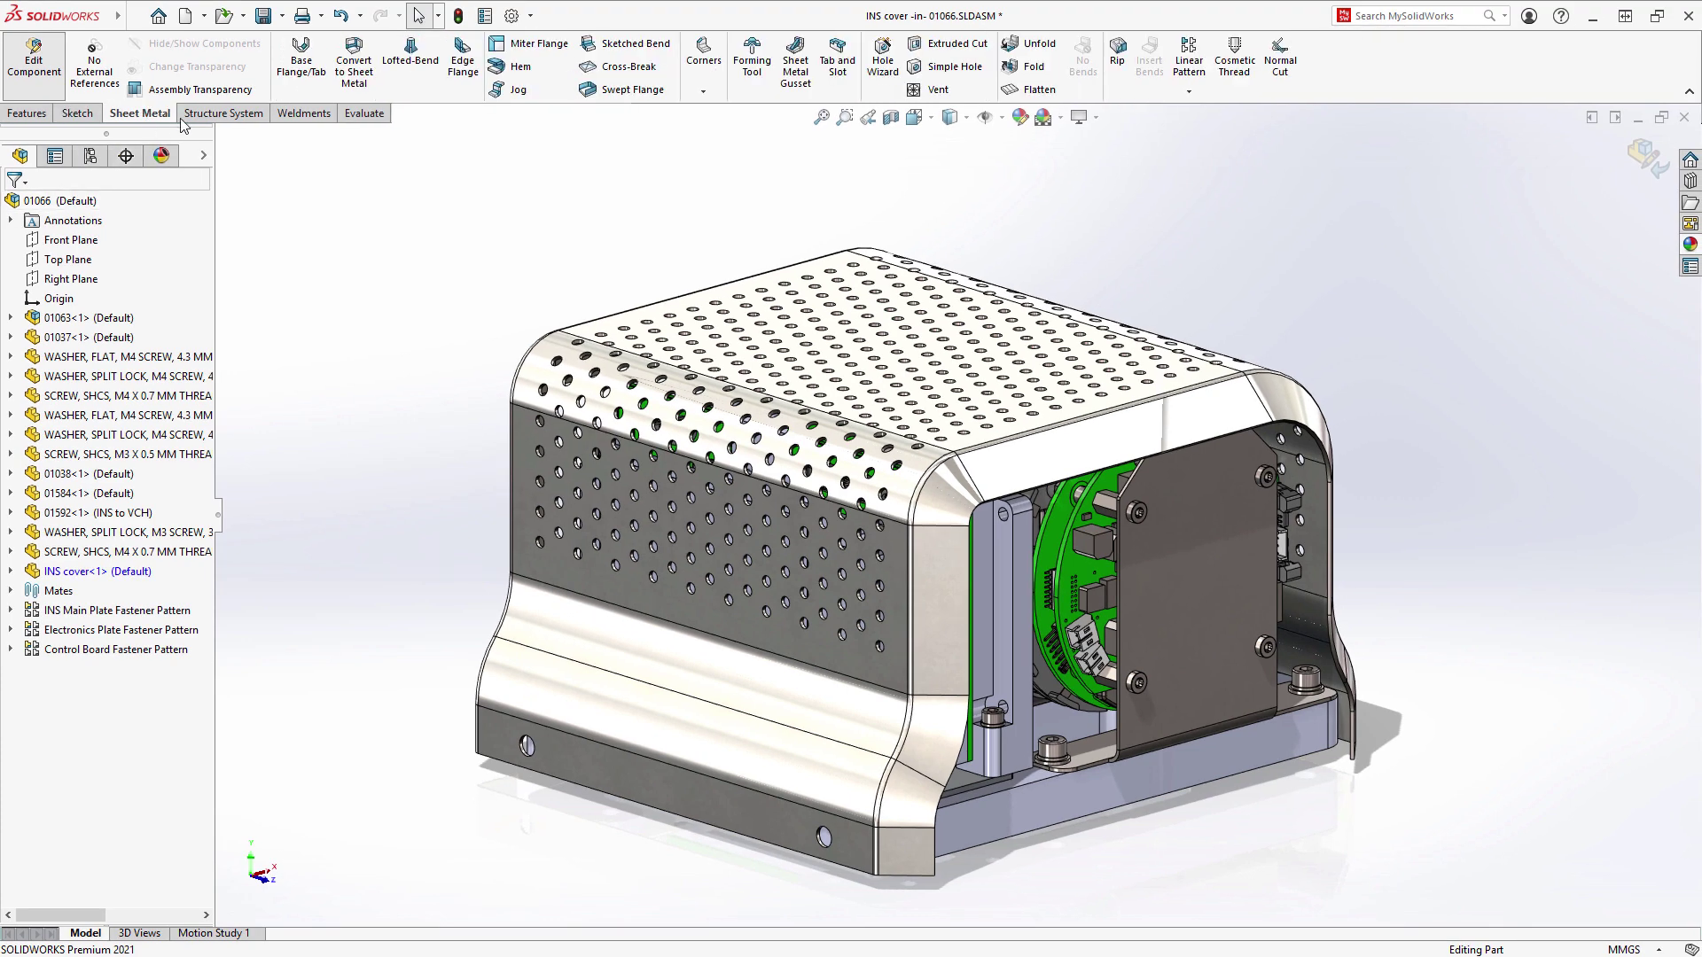
left_click(1034, 89)
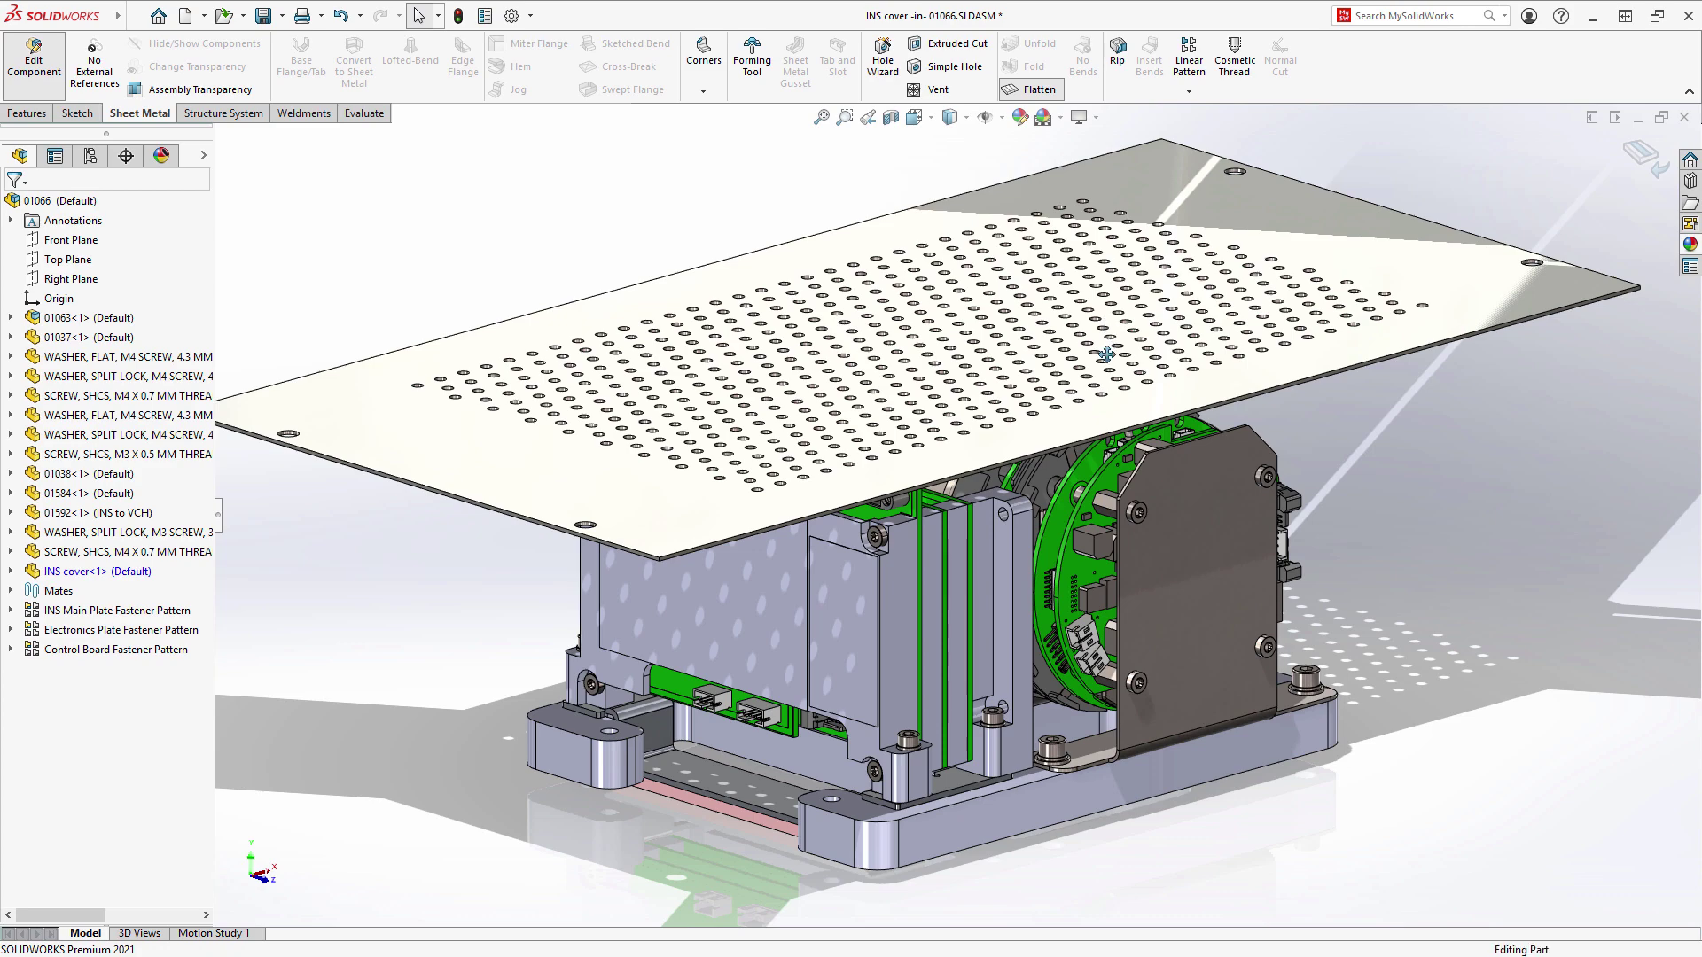
middle_click_drag(1036, 241, 1115, 176)
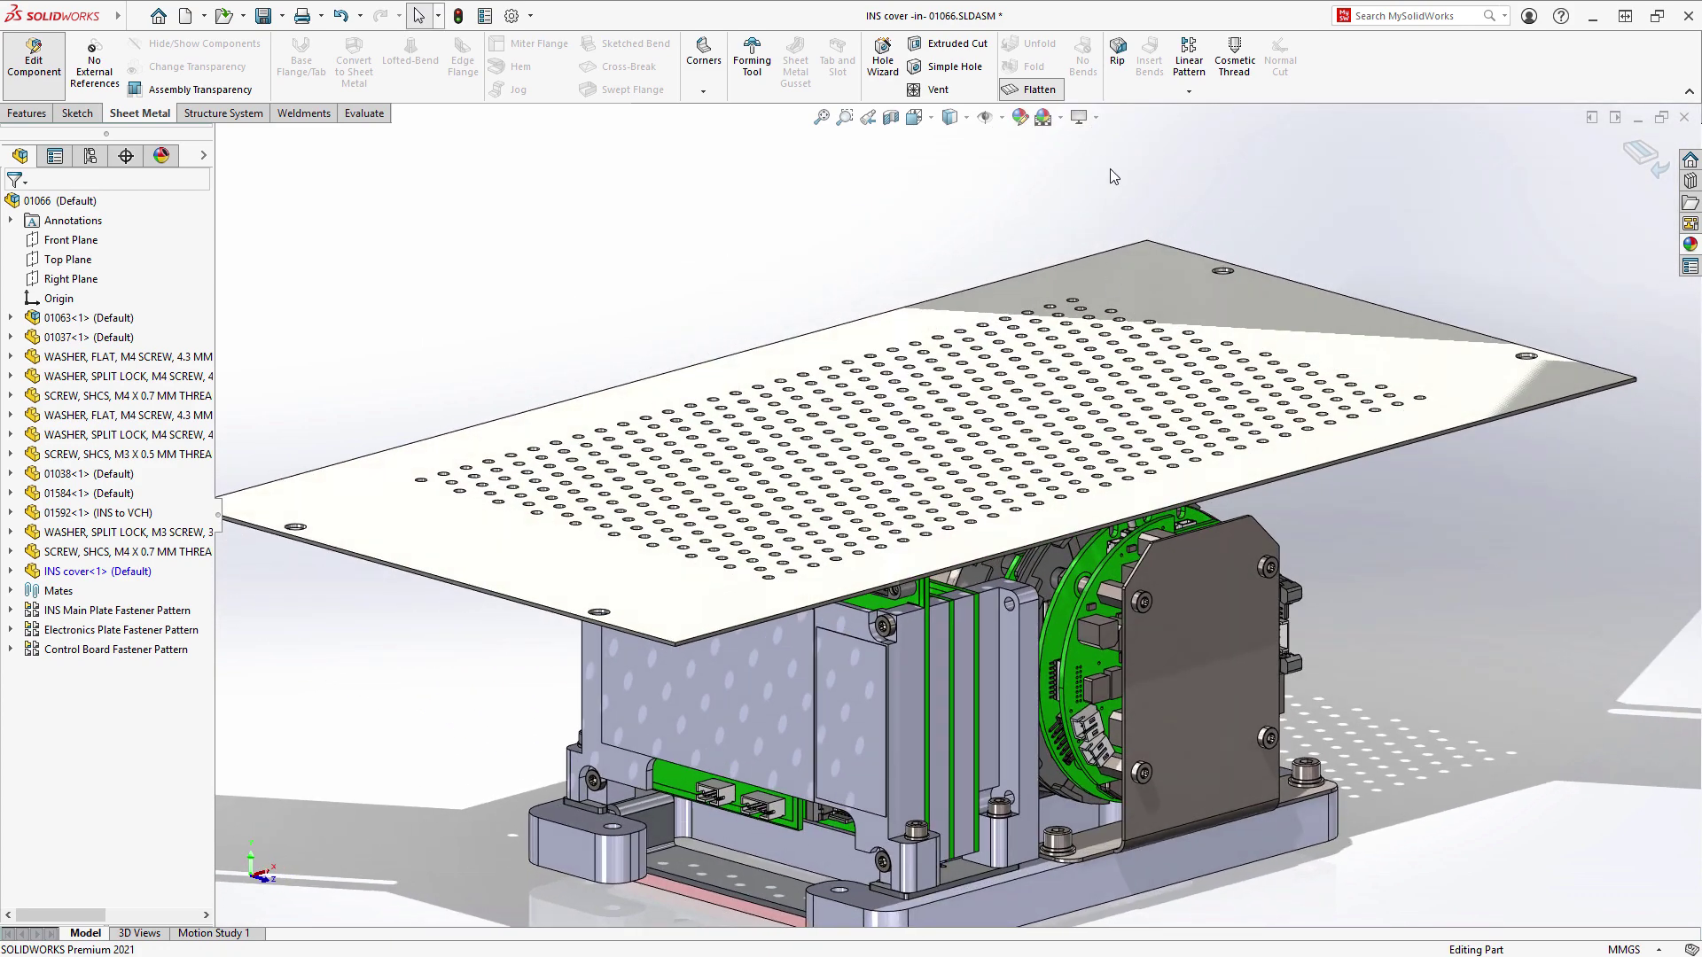
left_click(1034, 97)
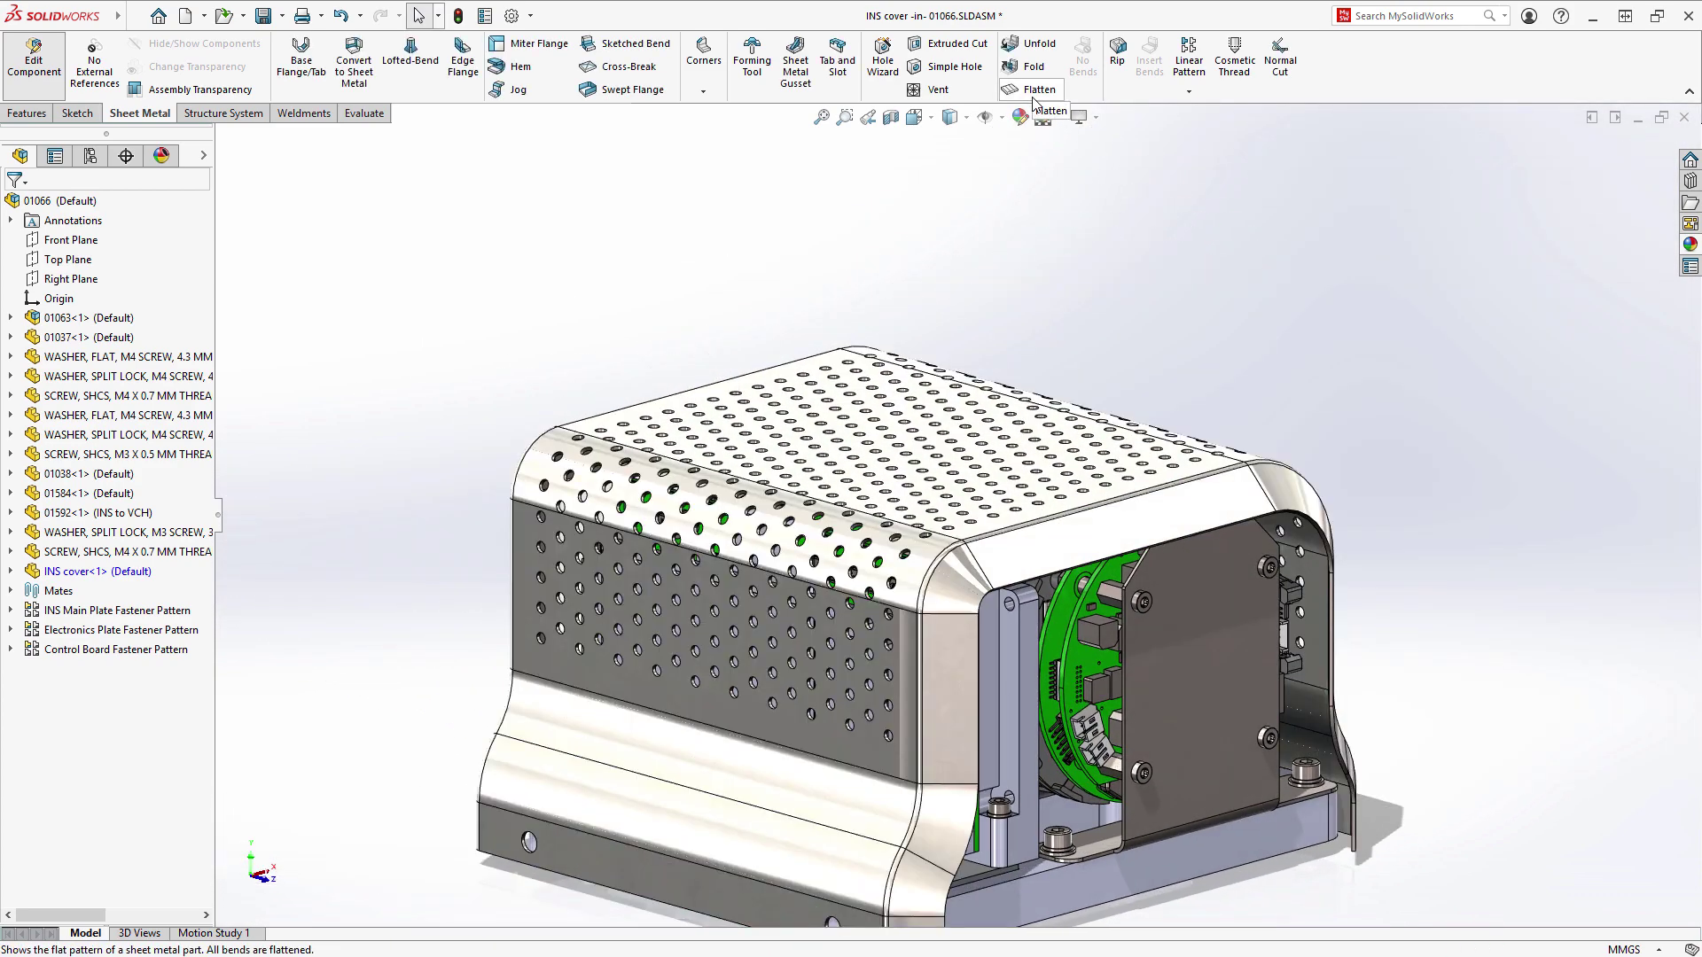
key("Down")
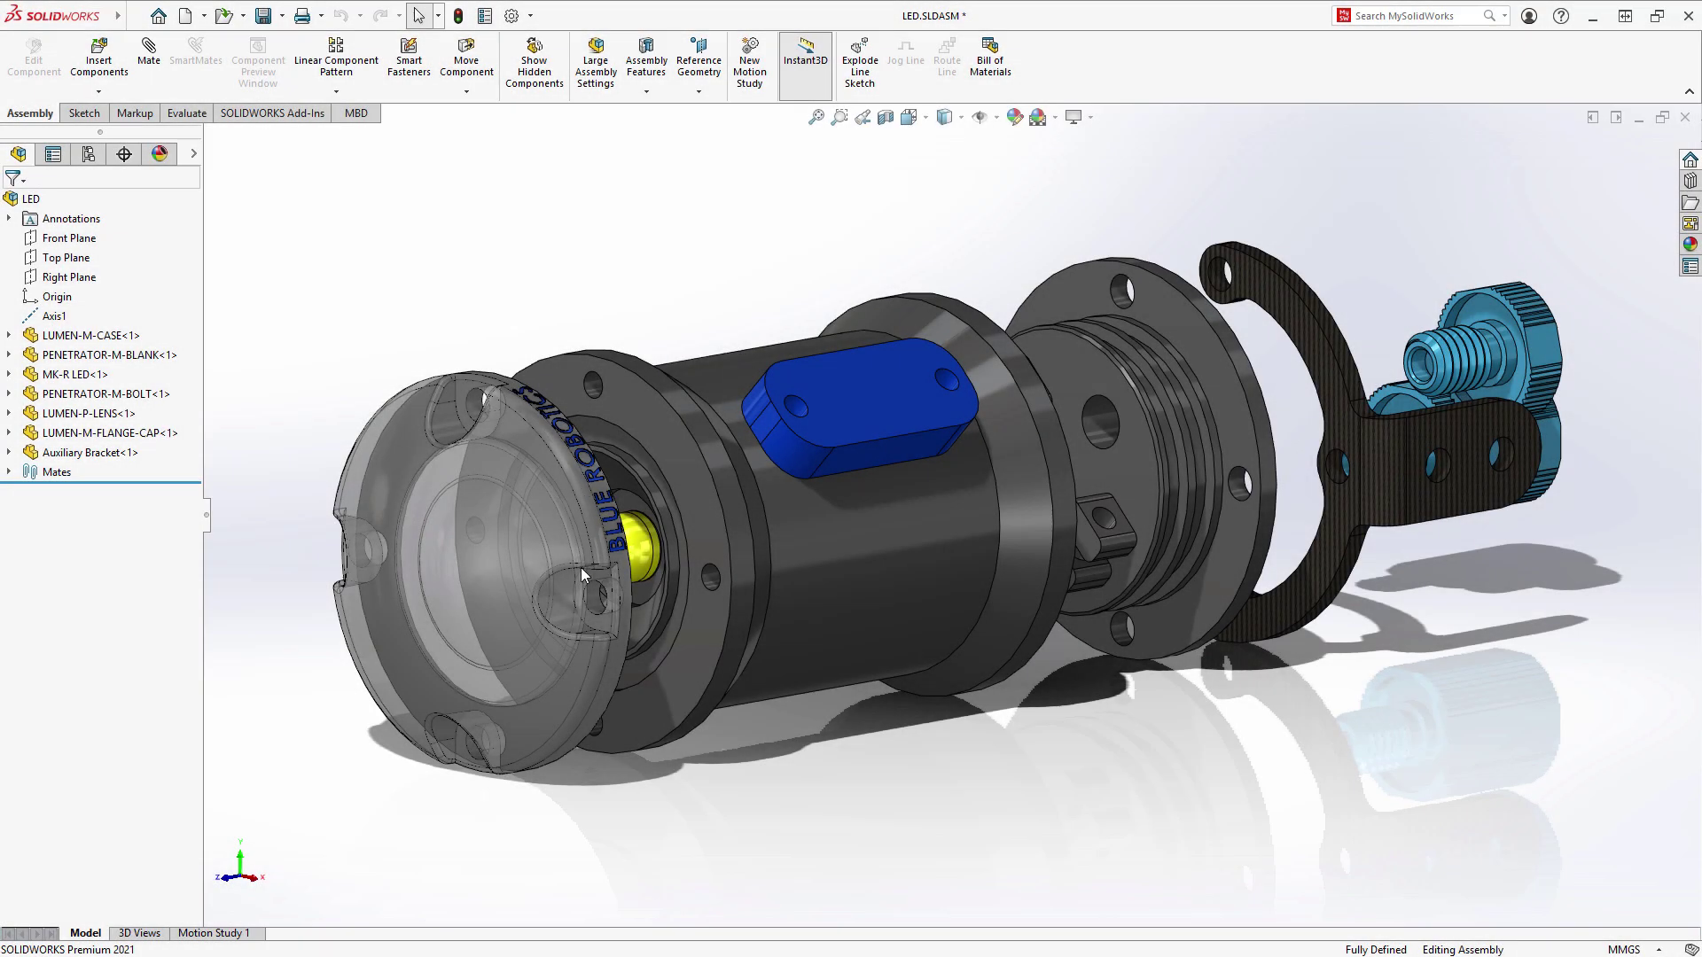
Collapse the exploded LED assembly and fit it in view.
scroll(578, 585, "down", 6)
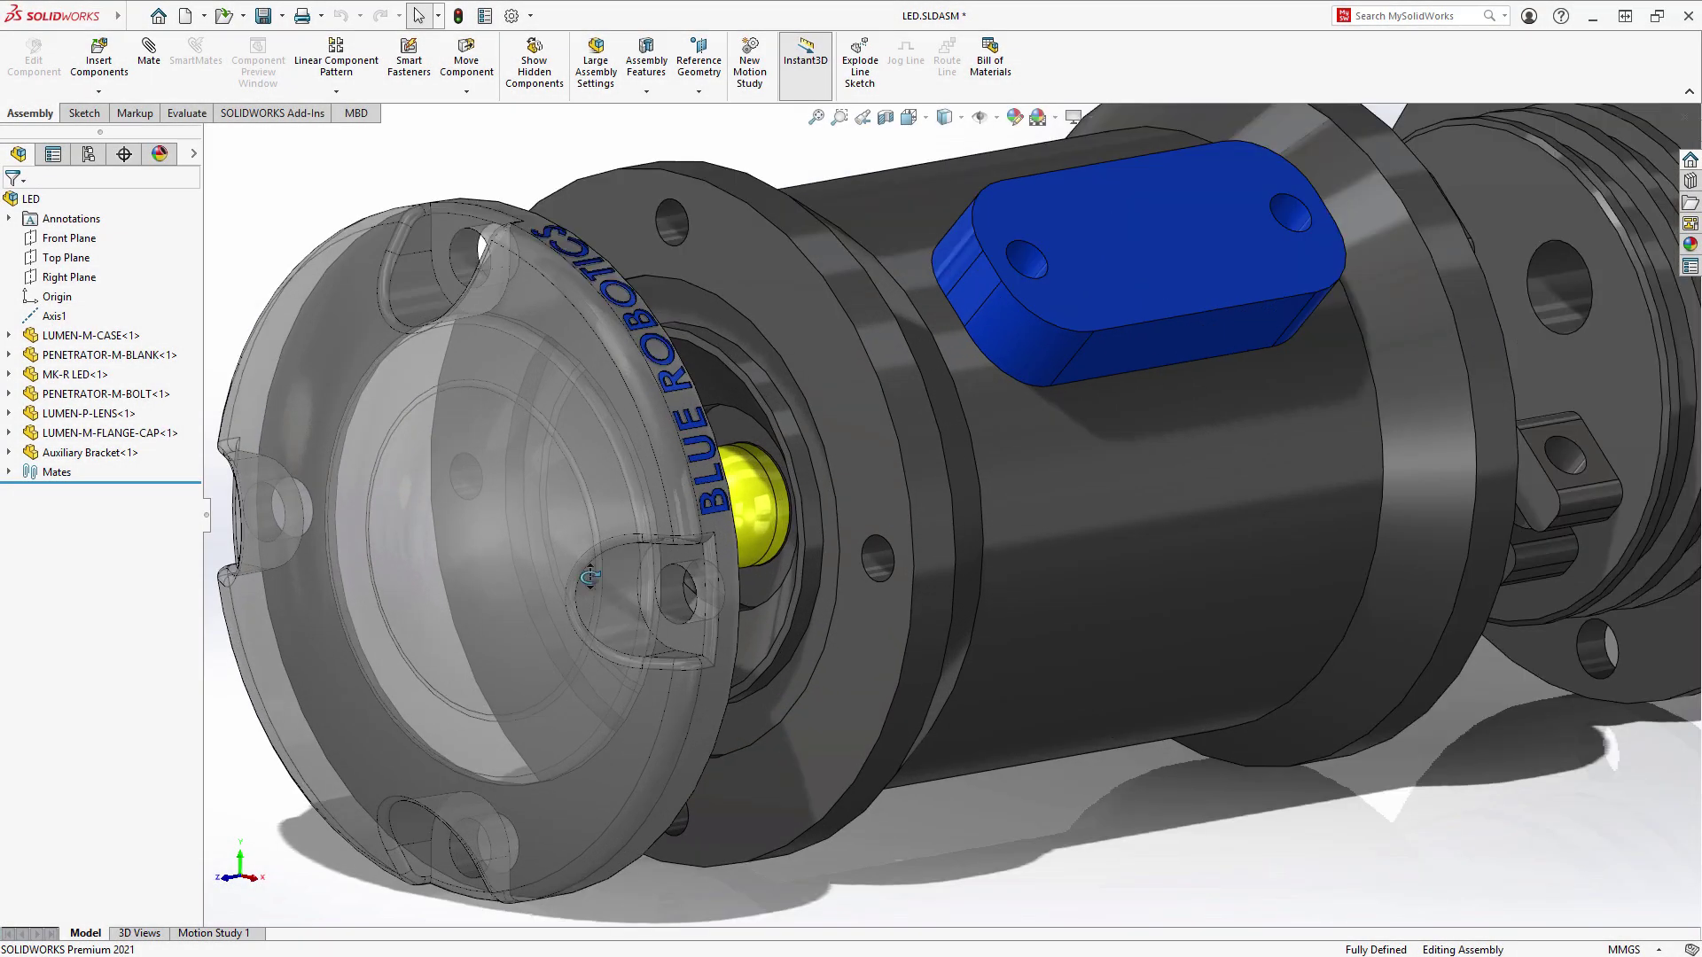
mouse_move(596, 576)
middle_mouse_down()
mouse_move(654, 562)
mouse_move(603, 589)
middle_mouse_up()
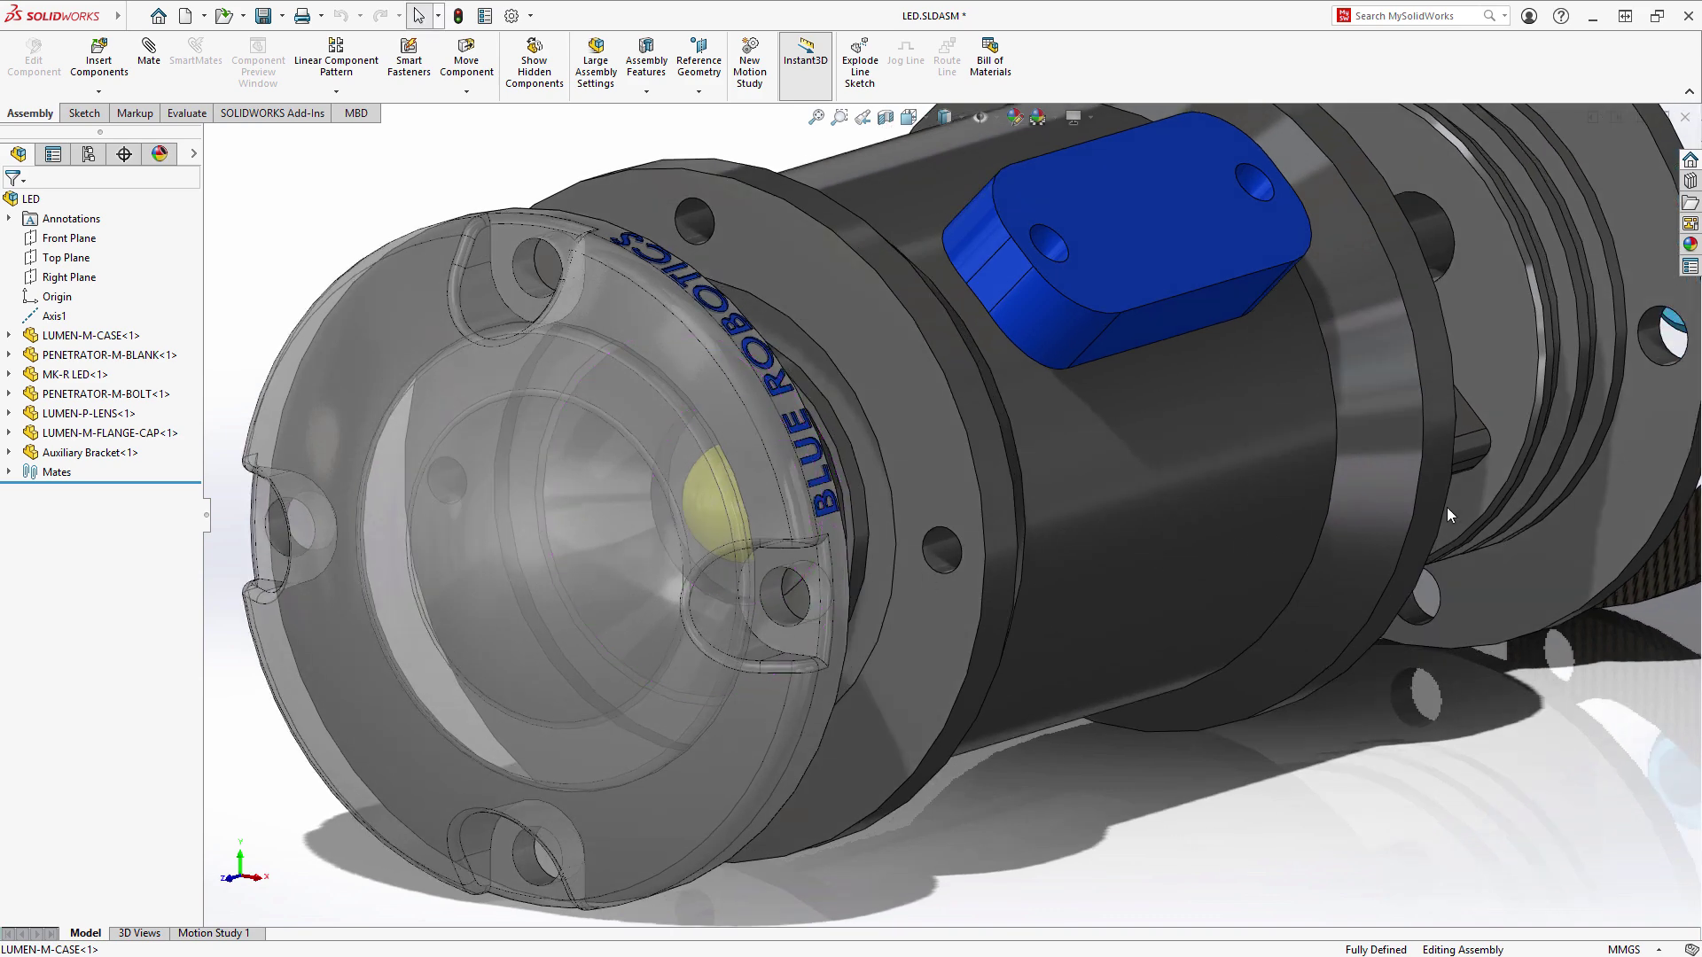
middle_click_drag(1475, 510, 771, 677, "ctrl")
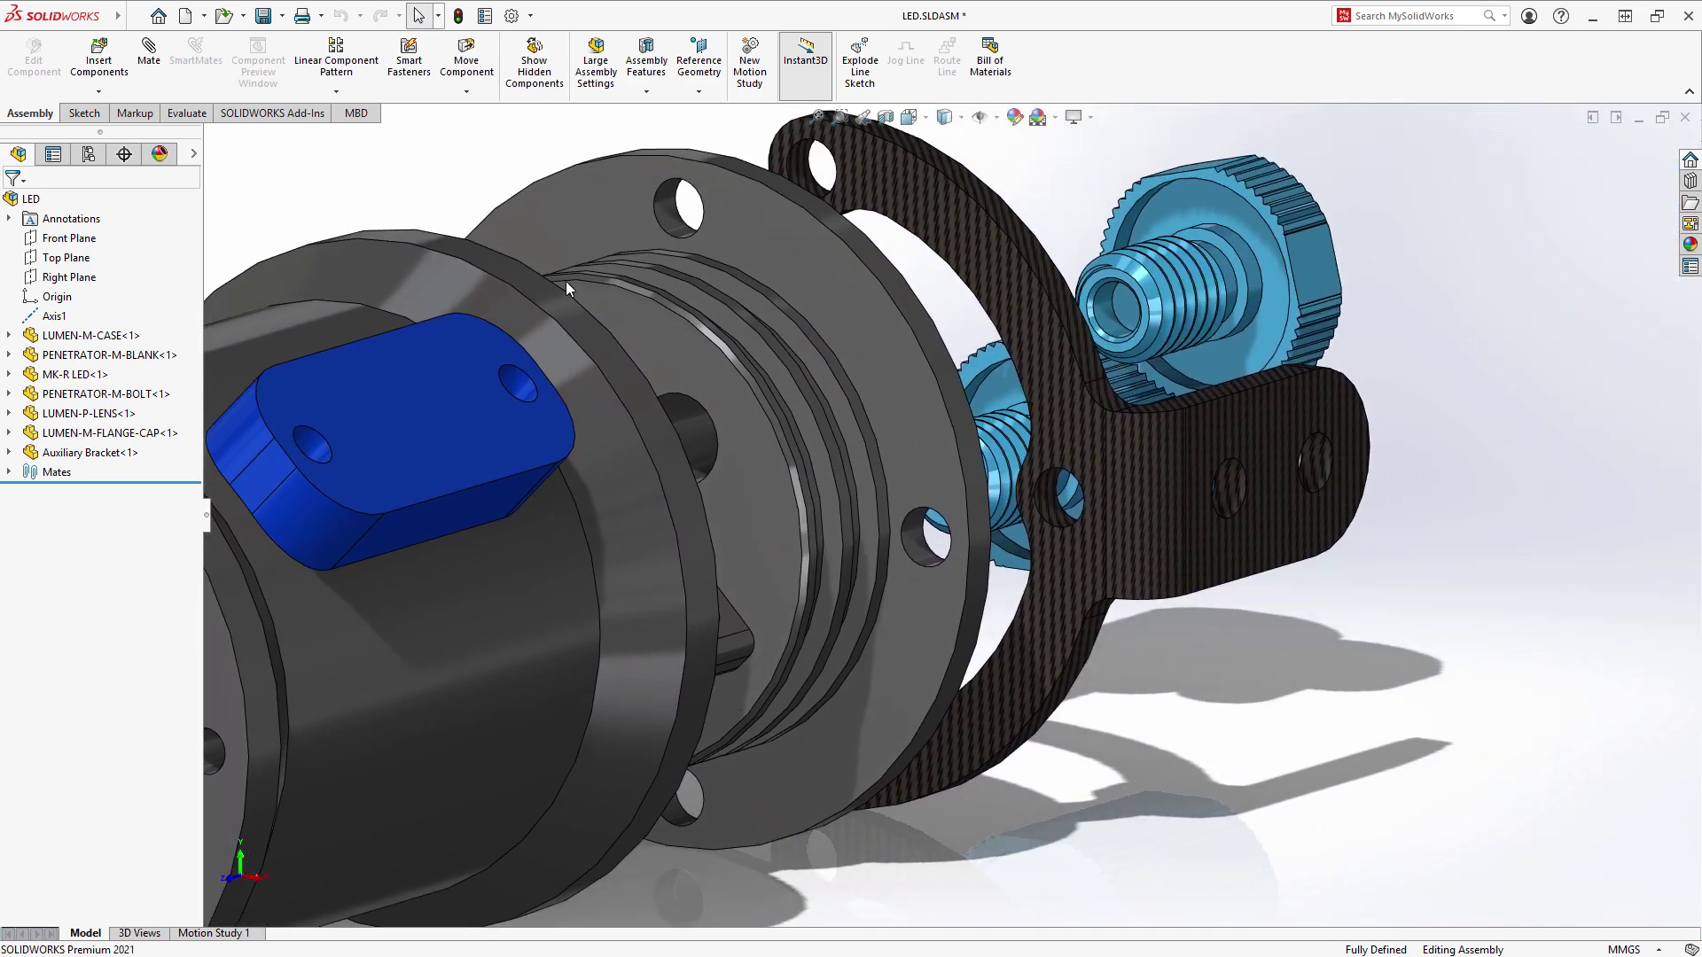
right_click(455, 186)
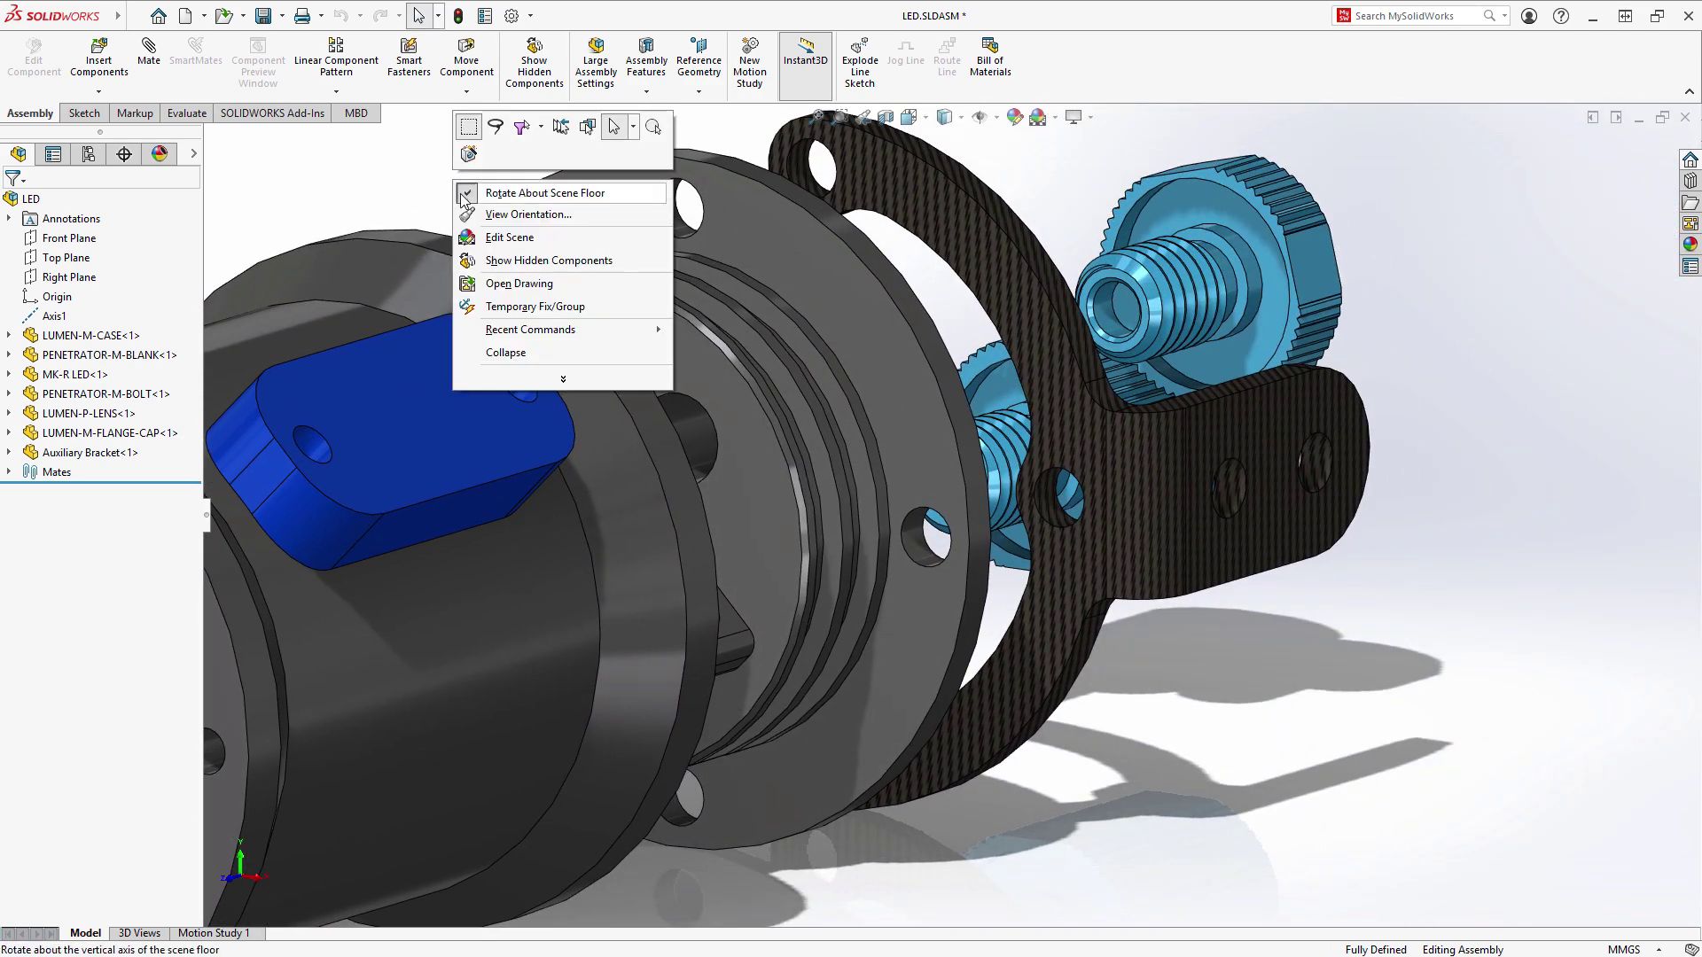
left_click(519, 356)
key("f")
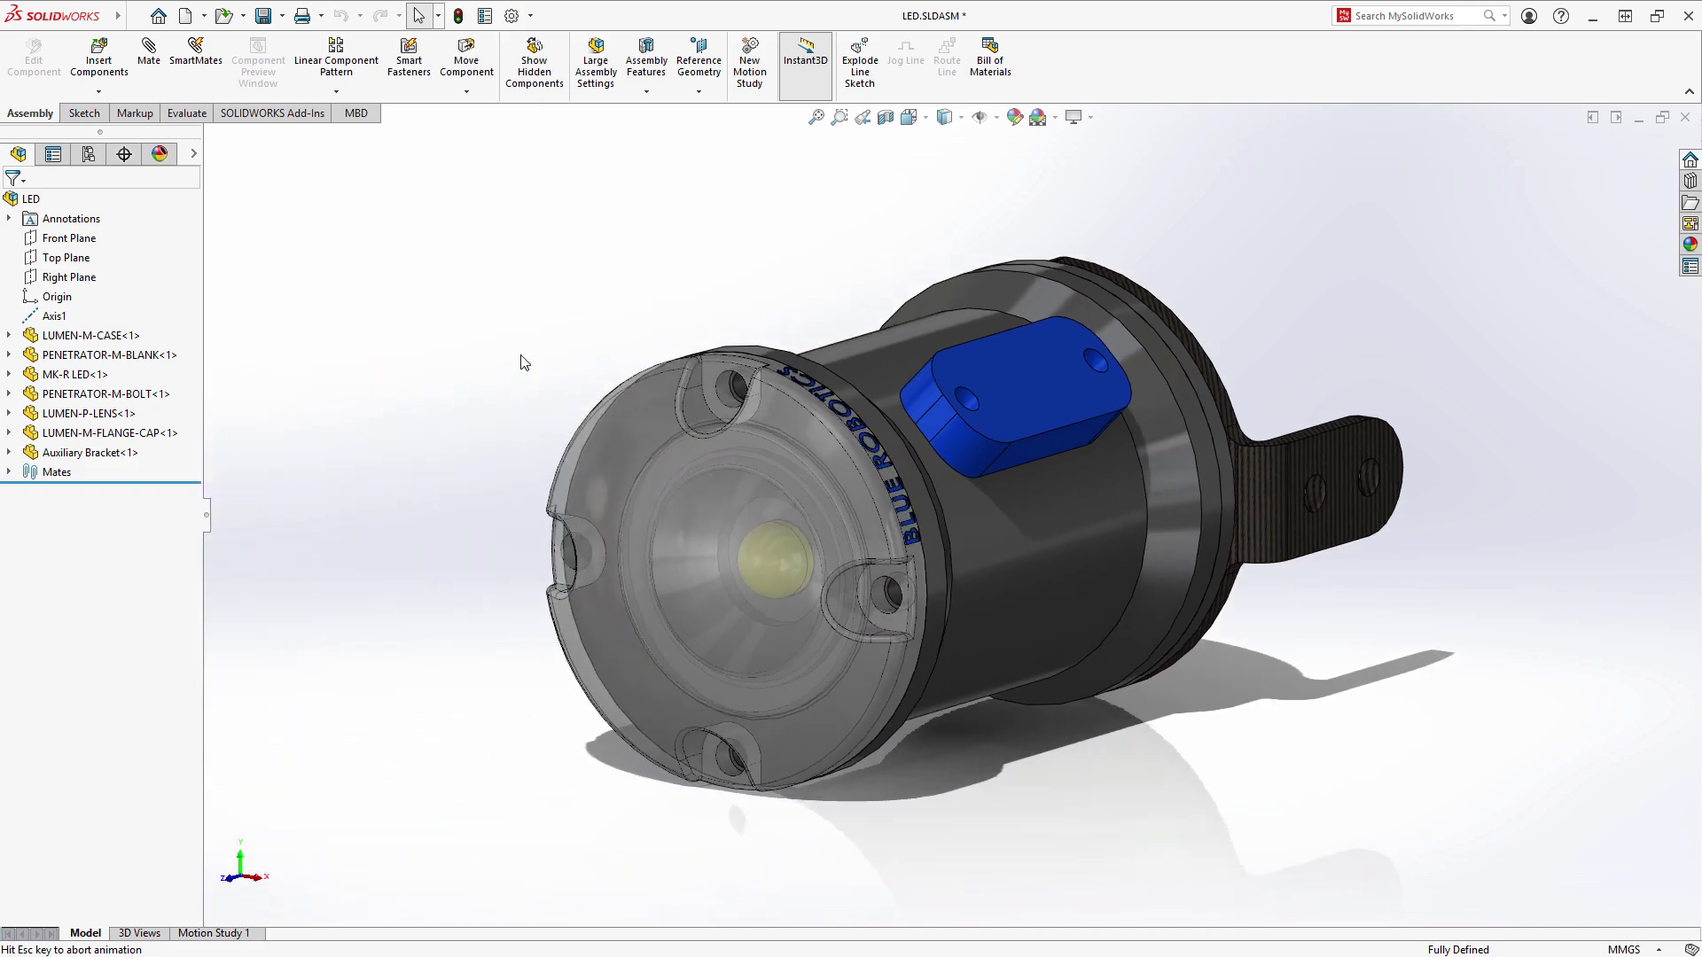
Save the assembly as LED.3MF in 3D Manufacturing Format with its export options.
left_click(283, 16)
left_click(297, 62)
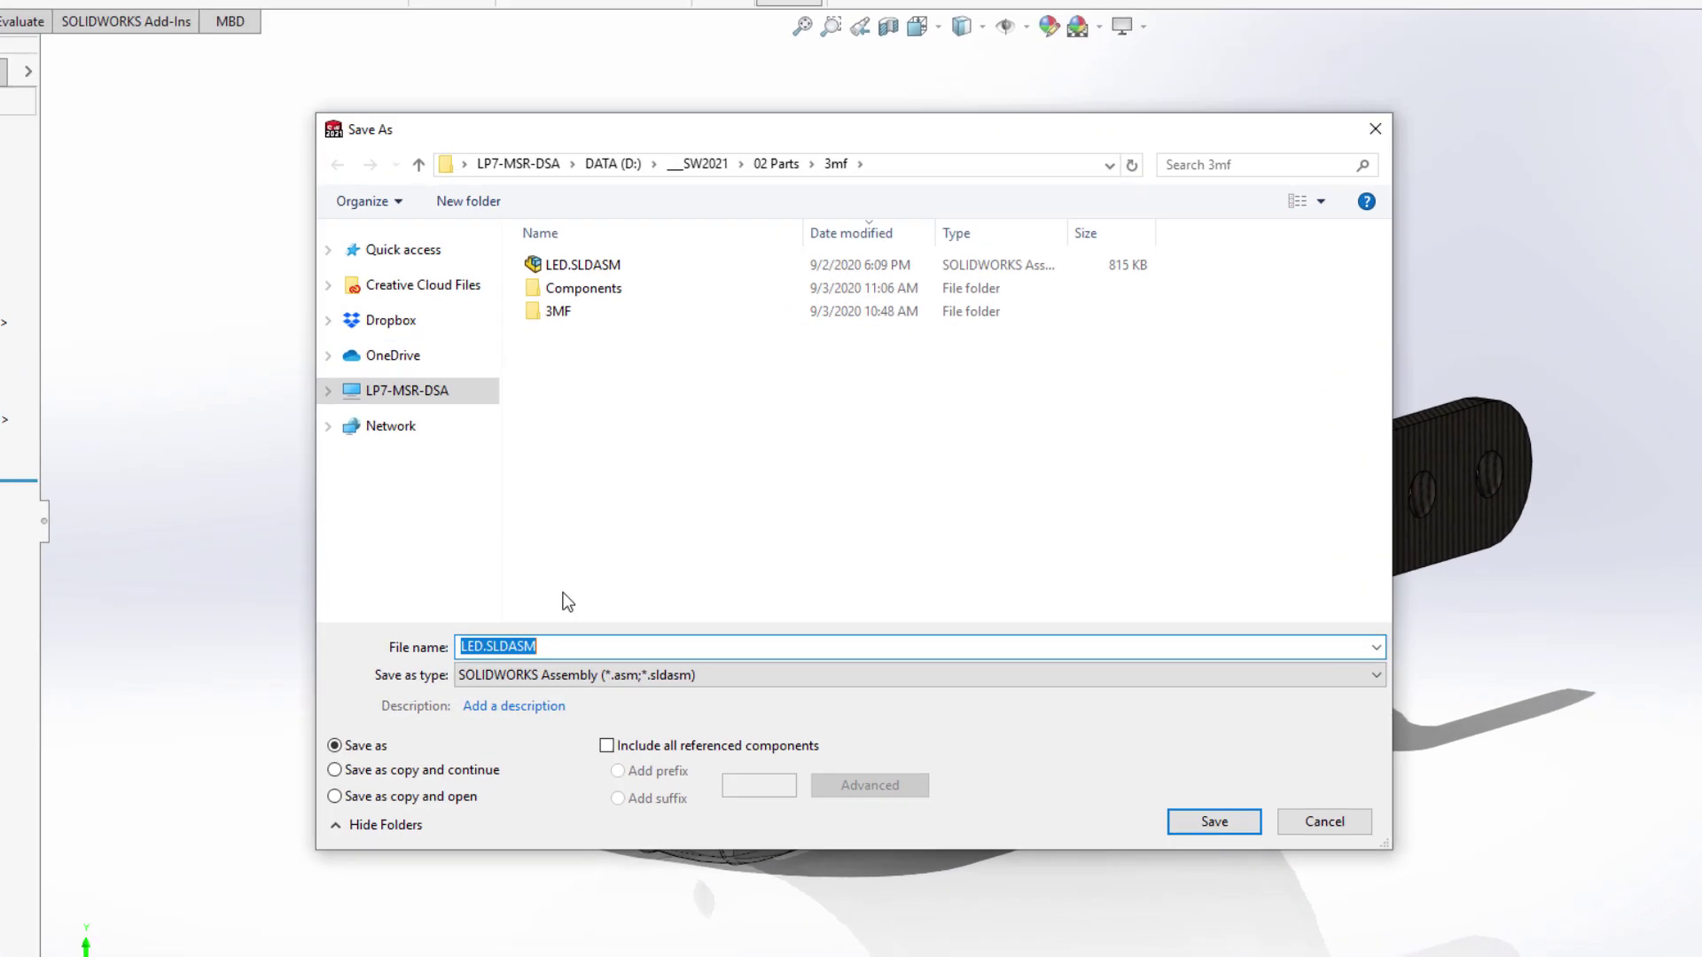
left_click(634, 674)
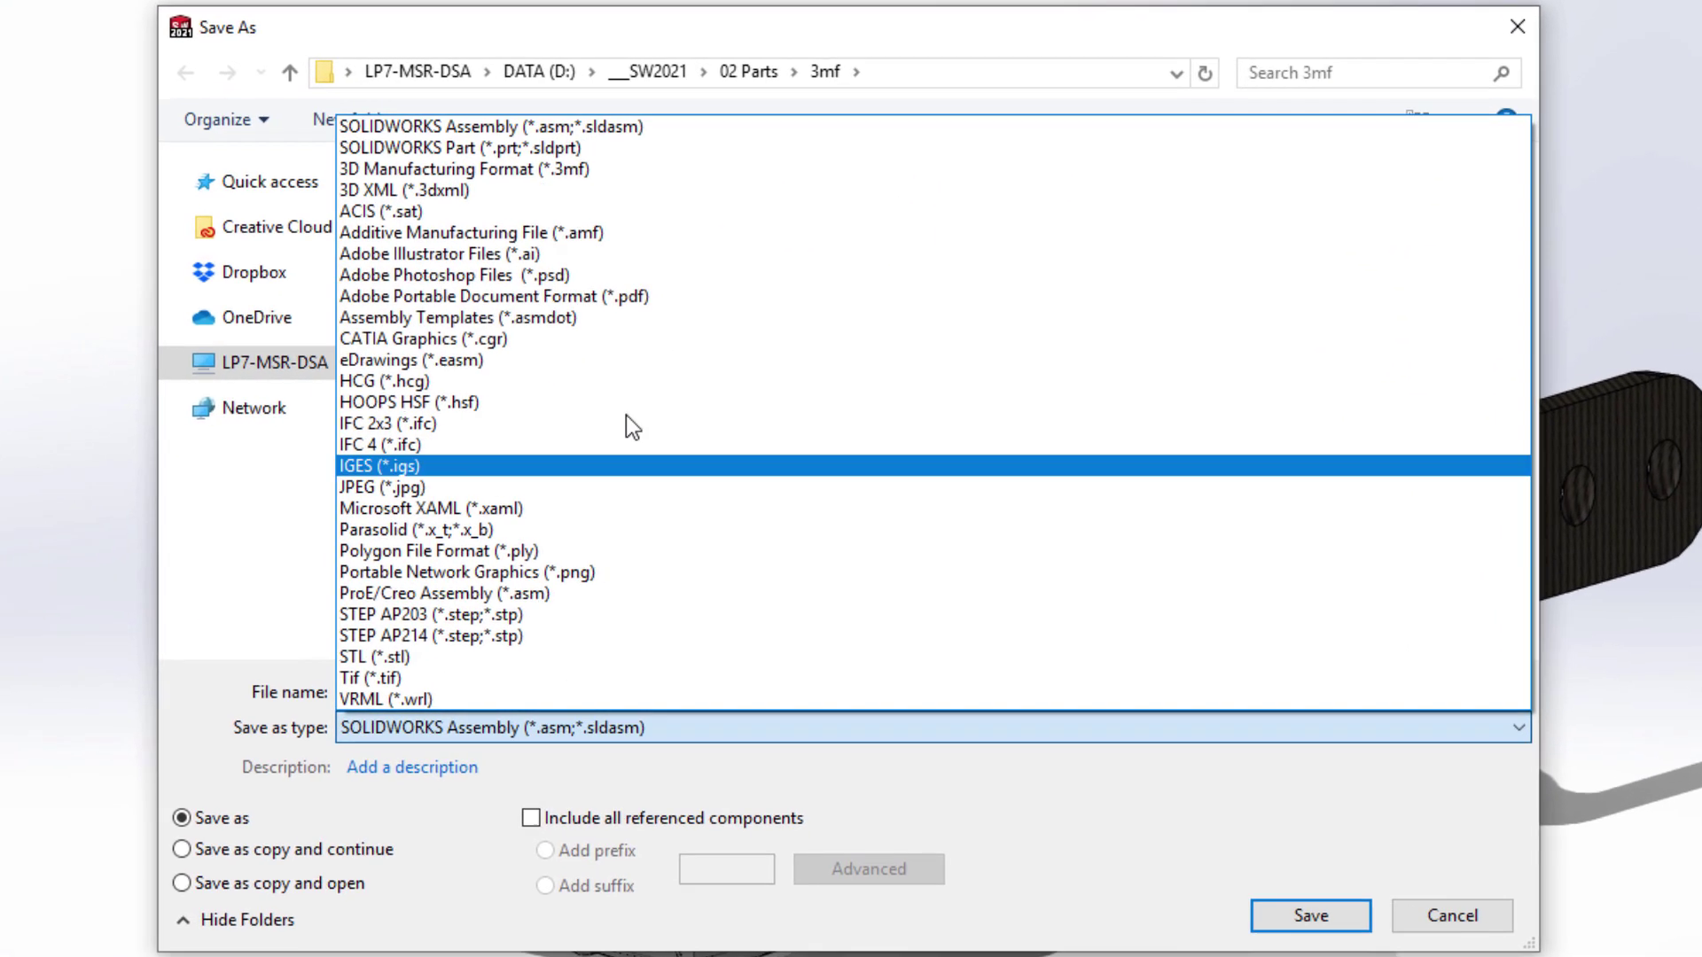
left_click(610, 169)
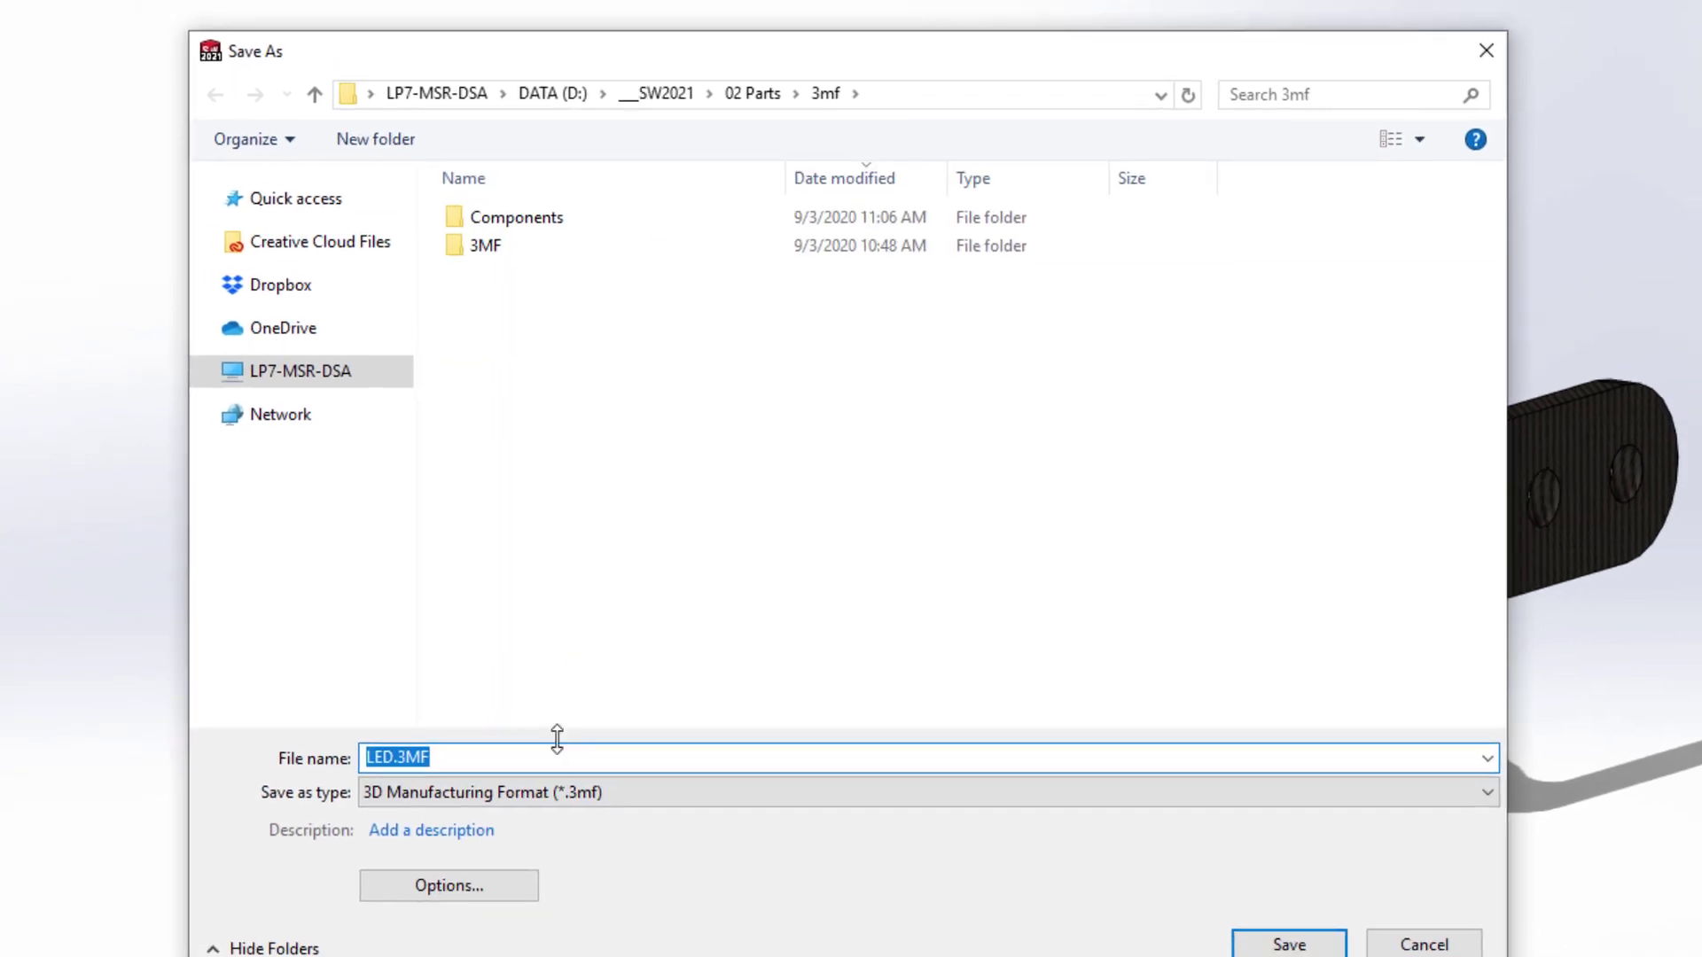
left_click(502, 900)
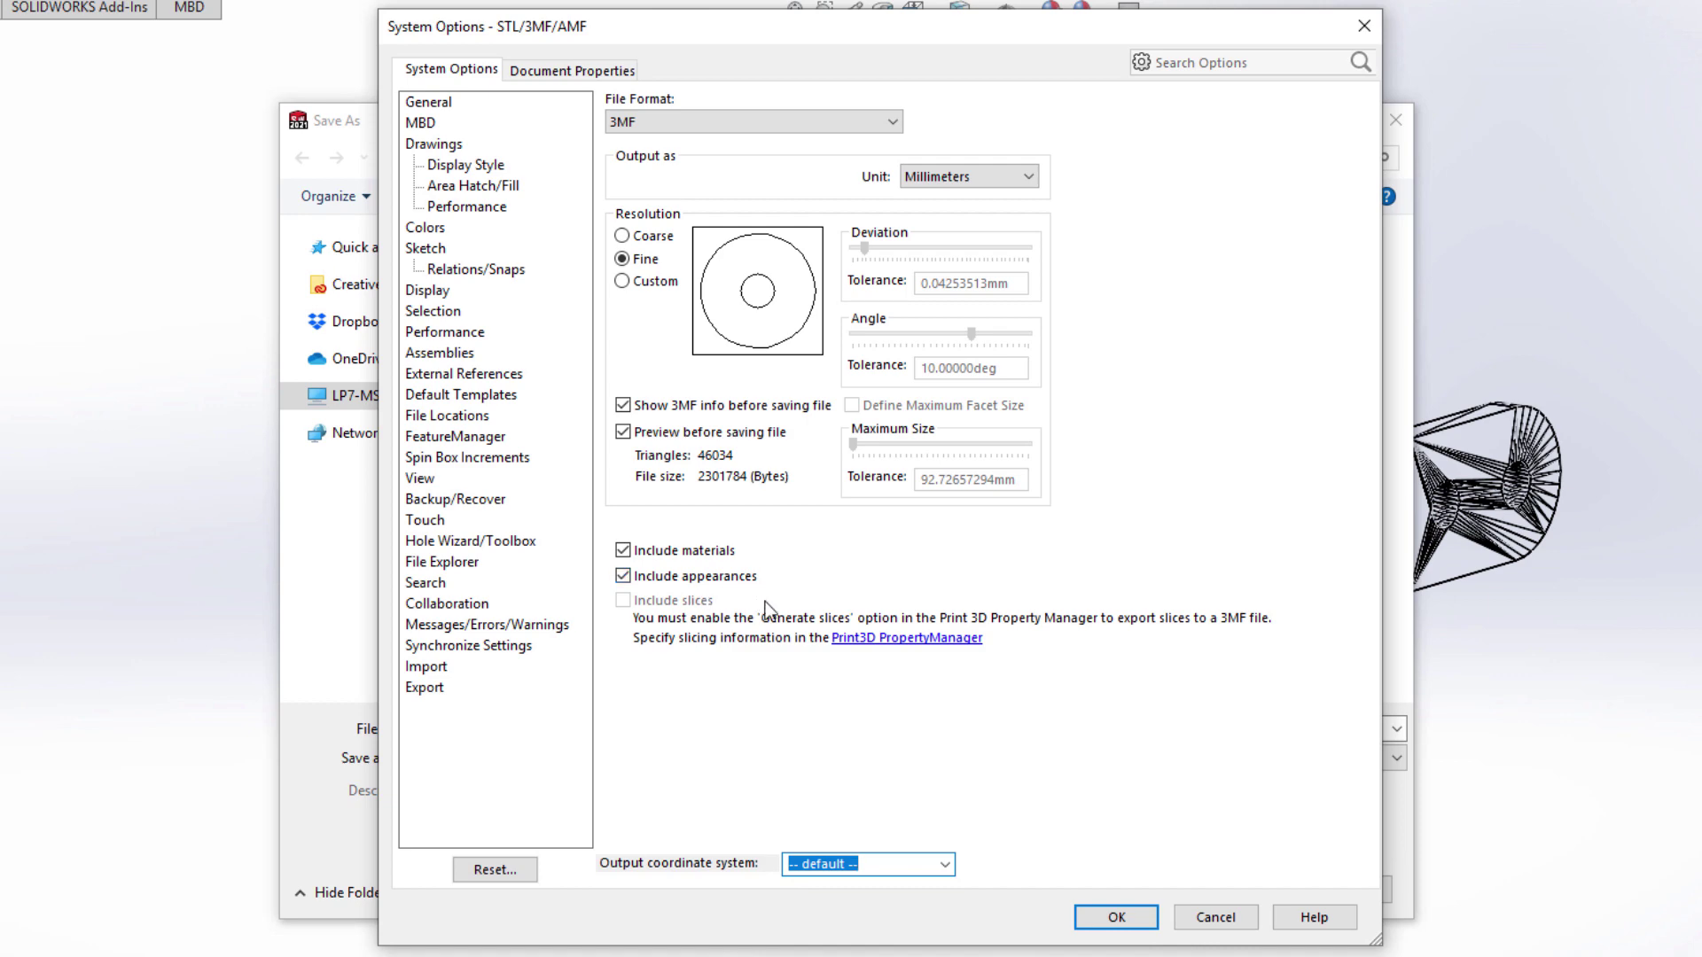
left_click(1122, 916)
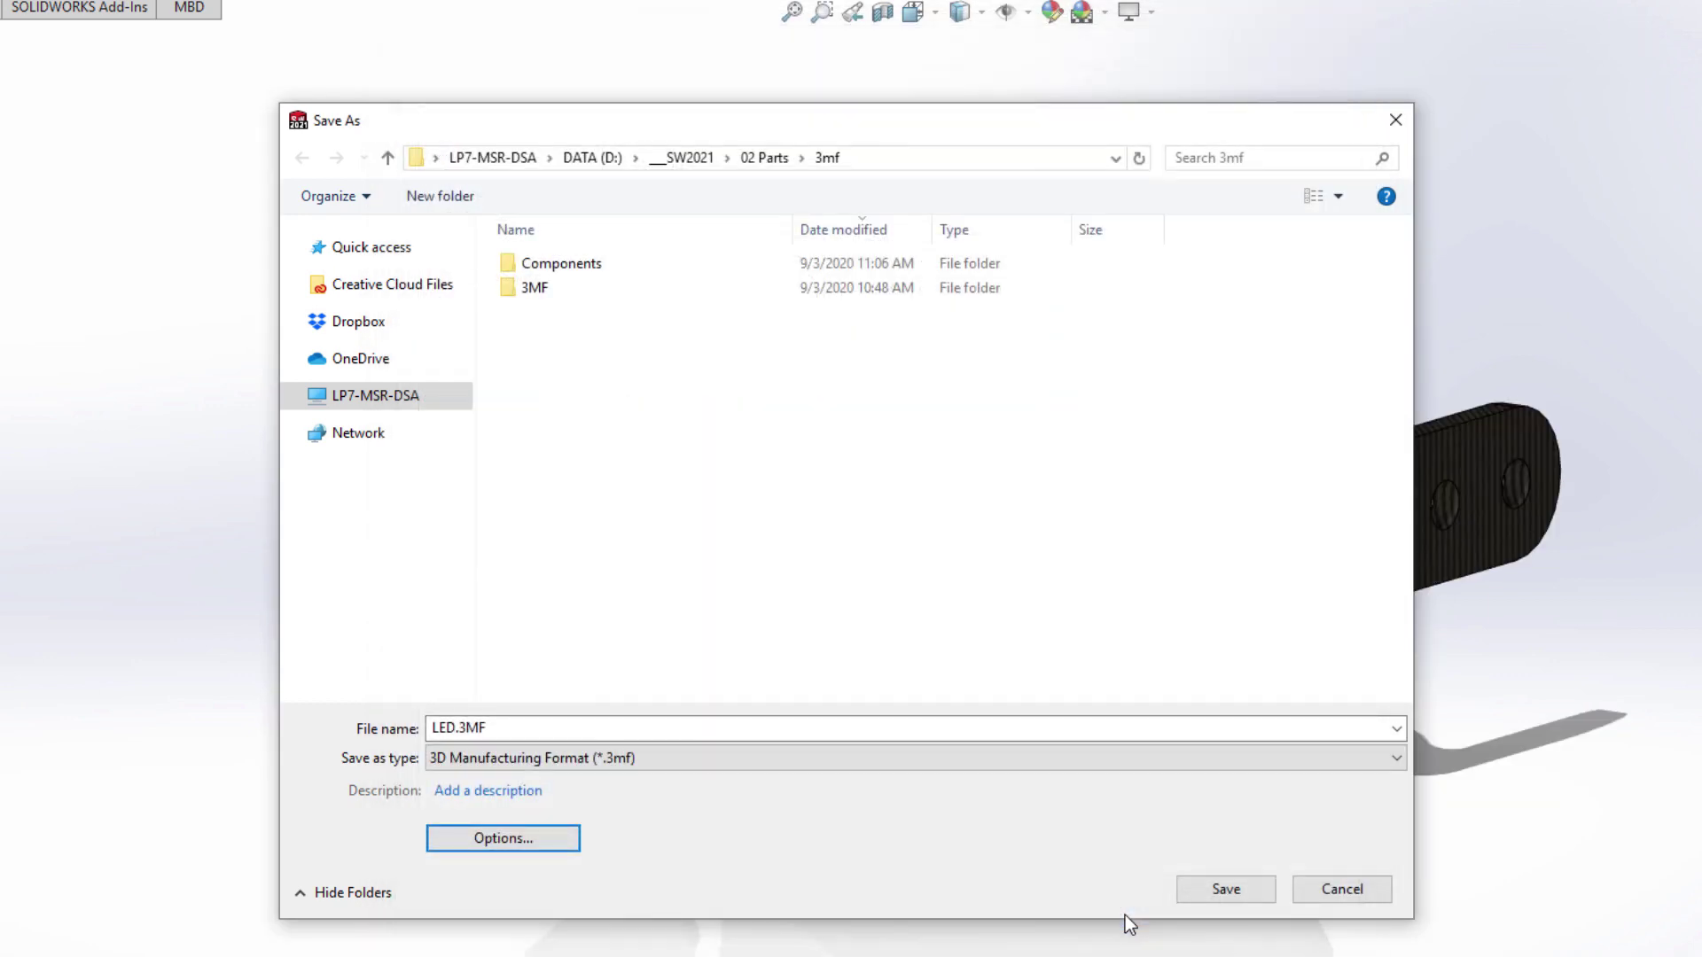
left_click(1218, 893)
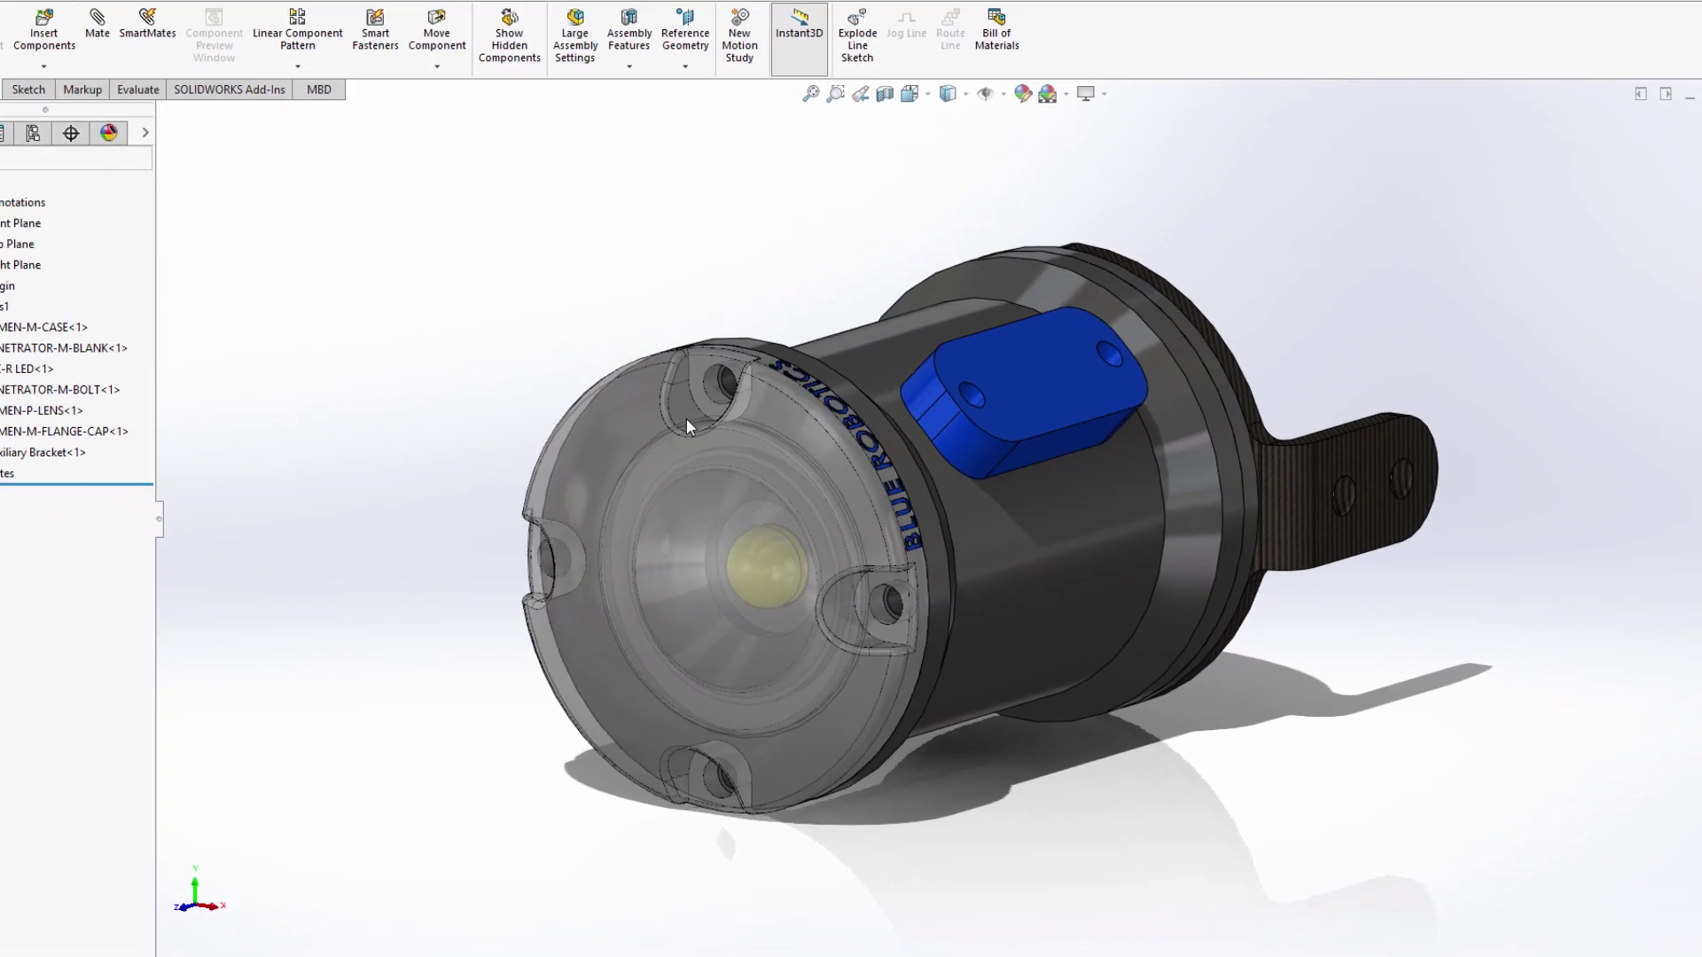
Open the exported LED.3MF as a new assembly.
left_click(229, 22)
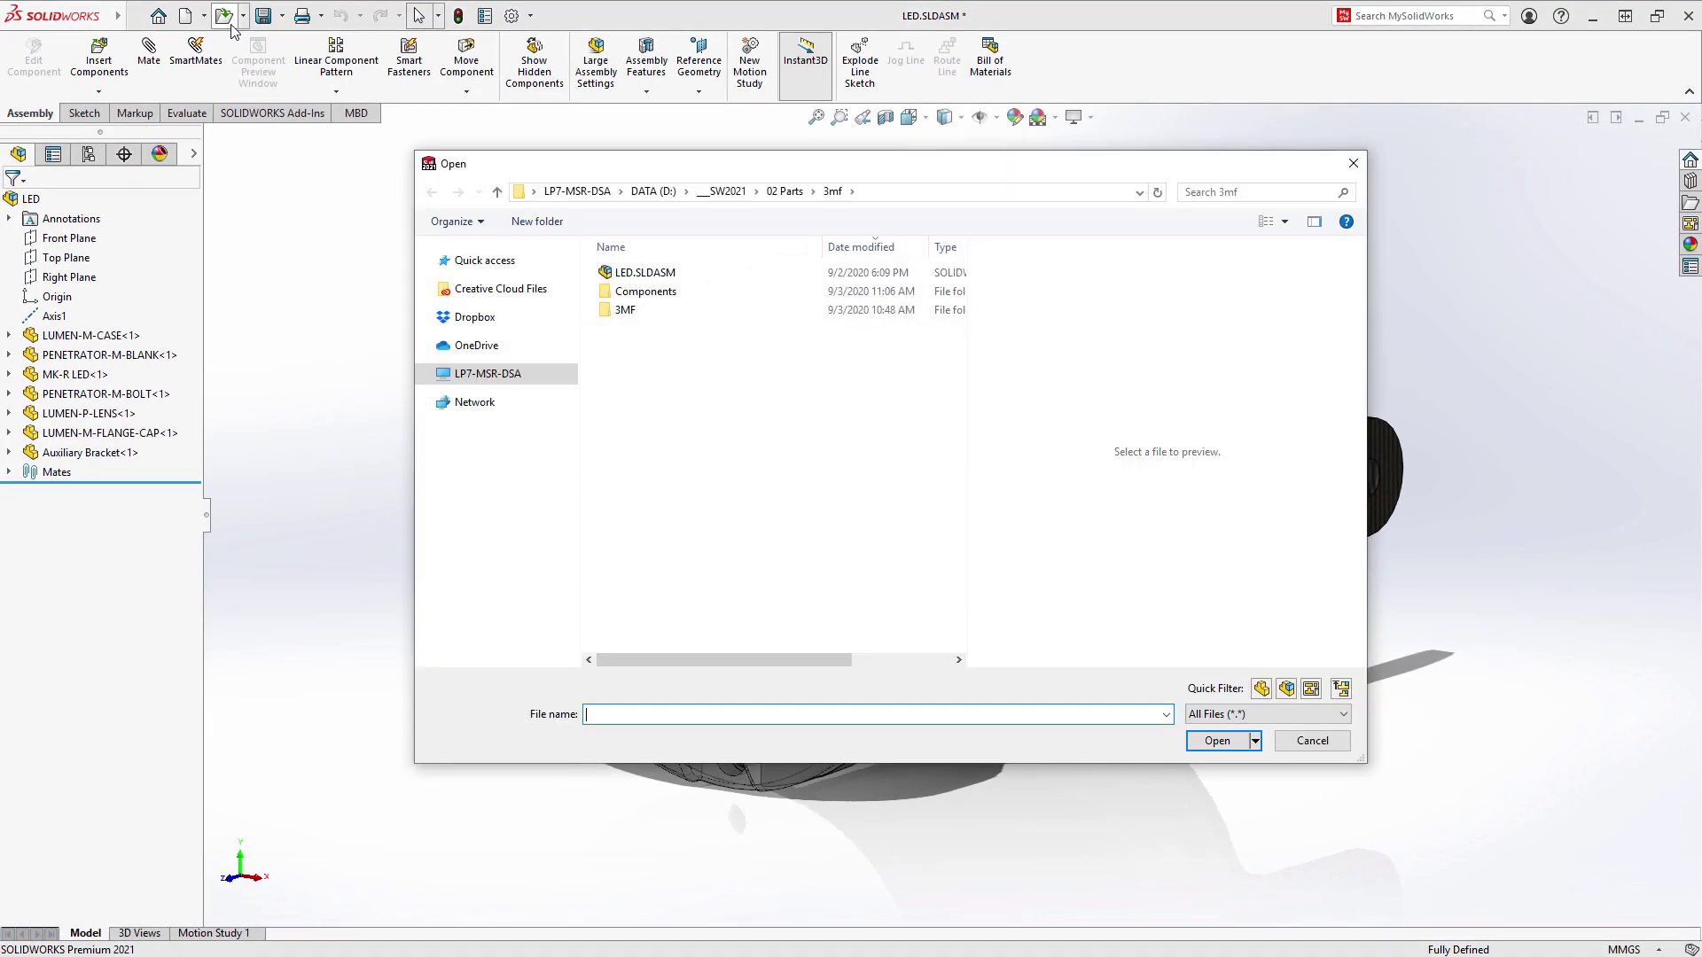
left_click(656, 273)
double_click(661, 274)
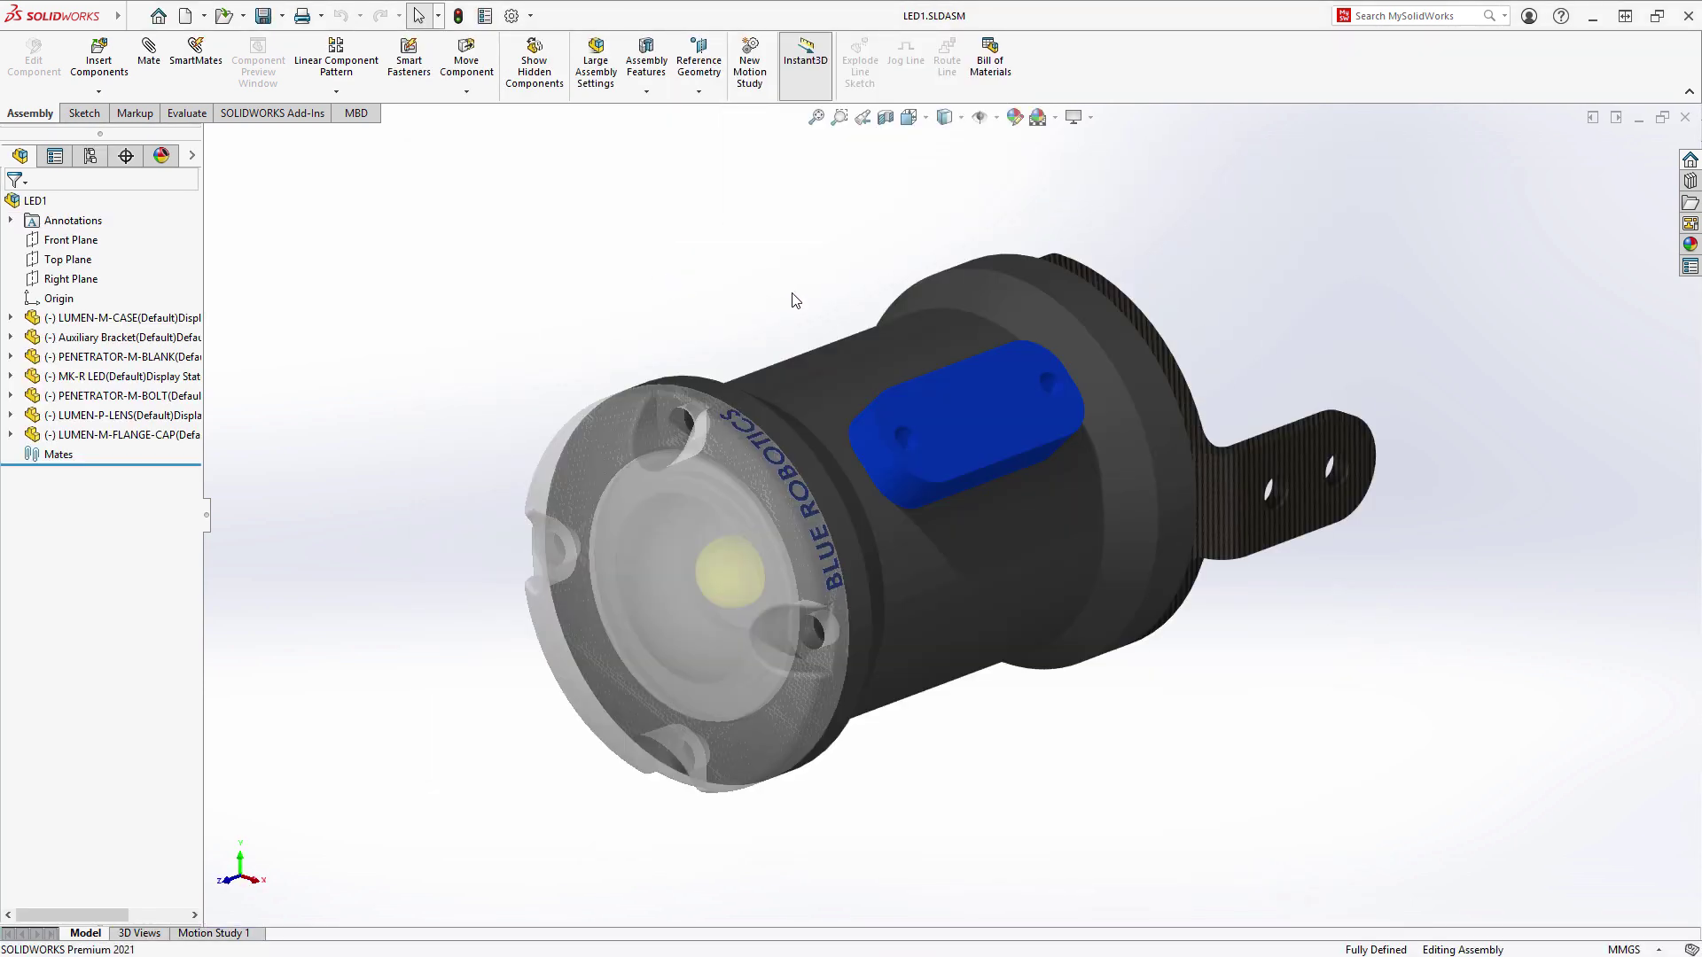
mouse_move(795, 299)
middle_mouse_down()
mouse_move(550, 262)
mouse_move(756, 268)
mouse_move(765, 296)
middle_mouse_up()
Drag the lens out in front of the housing using Move with Triad.
left_click(534, 457)
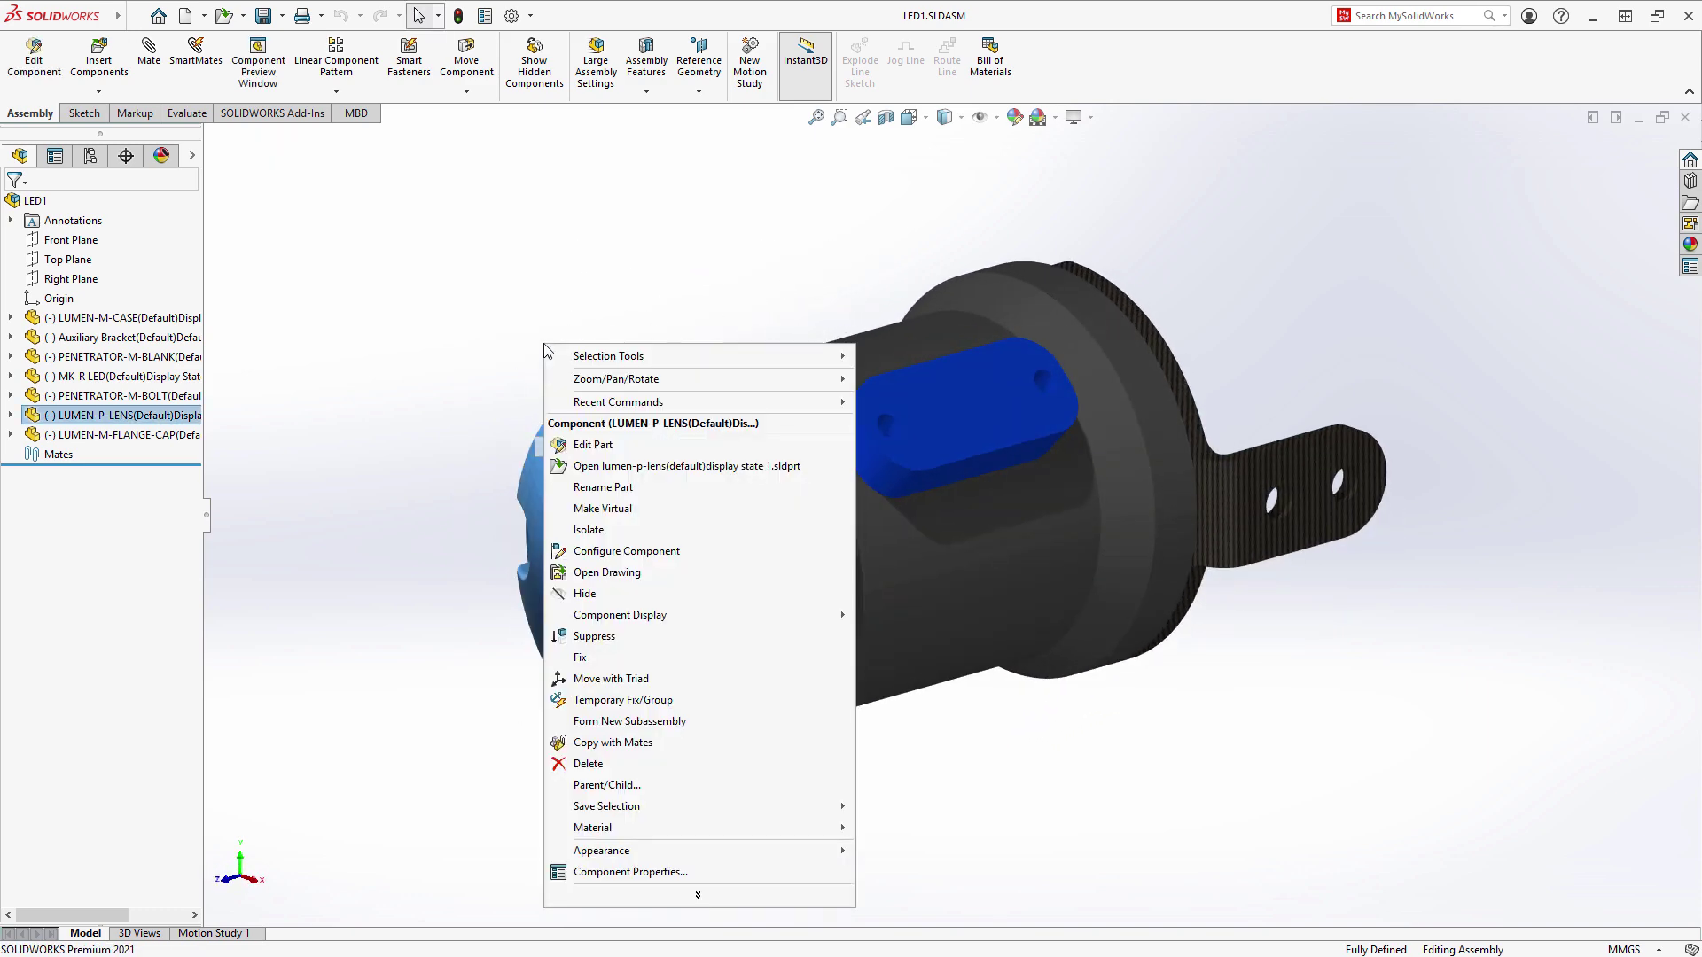
right_click(546, 348)
left_click(605, 678)
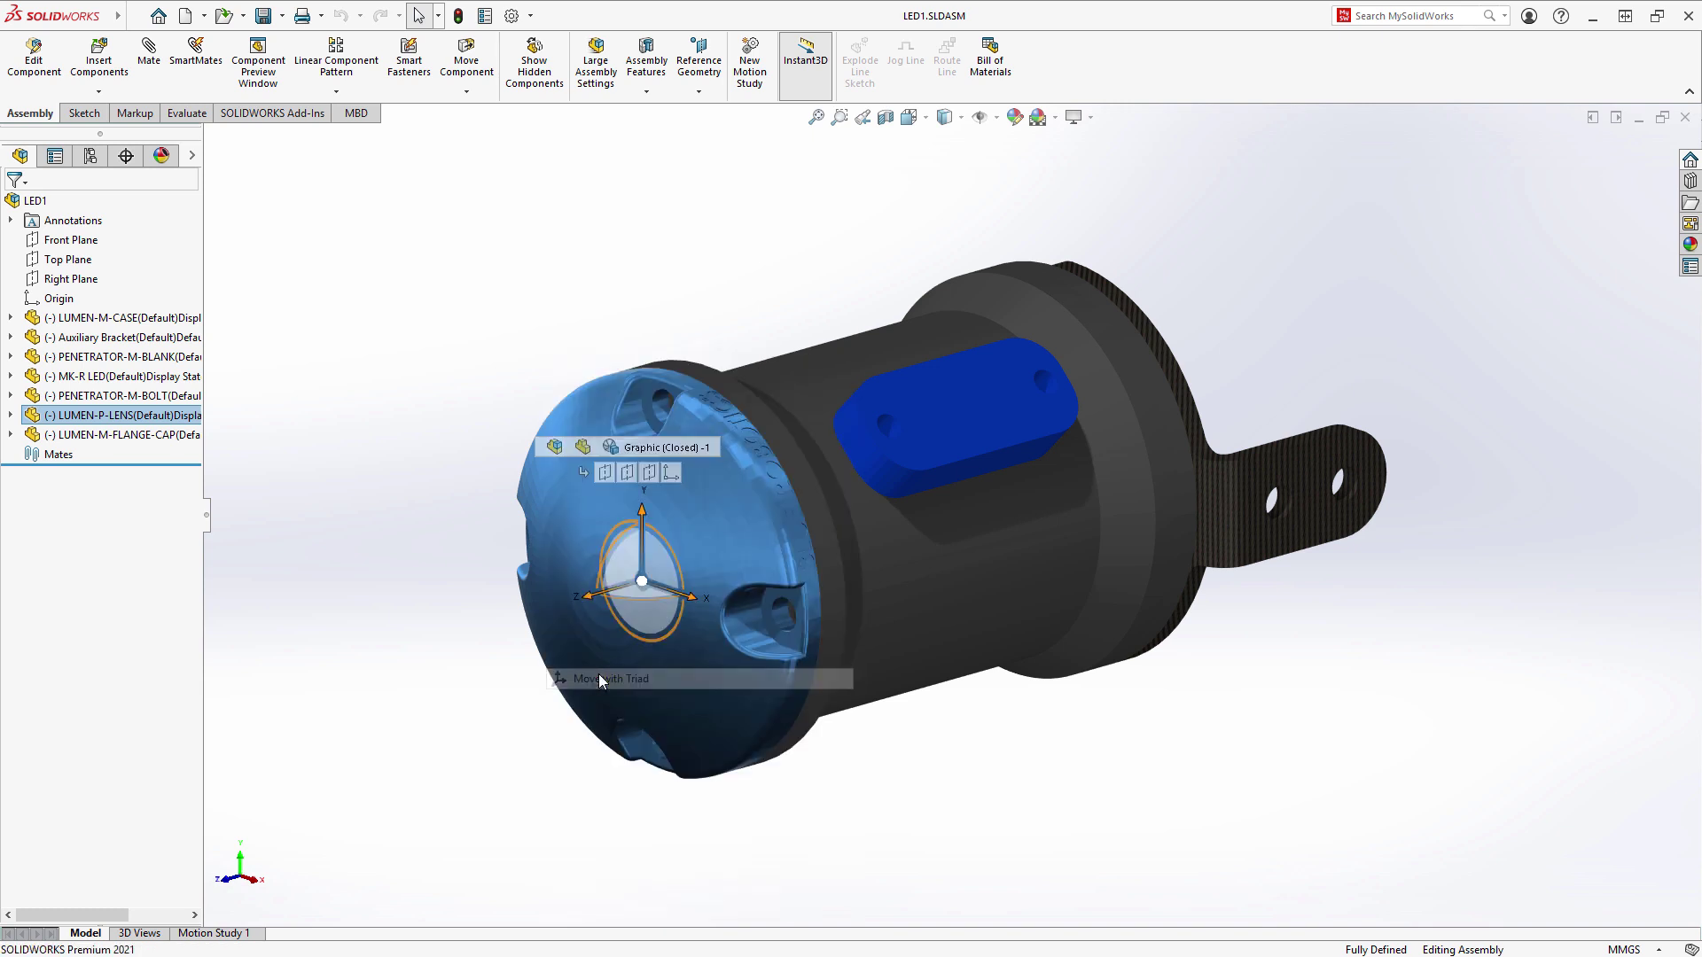
left_click_drag(574, 603, 361, 635)
middle_click_drag(467, 654, 466, 612)
scroll(1225, 507, "down", 5)
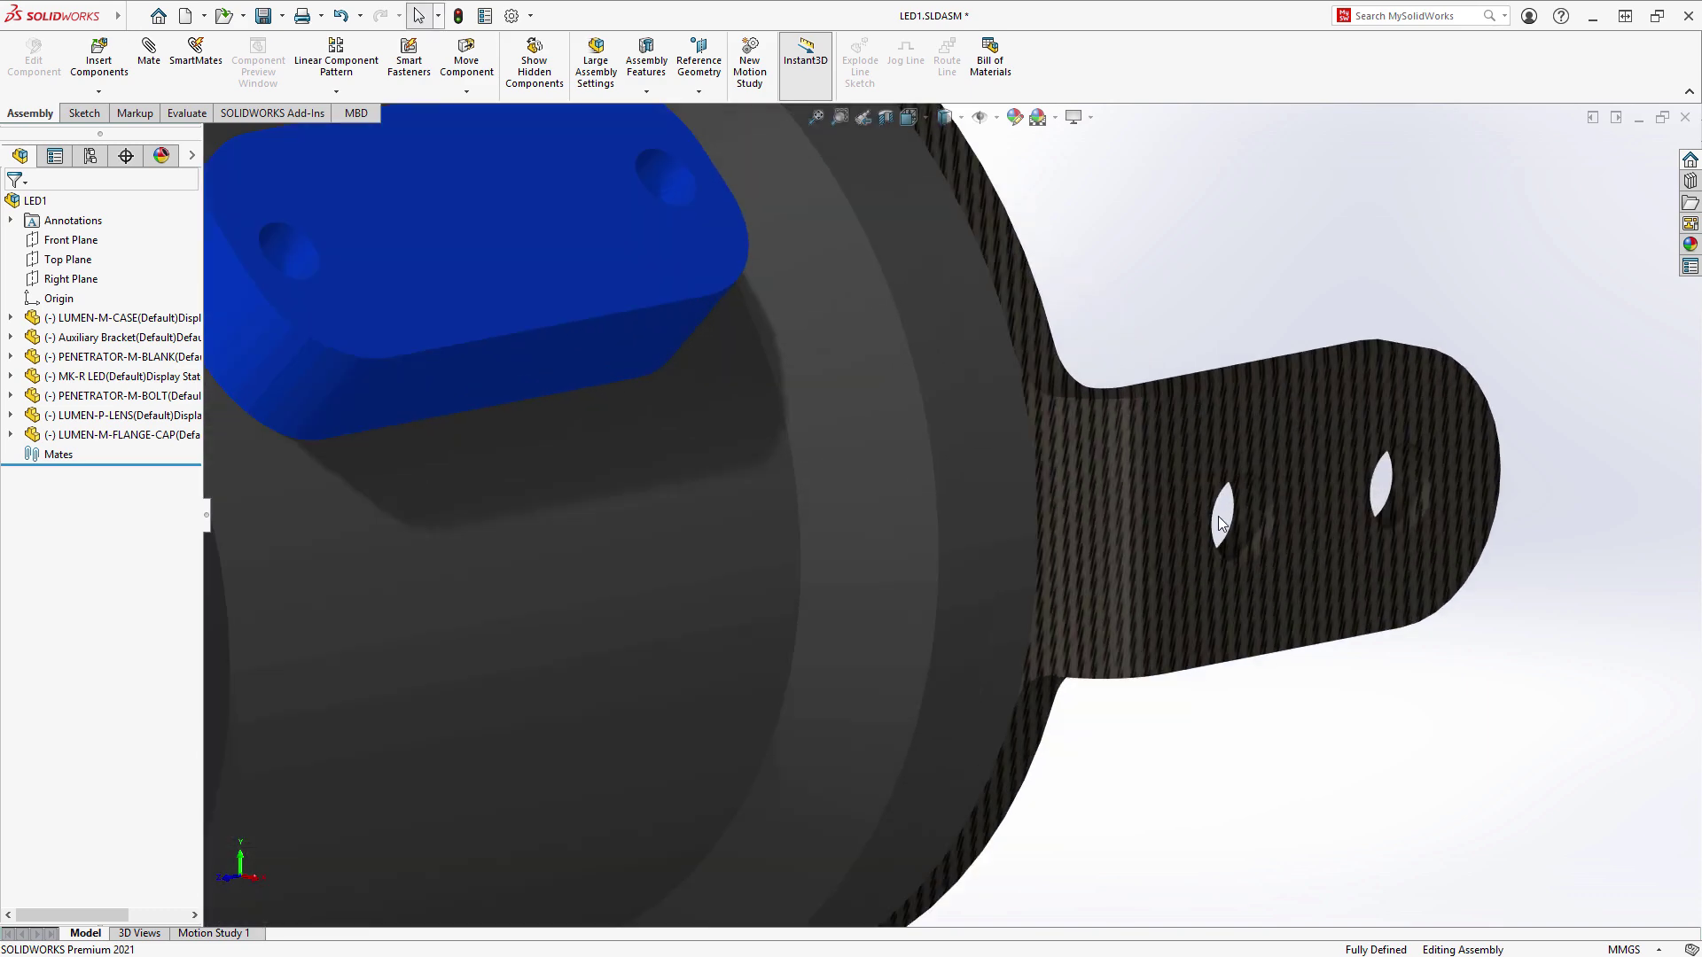
middle_click_drag(1223, 523, 1182, 503)
key("f")
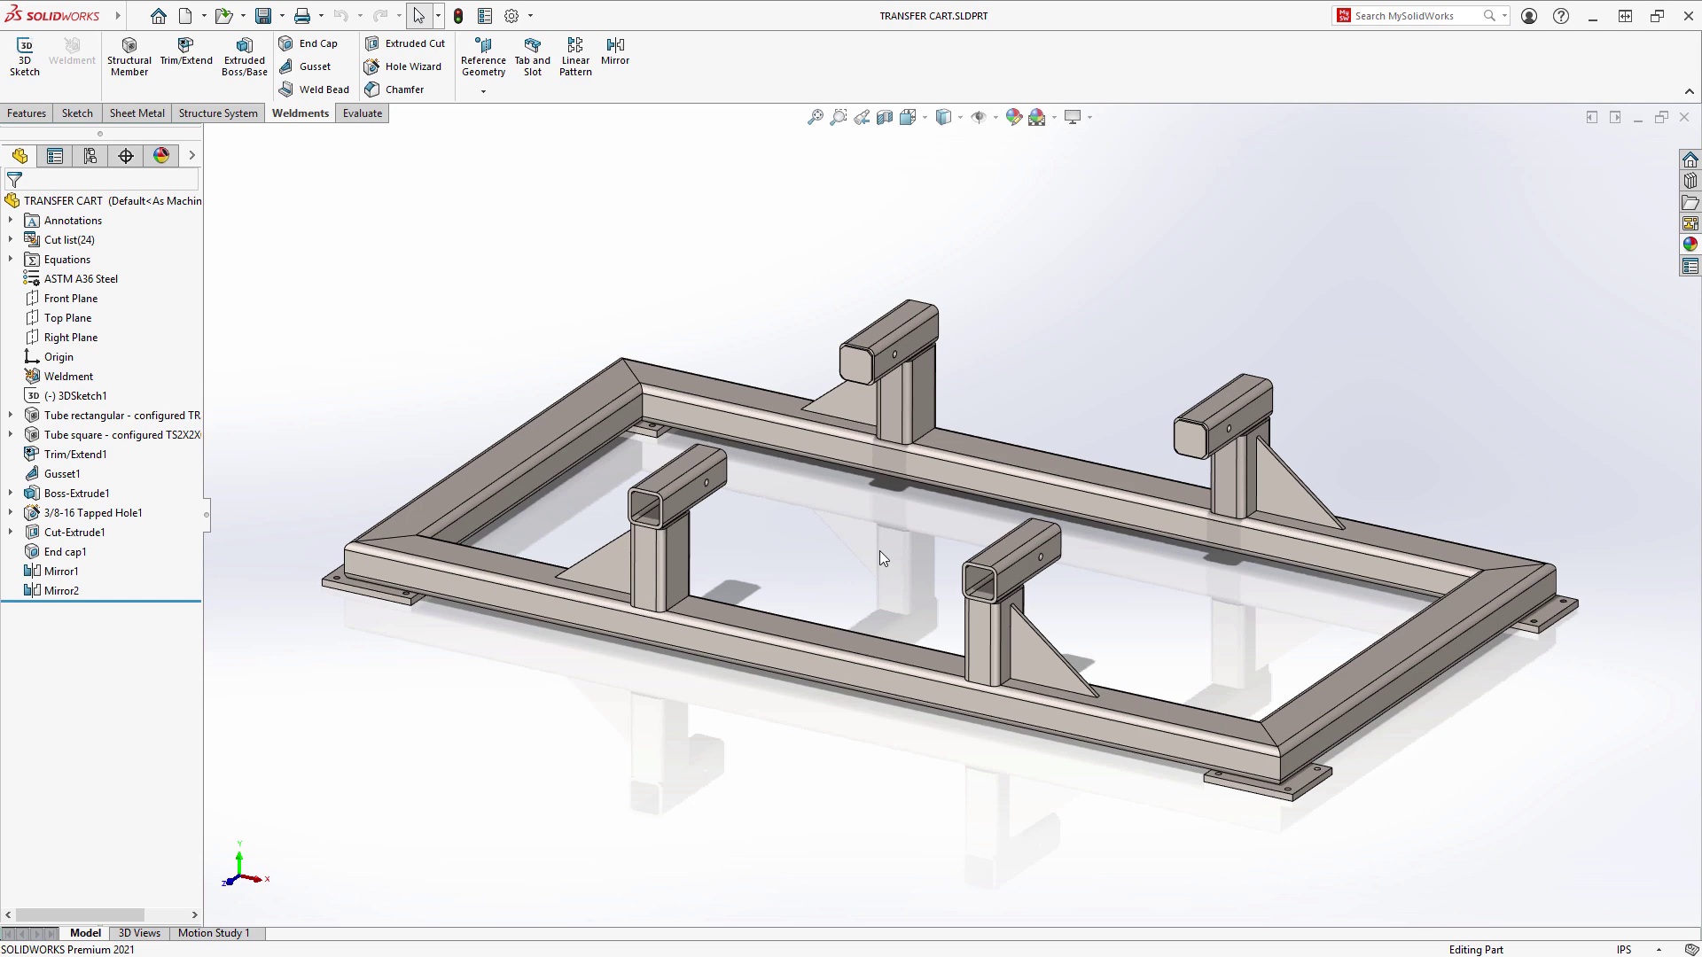
Edit Trim/Extend1 to use an End Miter corner with Full flush miter.
middle_click_drag(899, 555, 839, 514)
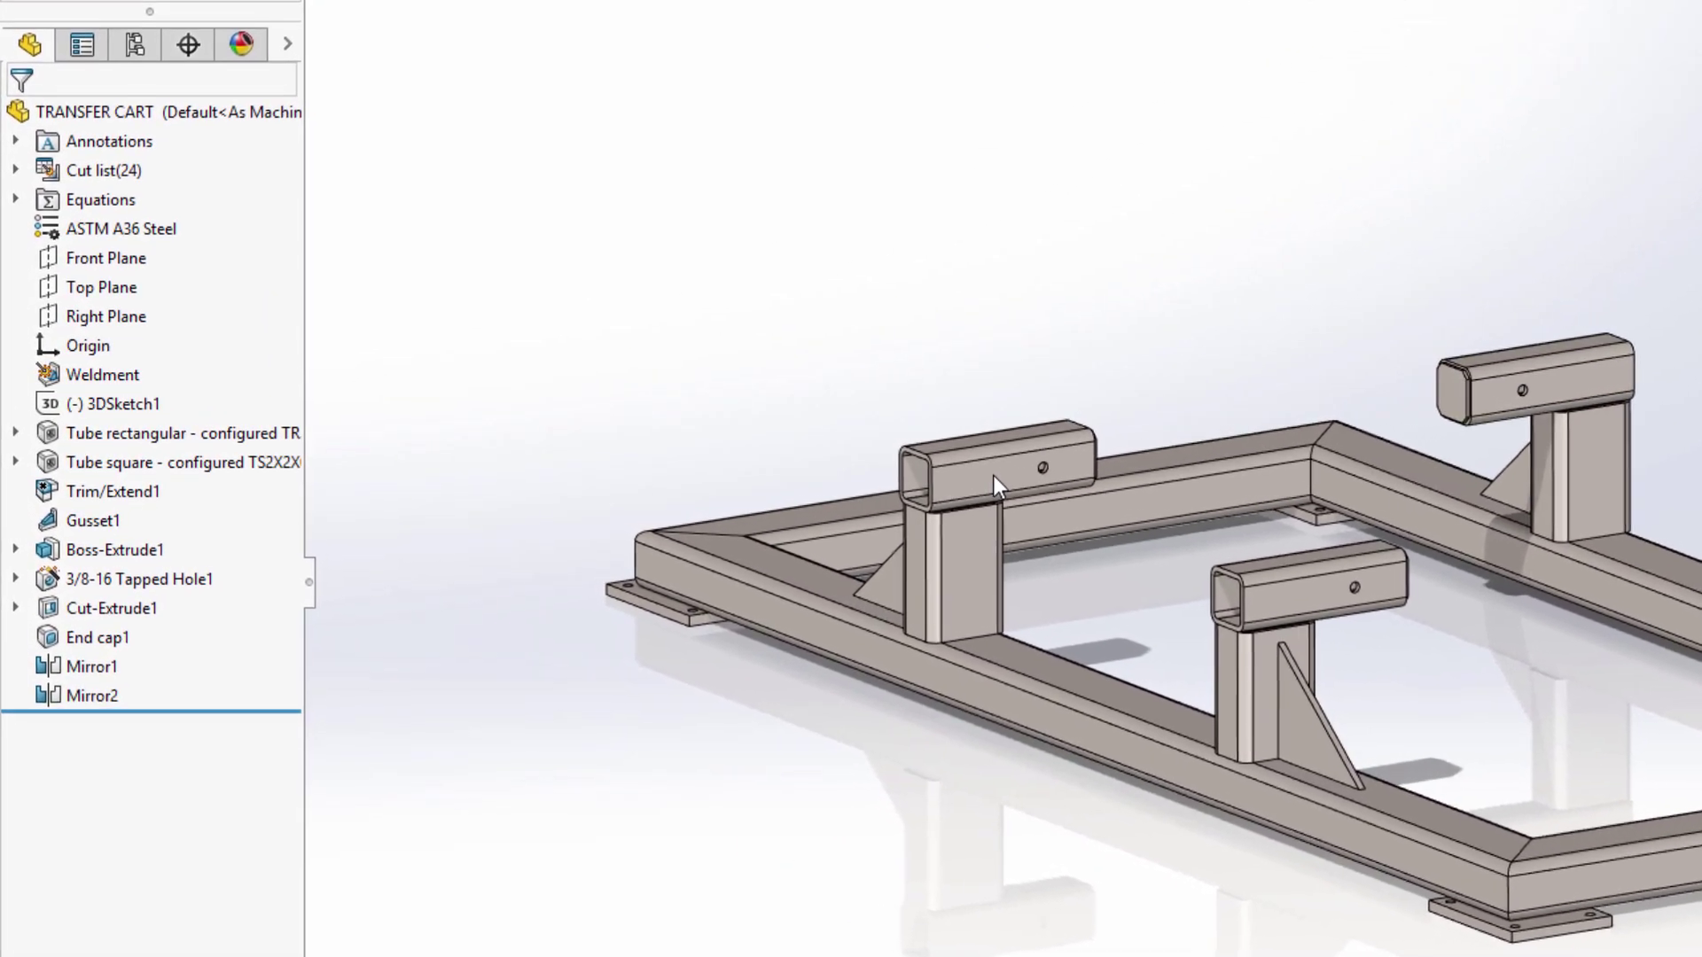
left_click(997, 476)
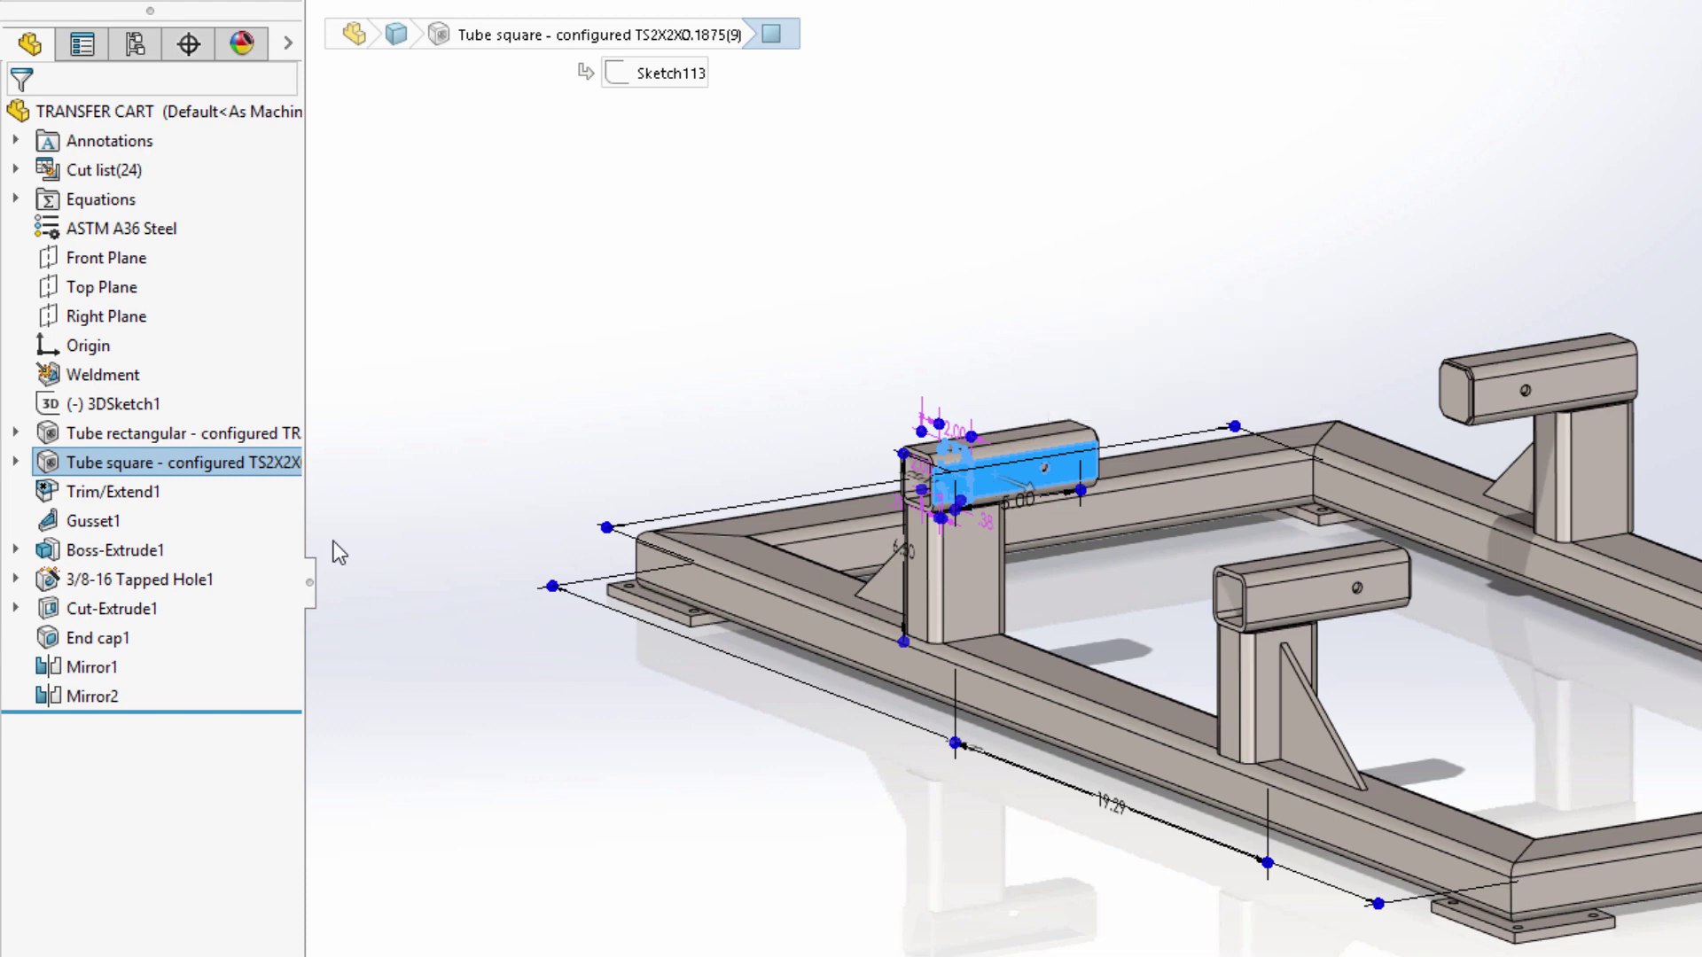
left_click(111, 491)
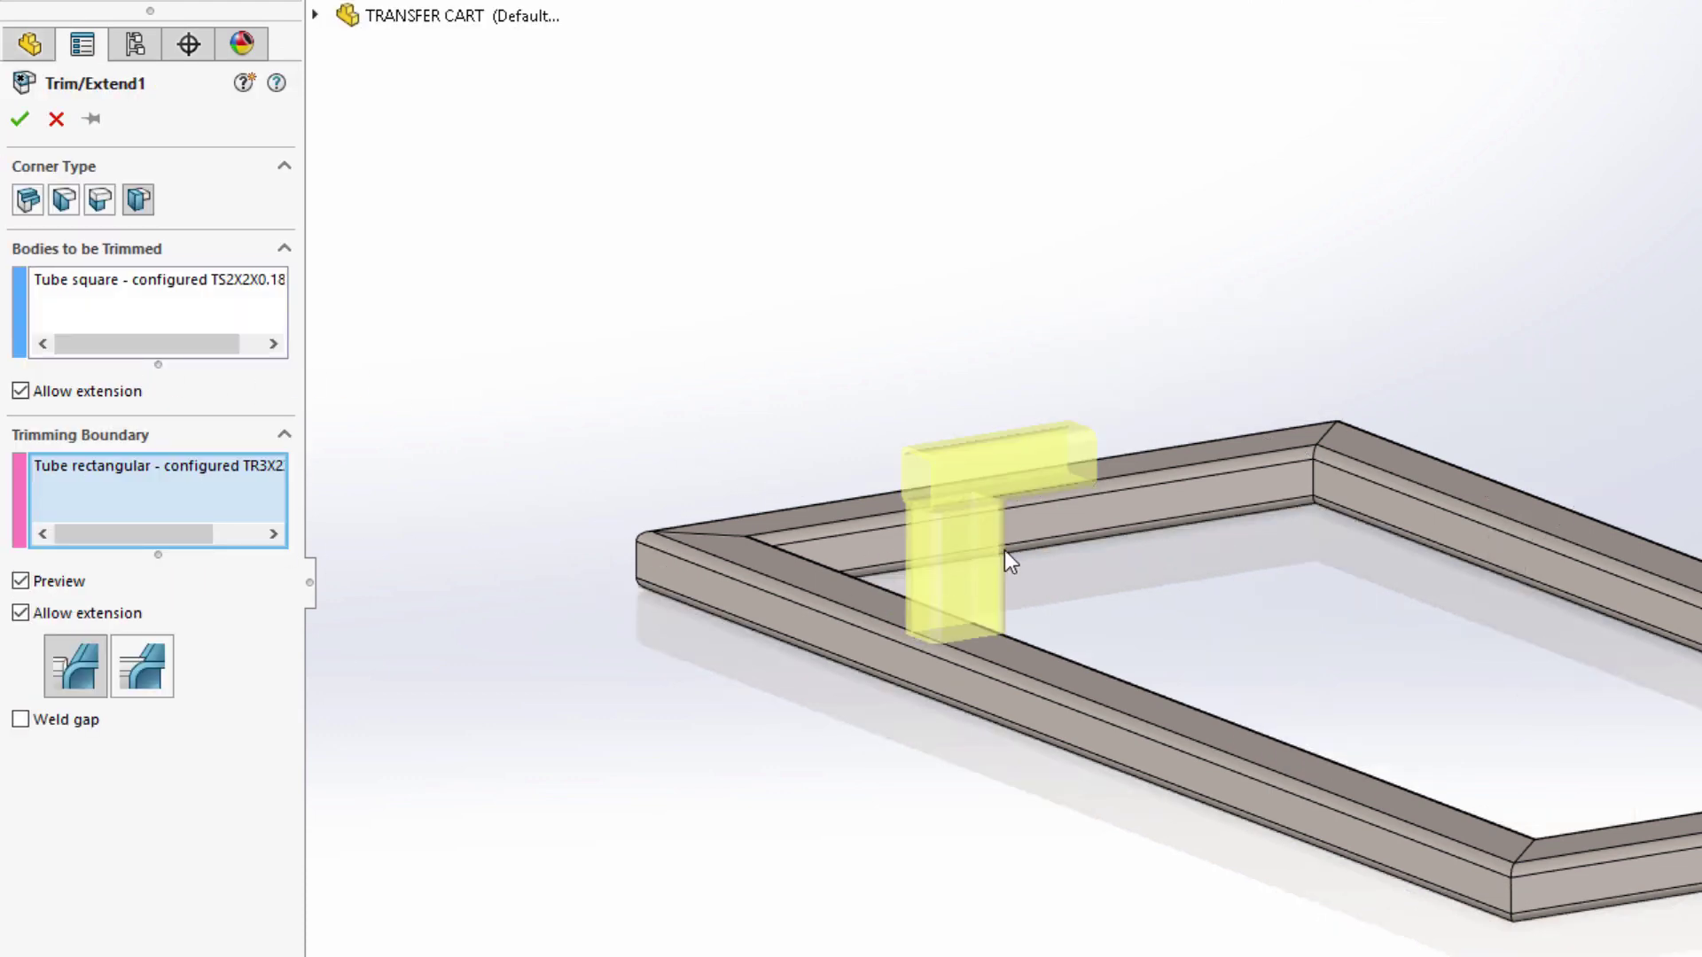
scroll(1006, 549, "down", 3)
scroll(1003, 539, "down", 2)
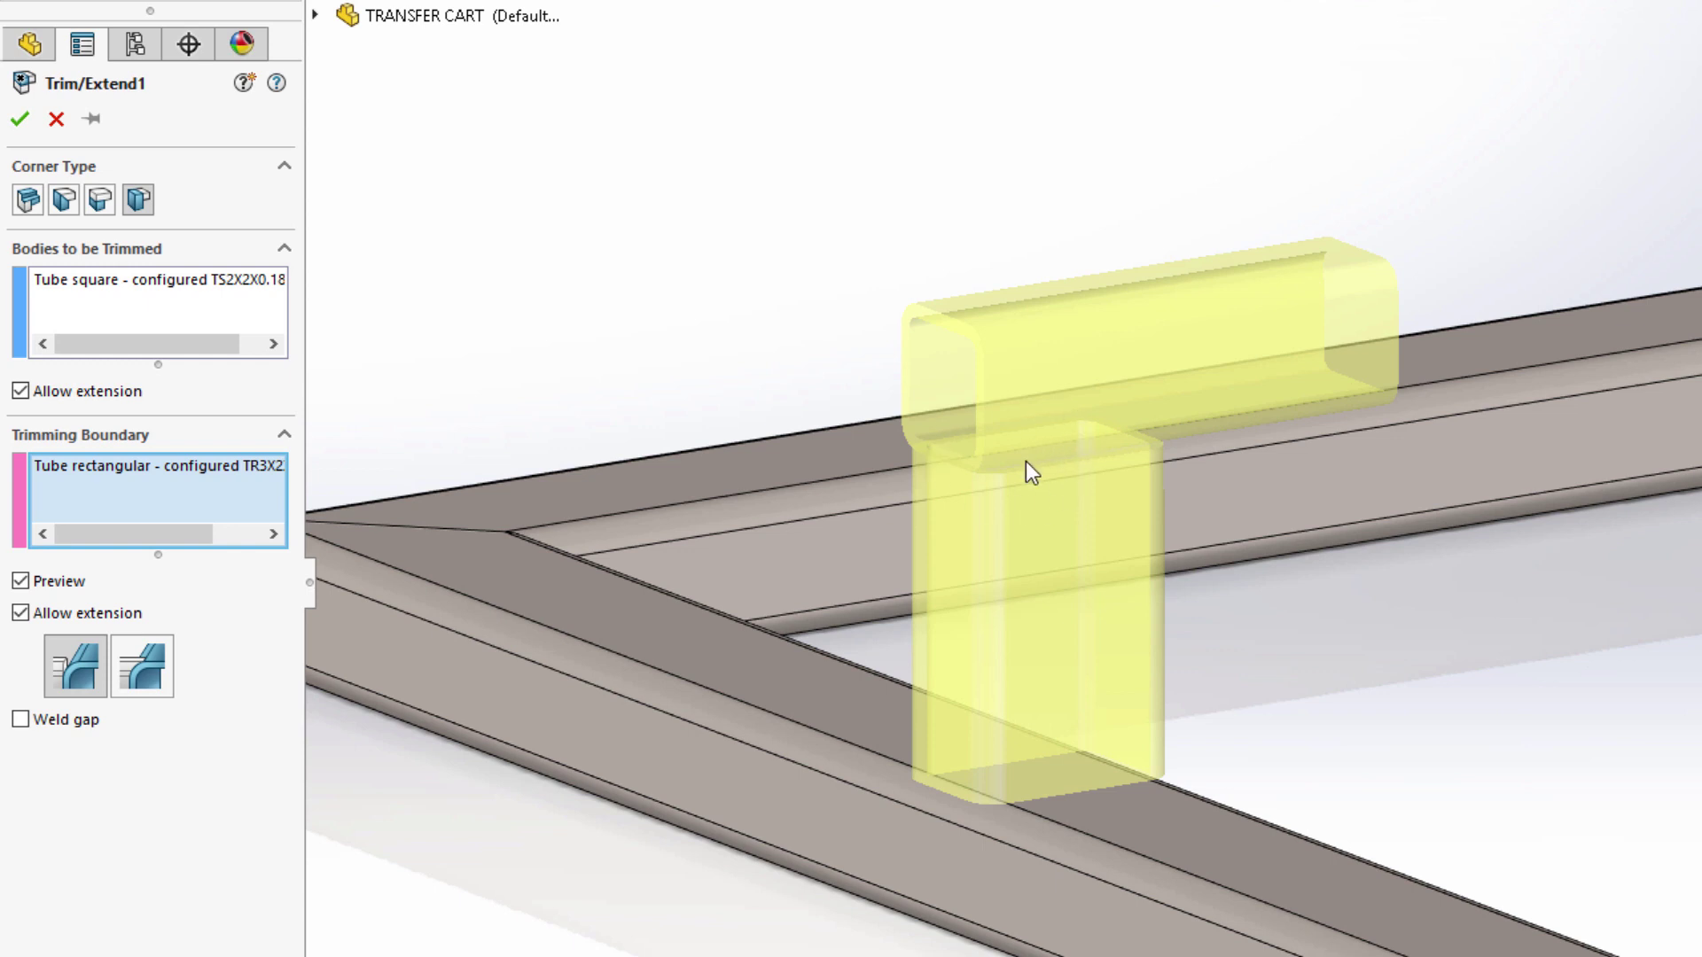
left_click(108, 205)
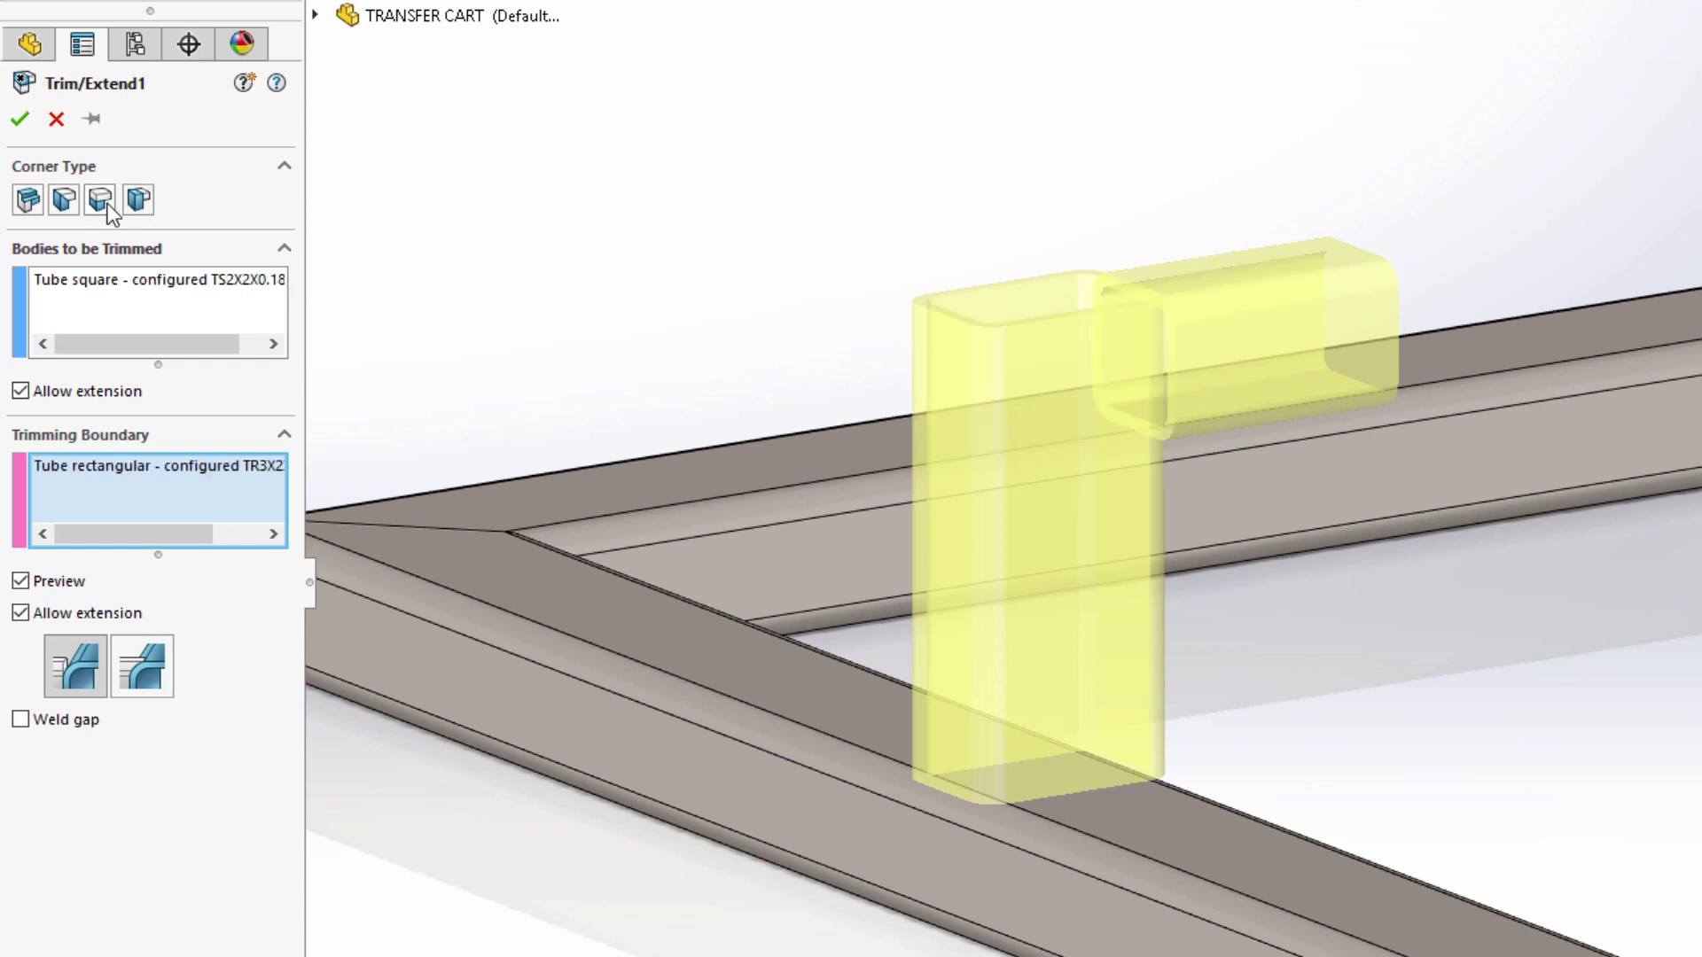
left_click(64, 202)
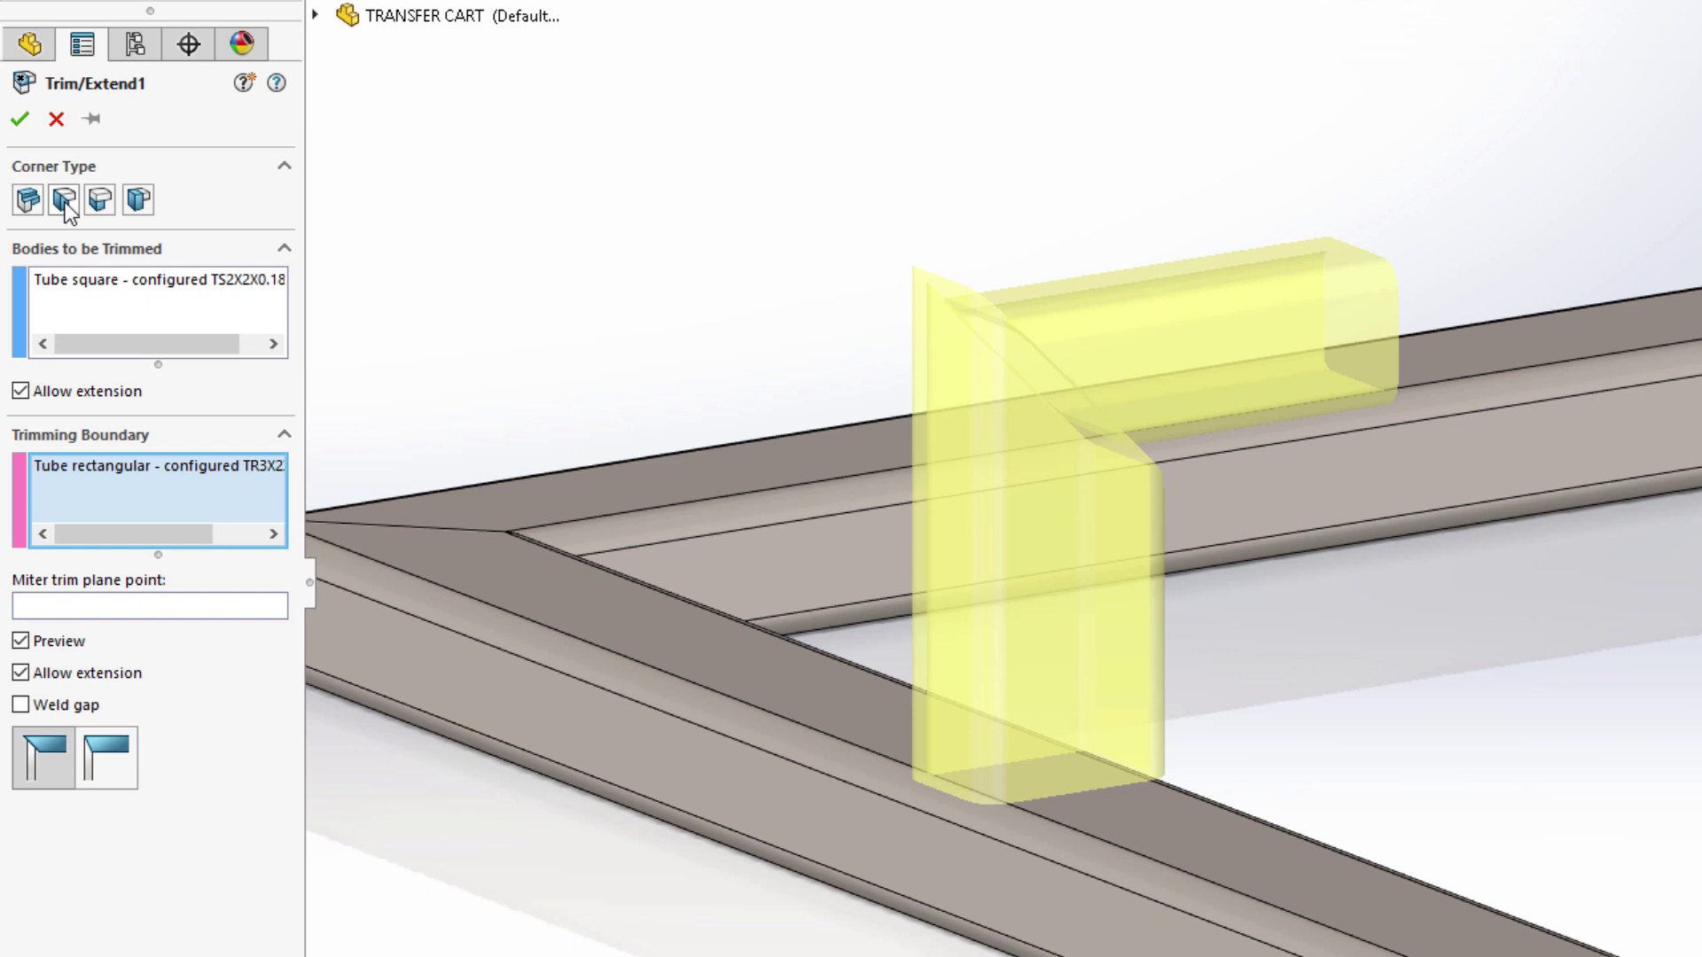
middle_click_drag(815, 555, 754, 527)
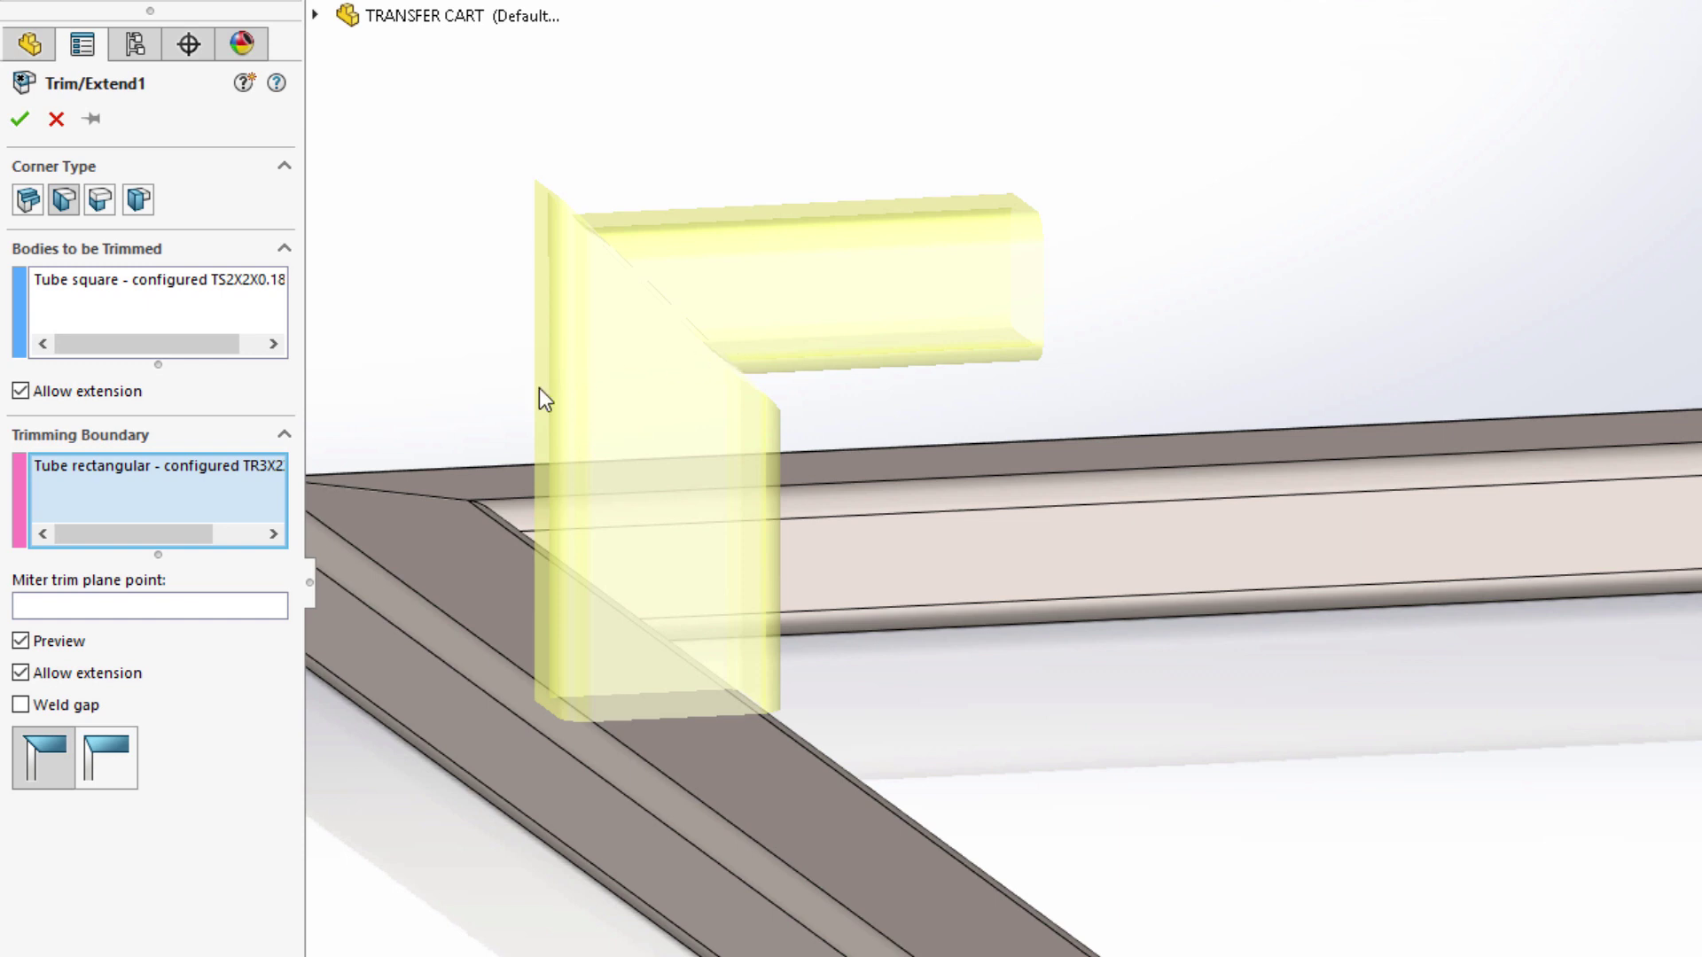
left_click(92, 769)
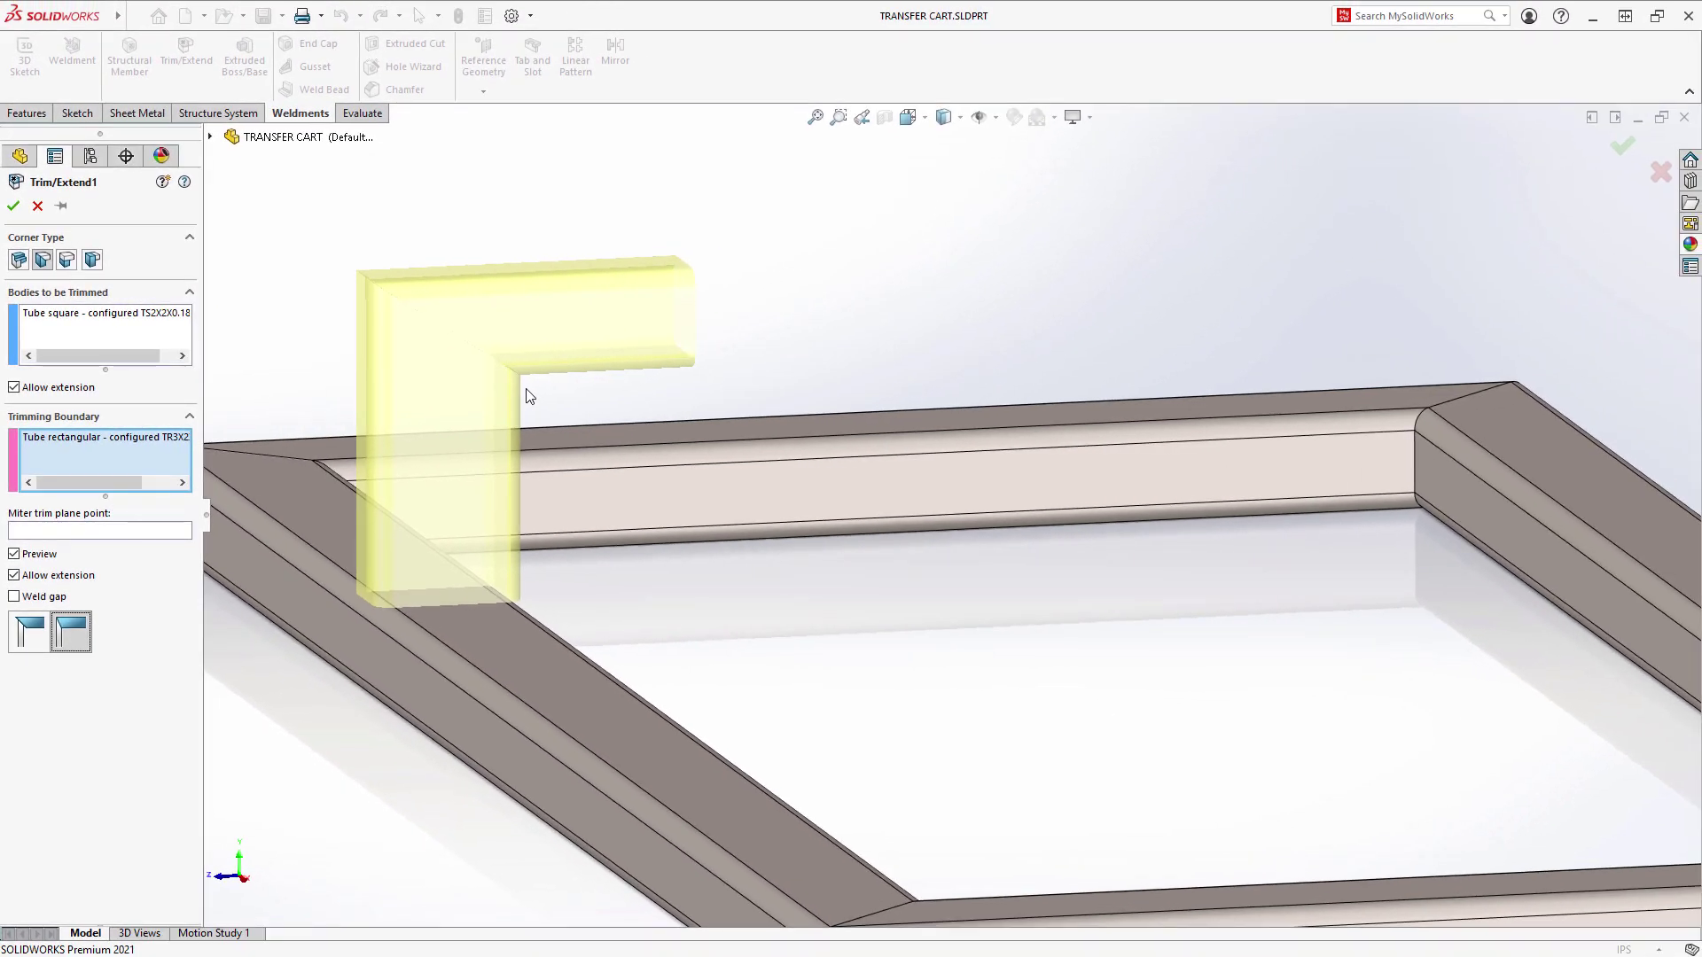
left_click(13, 208)
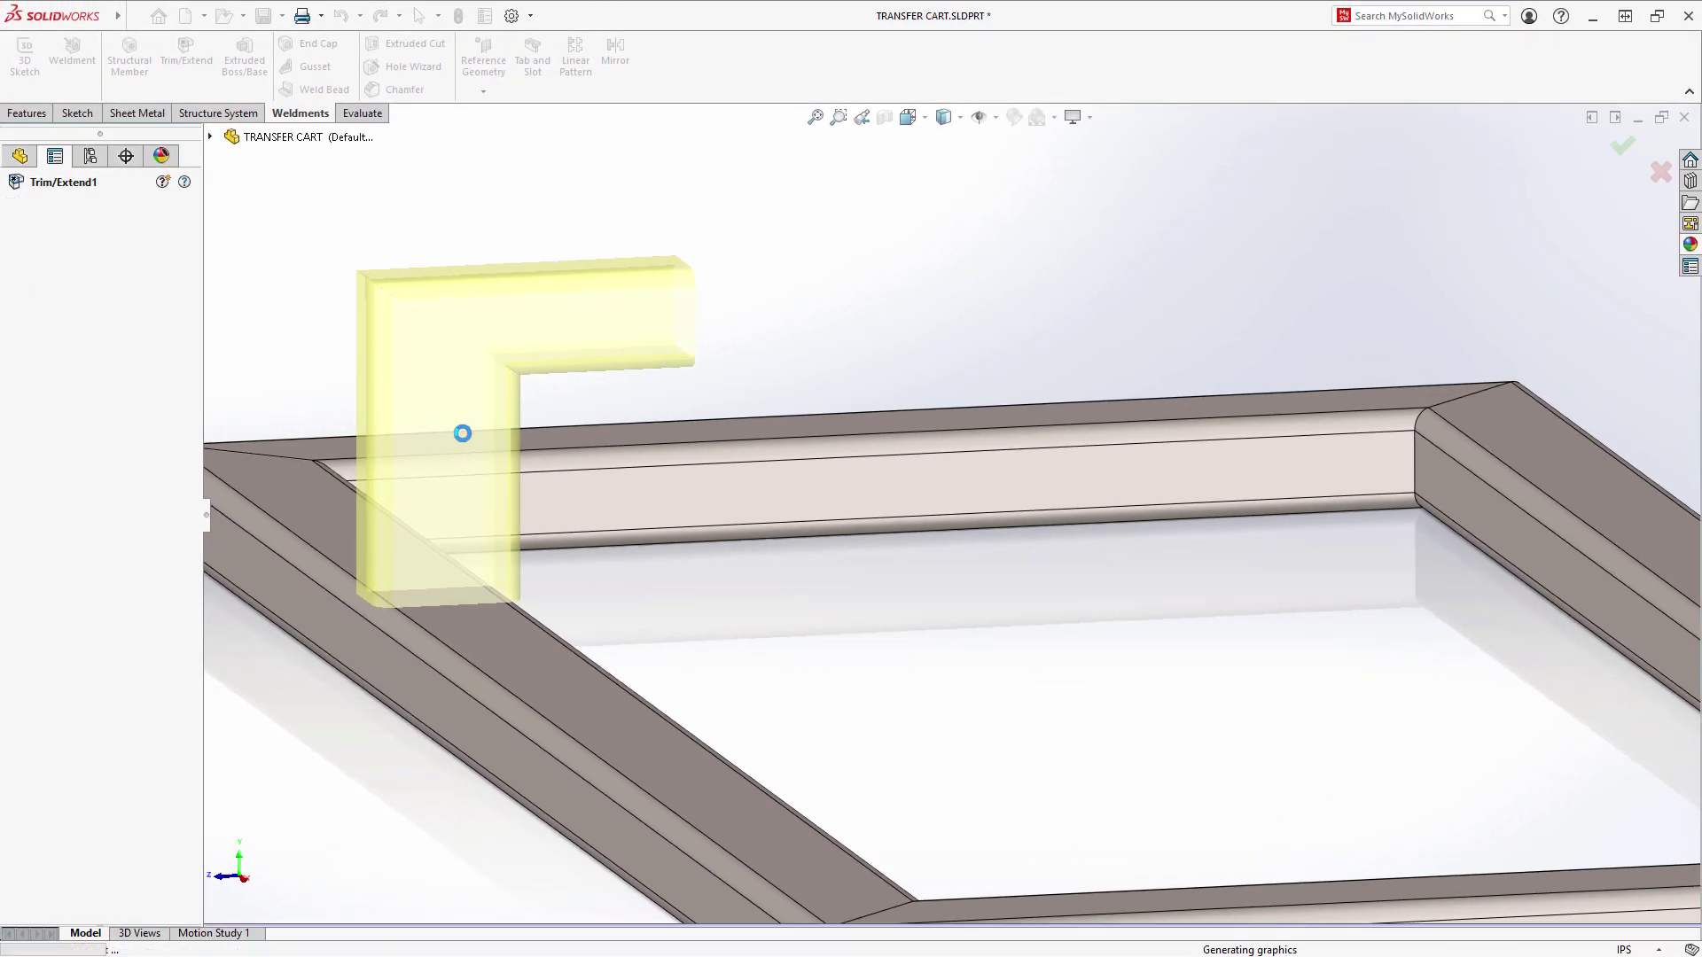
Preview green, pinkish-red and yellow swatches, then pick bright green RGB 45, 247, 0 from the spectrum.
scroll(481, 434, "up", 10)
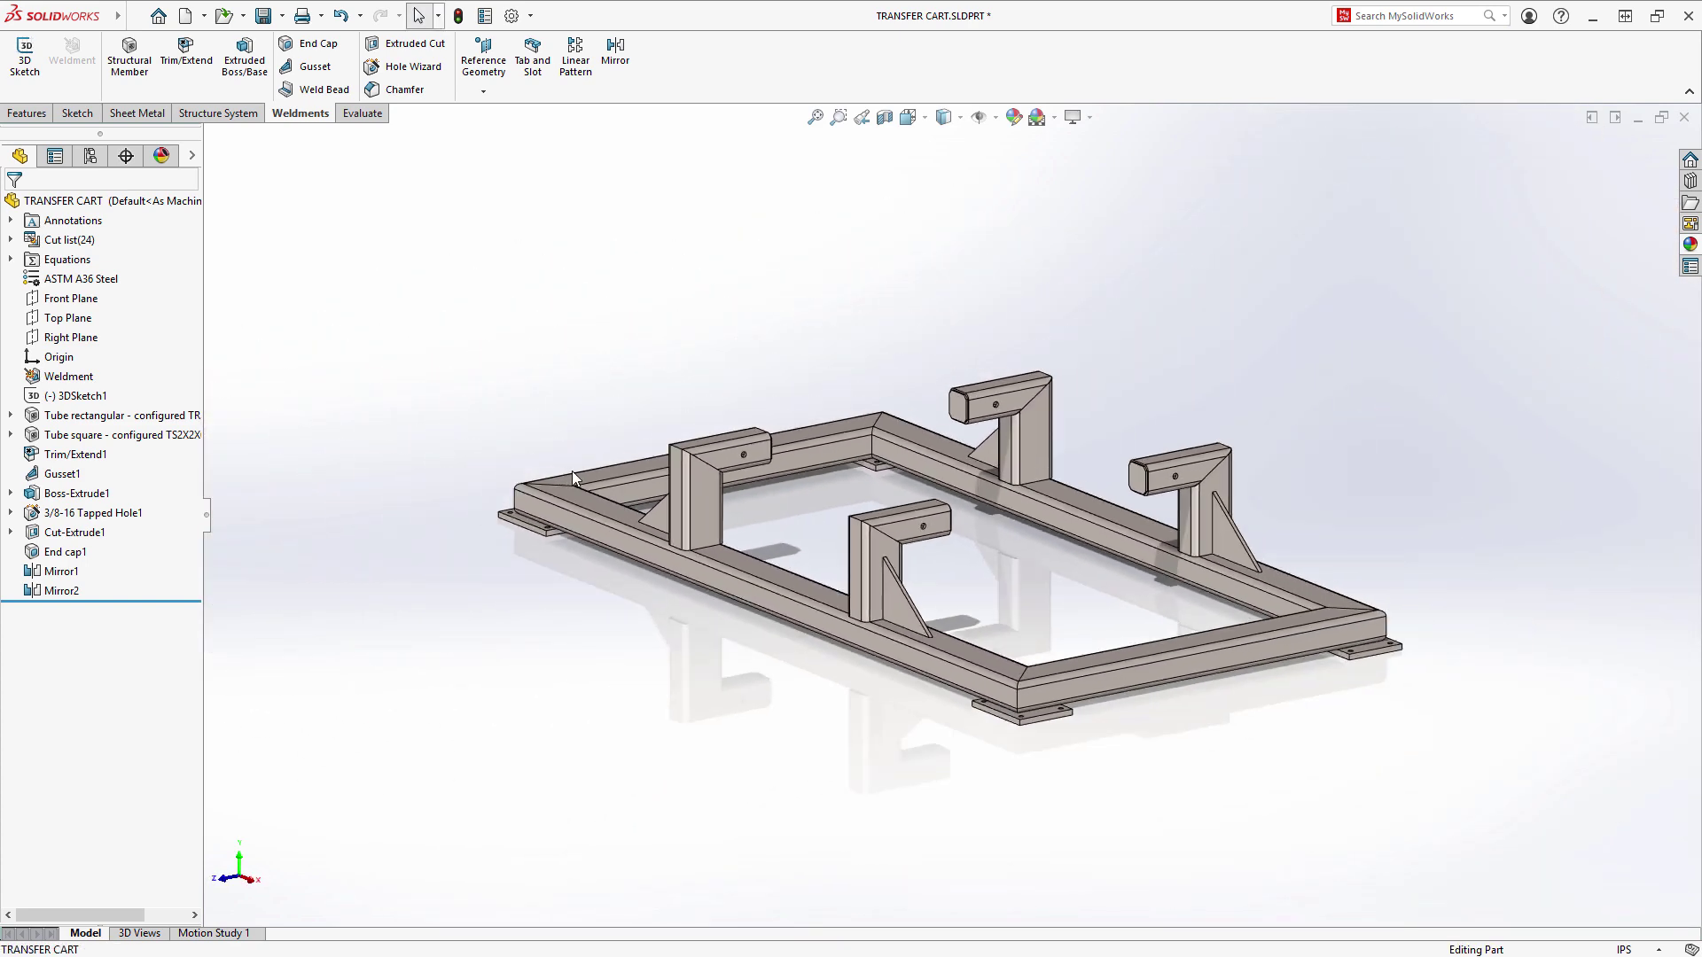
middle_click_drag(571, 471, 686, 541)
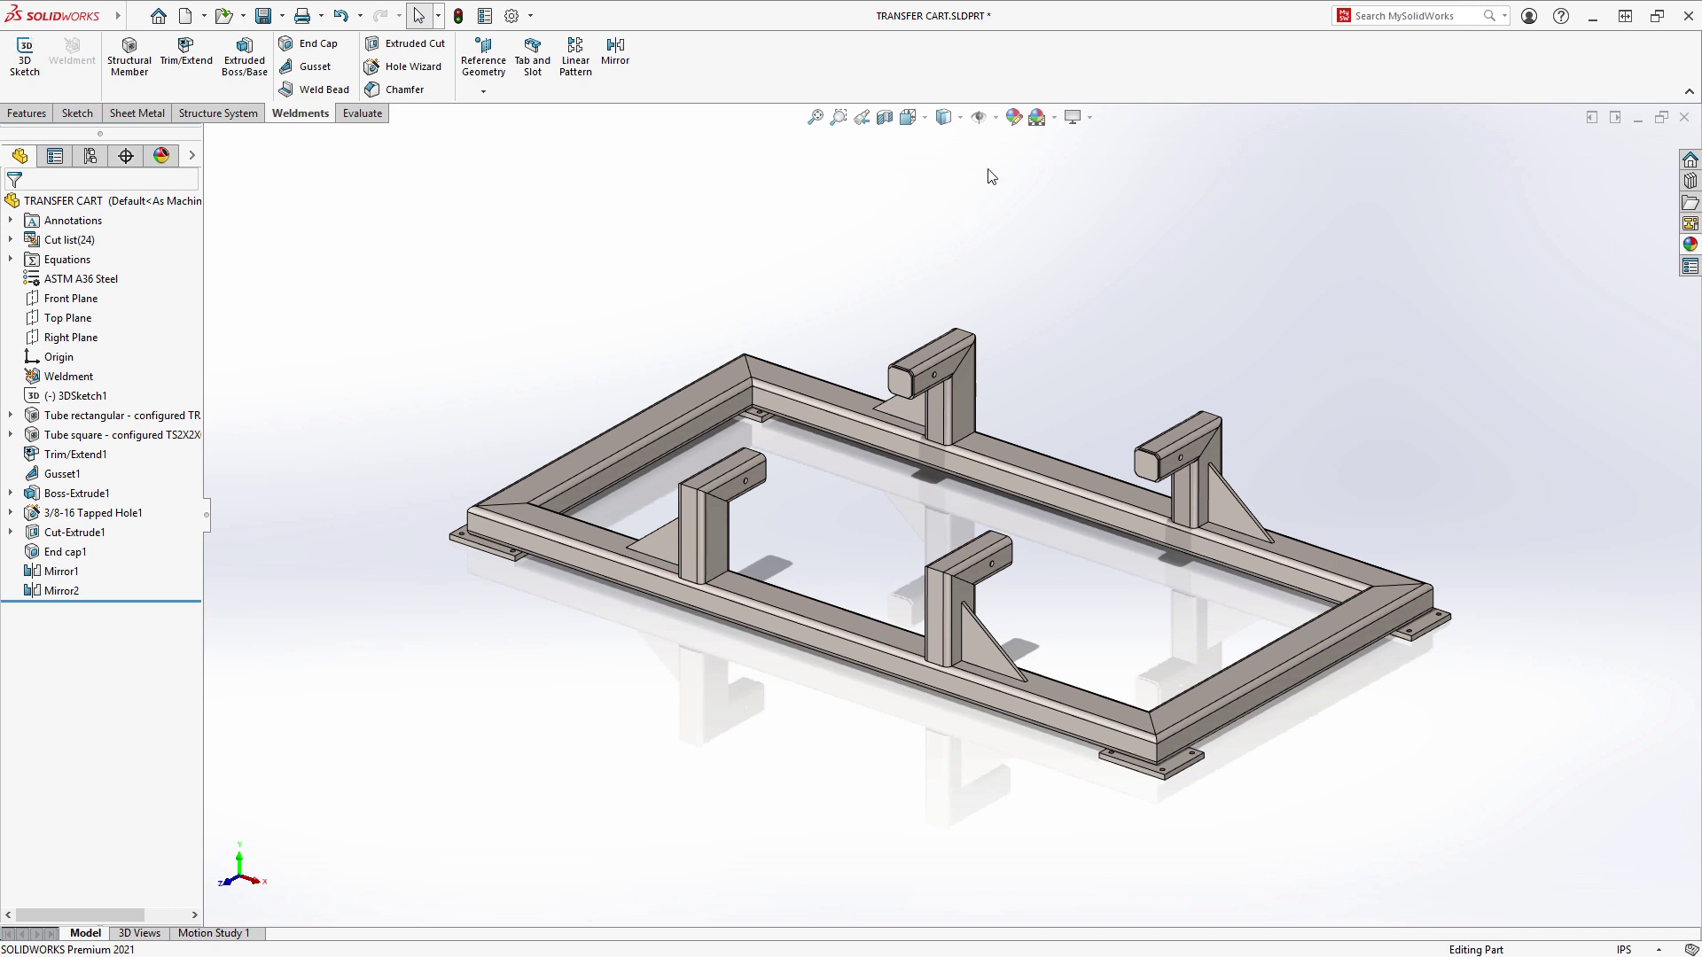
left_click(1014, 117)
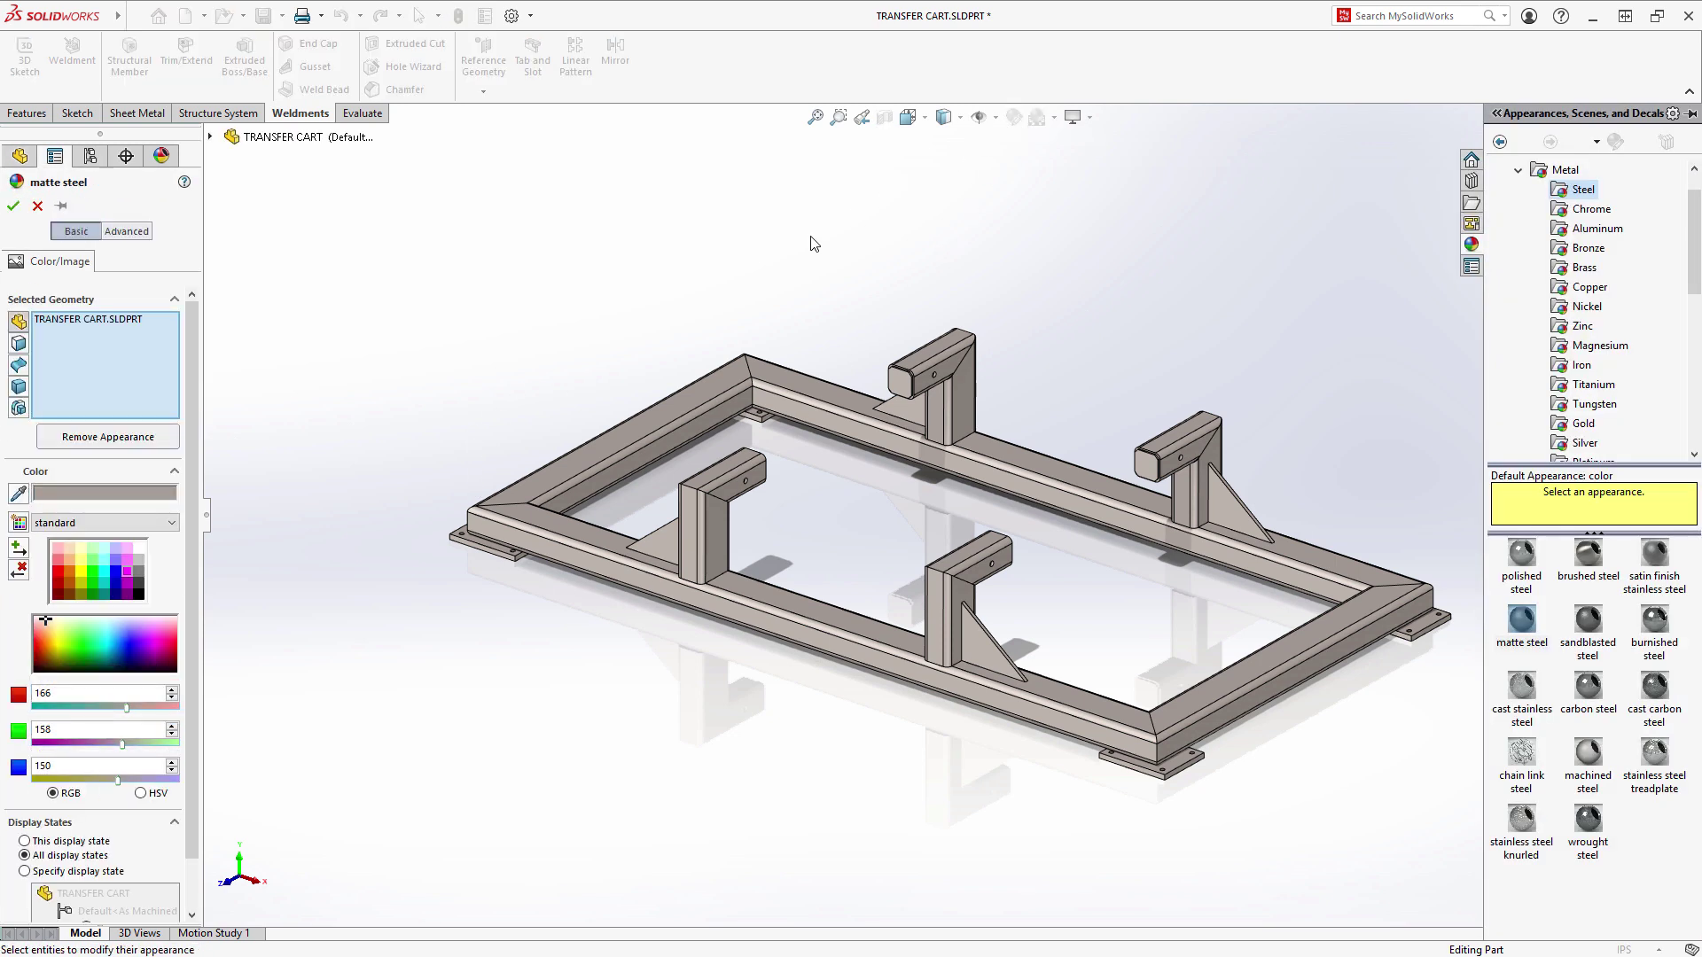
left_click(95, 577)
left_click(64, 566)
left_click(83, 582)
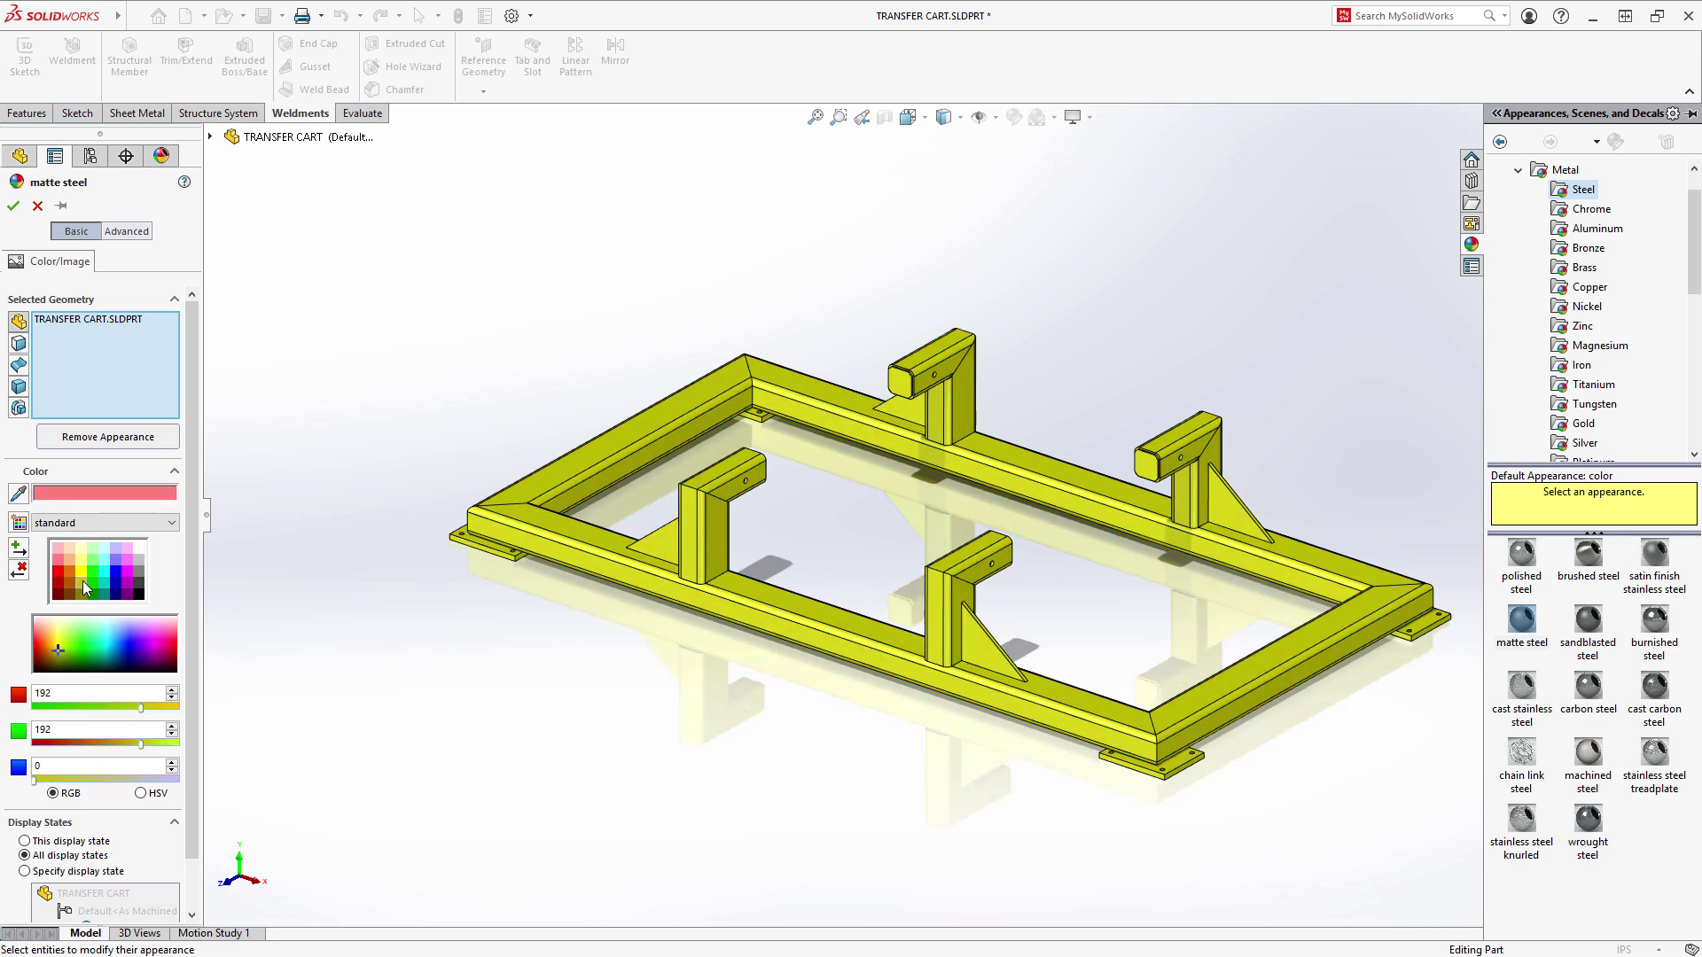
left_click_drag(113, 624, 78, 645)
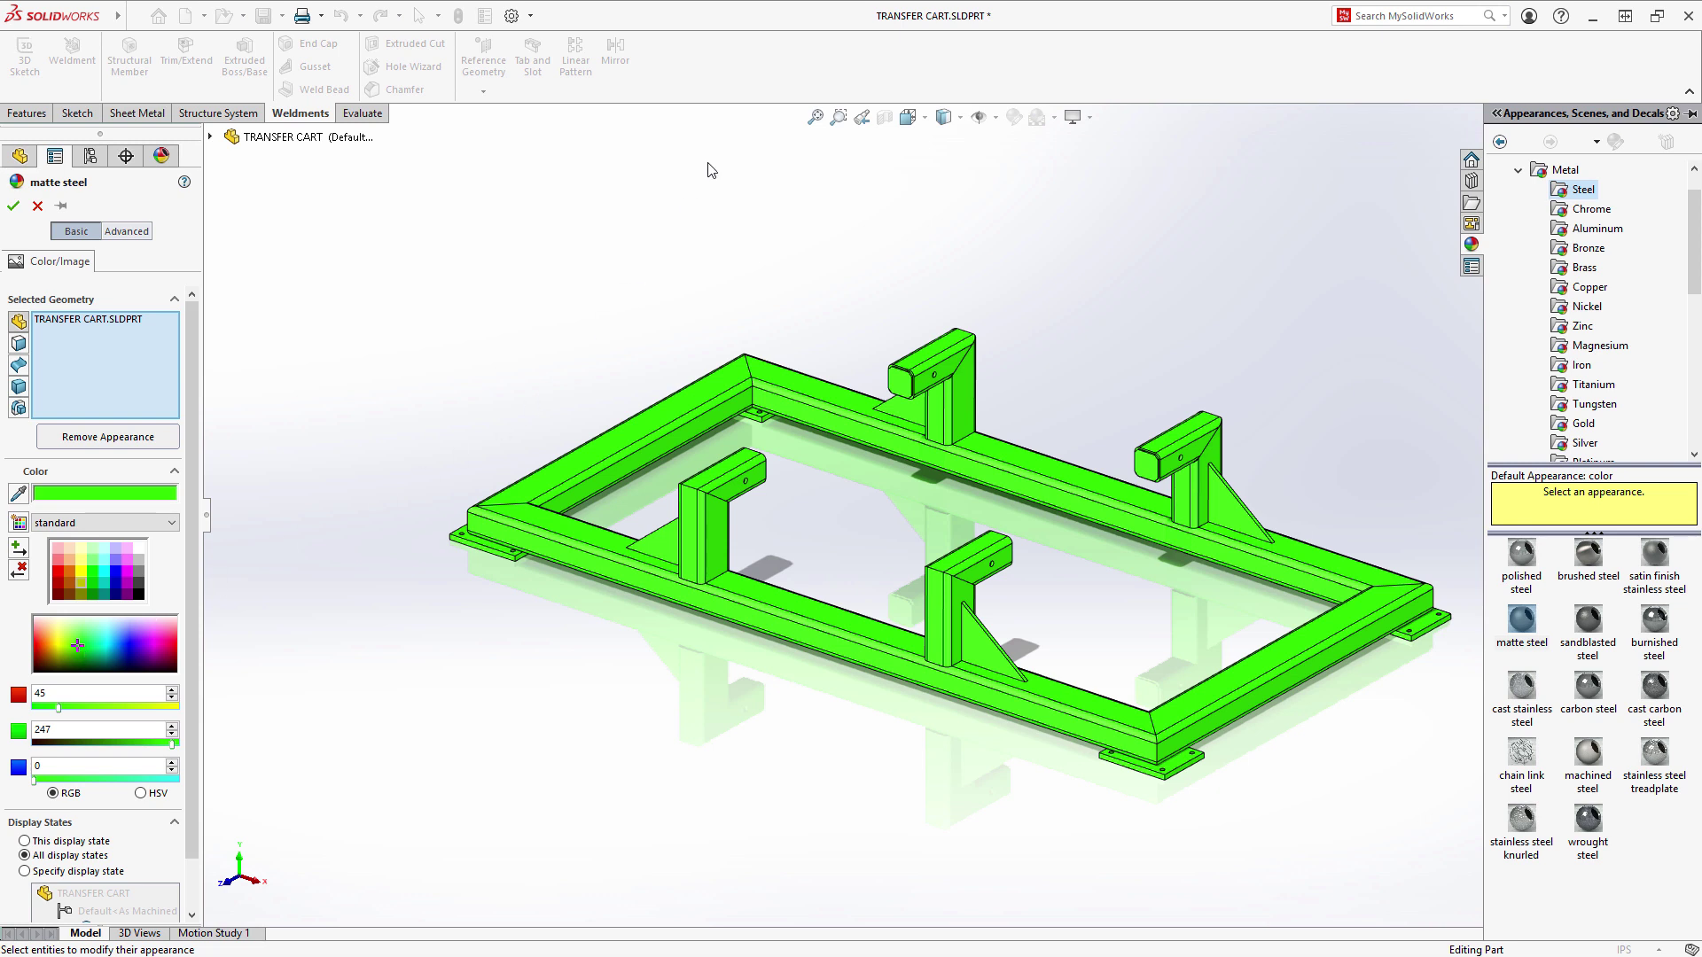
Sample the Square Robot website's blue header with the eyedropper and apply it to the cart.
double_click(732, 13)
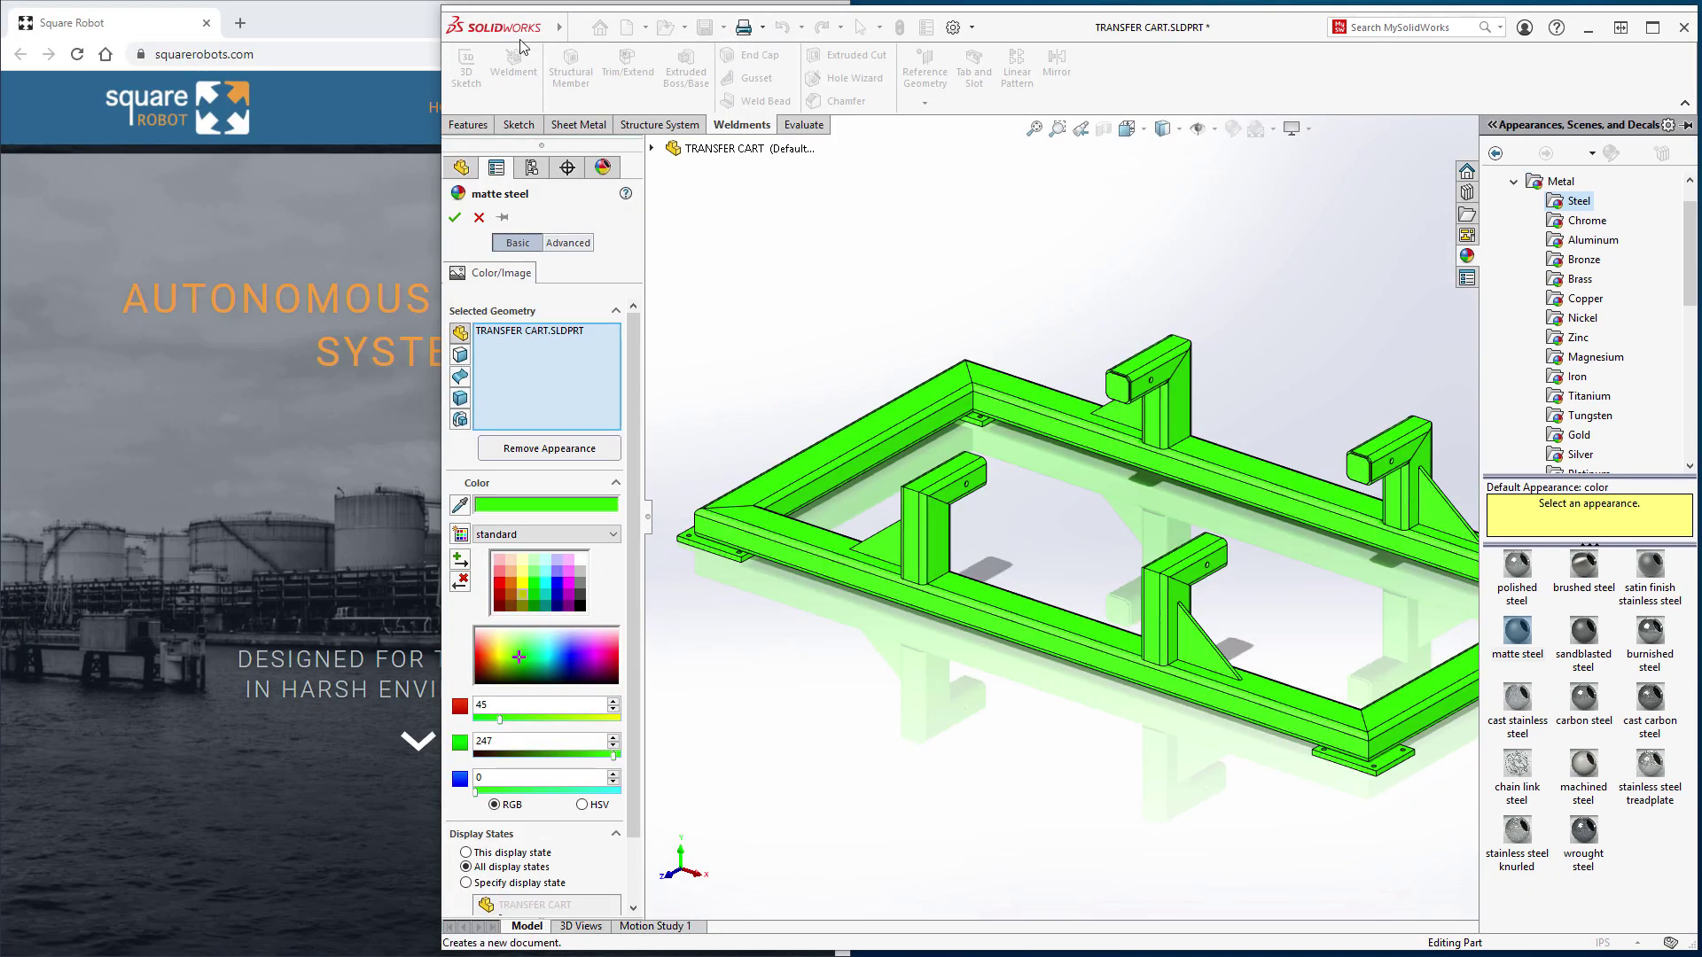
left_click(390, 32)
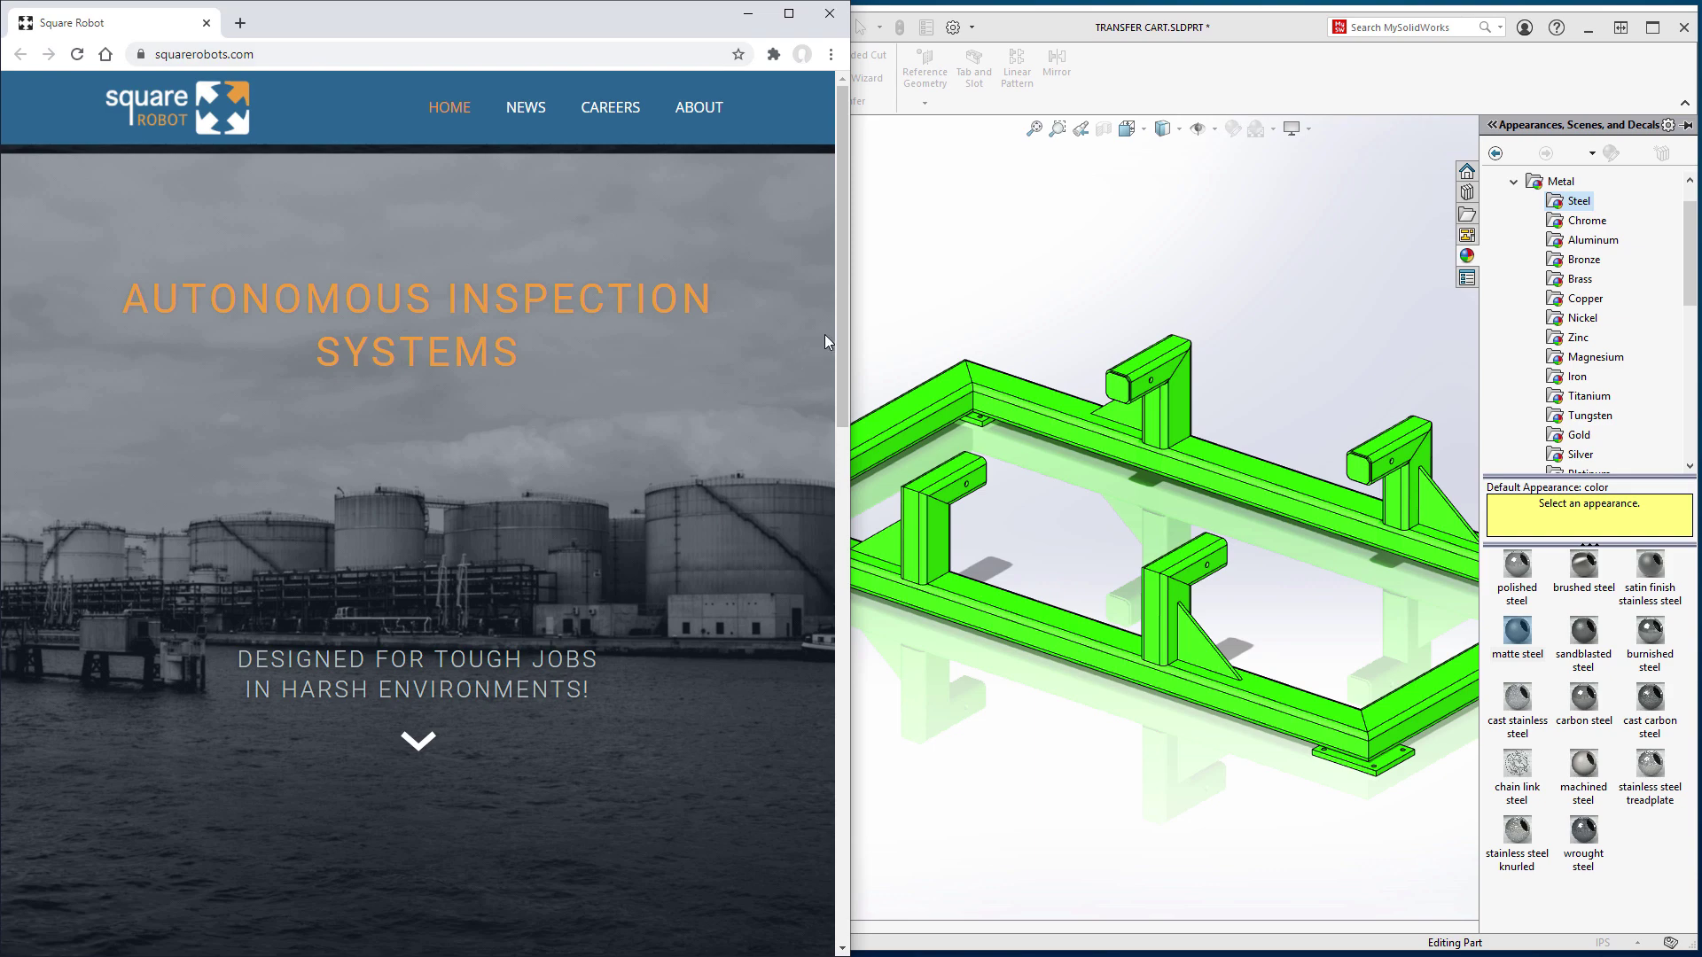
left_click_drag(842, 321, 827, 275)
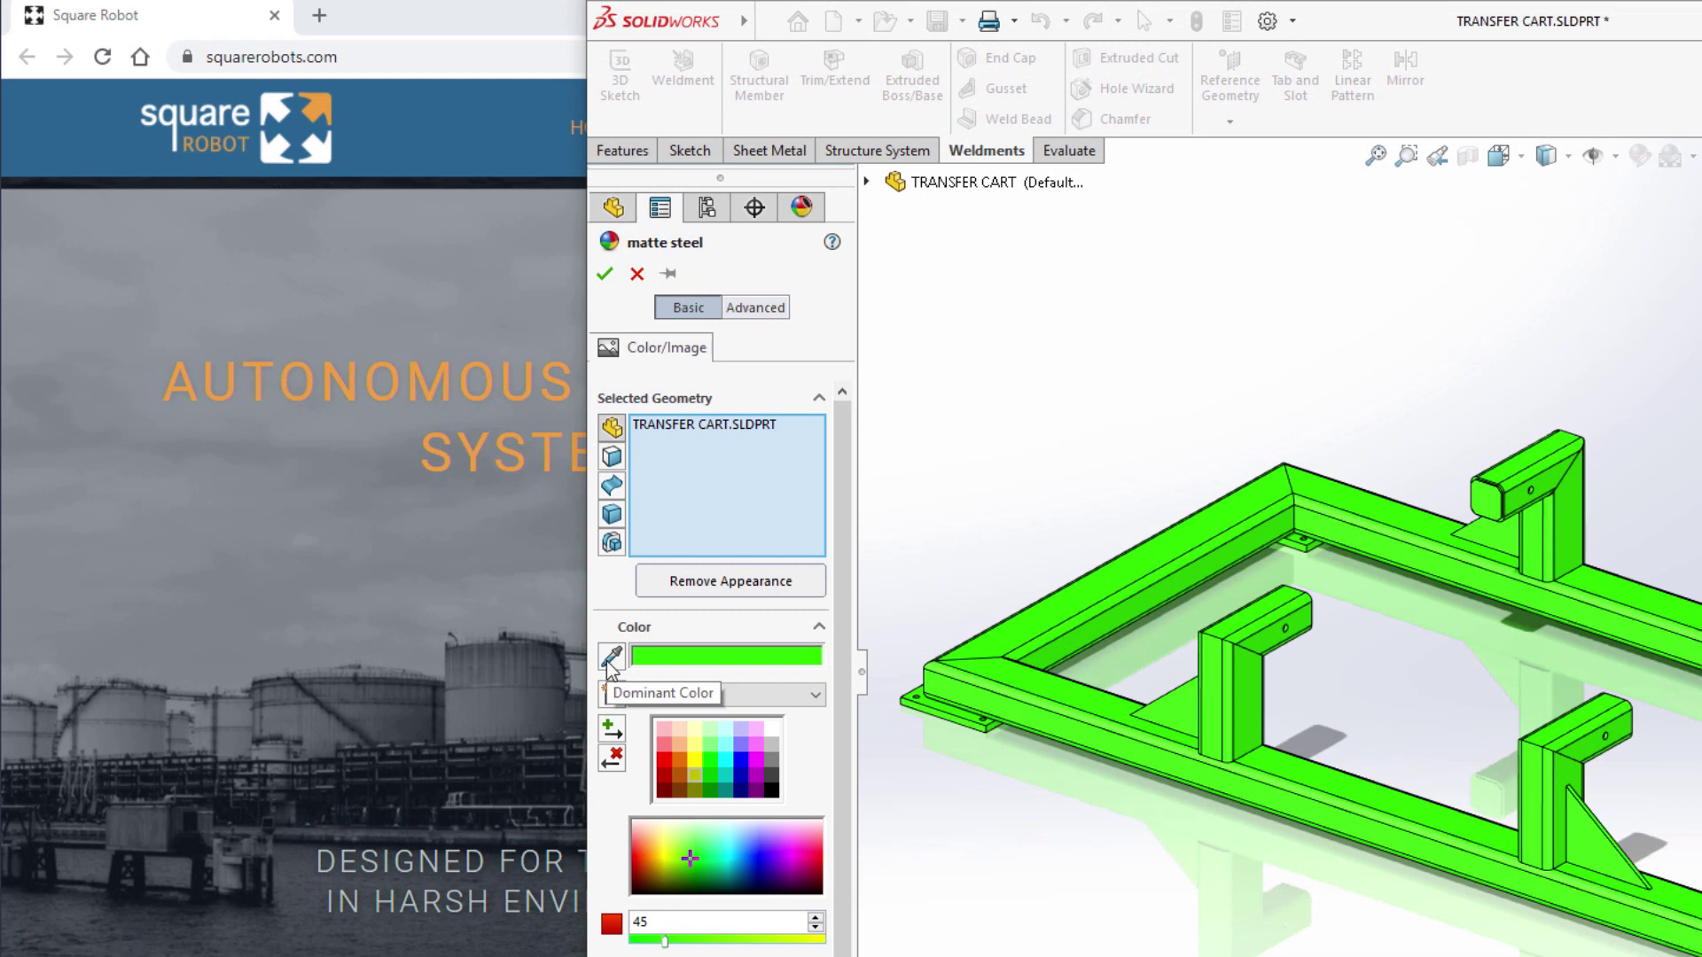
left_click(610, 658)
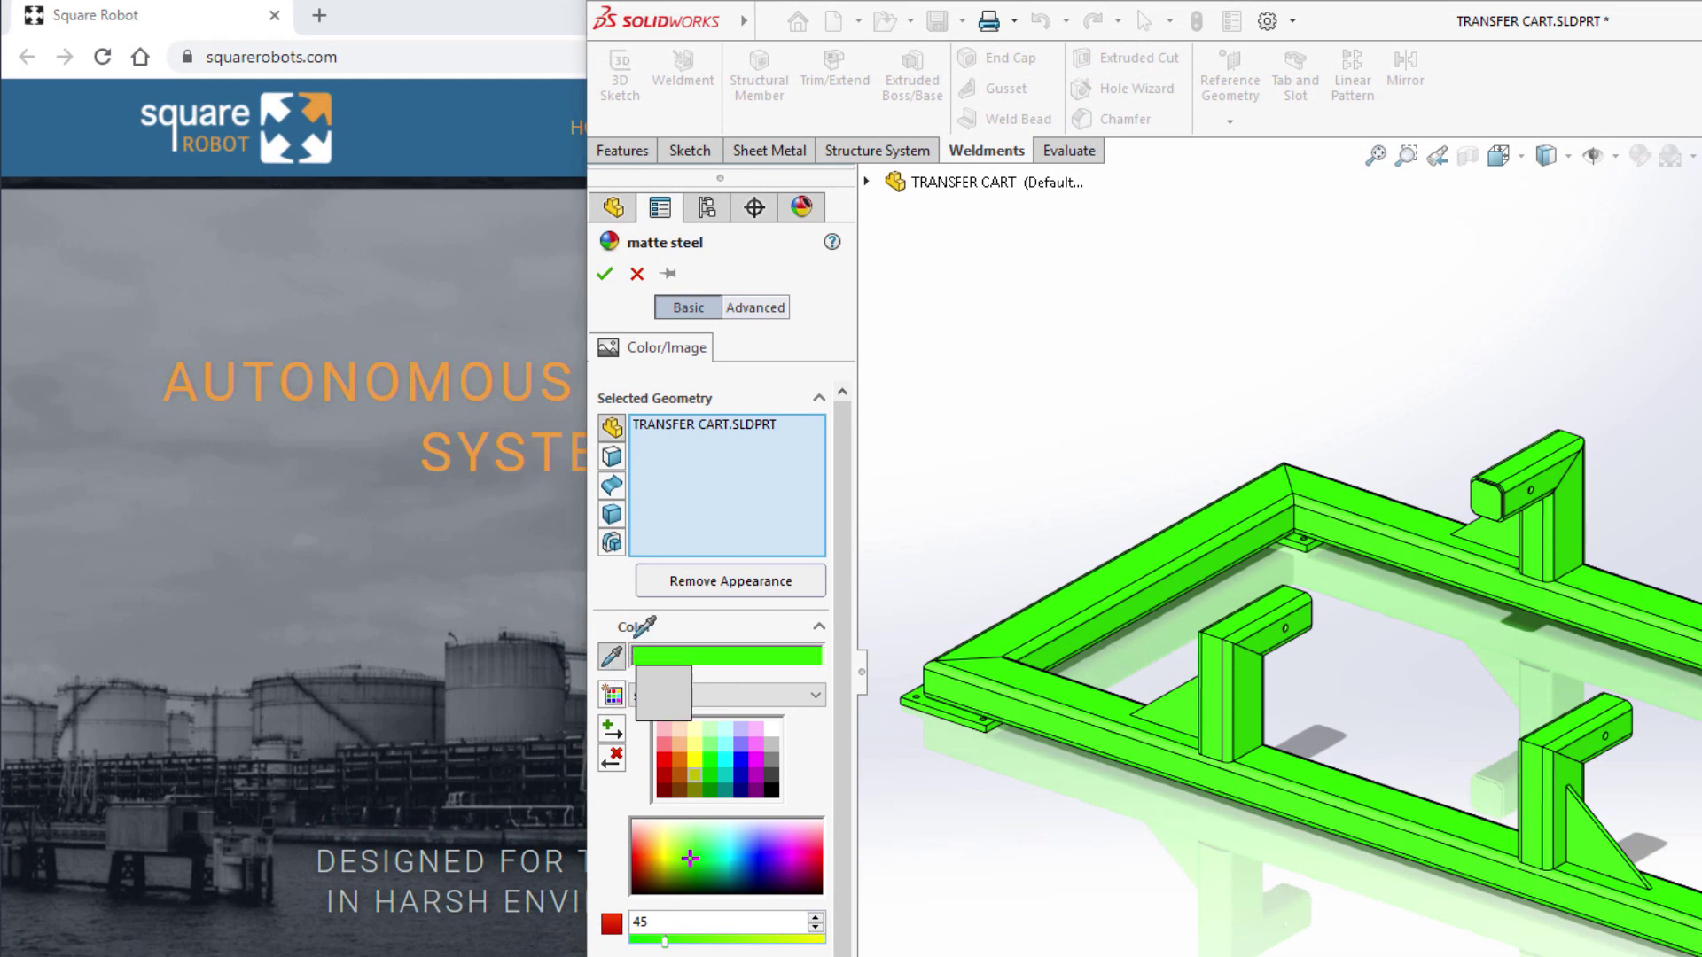
left_click(436, 153)
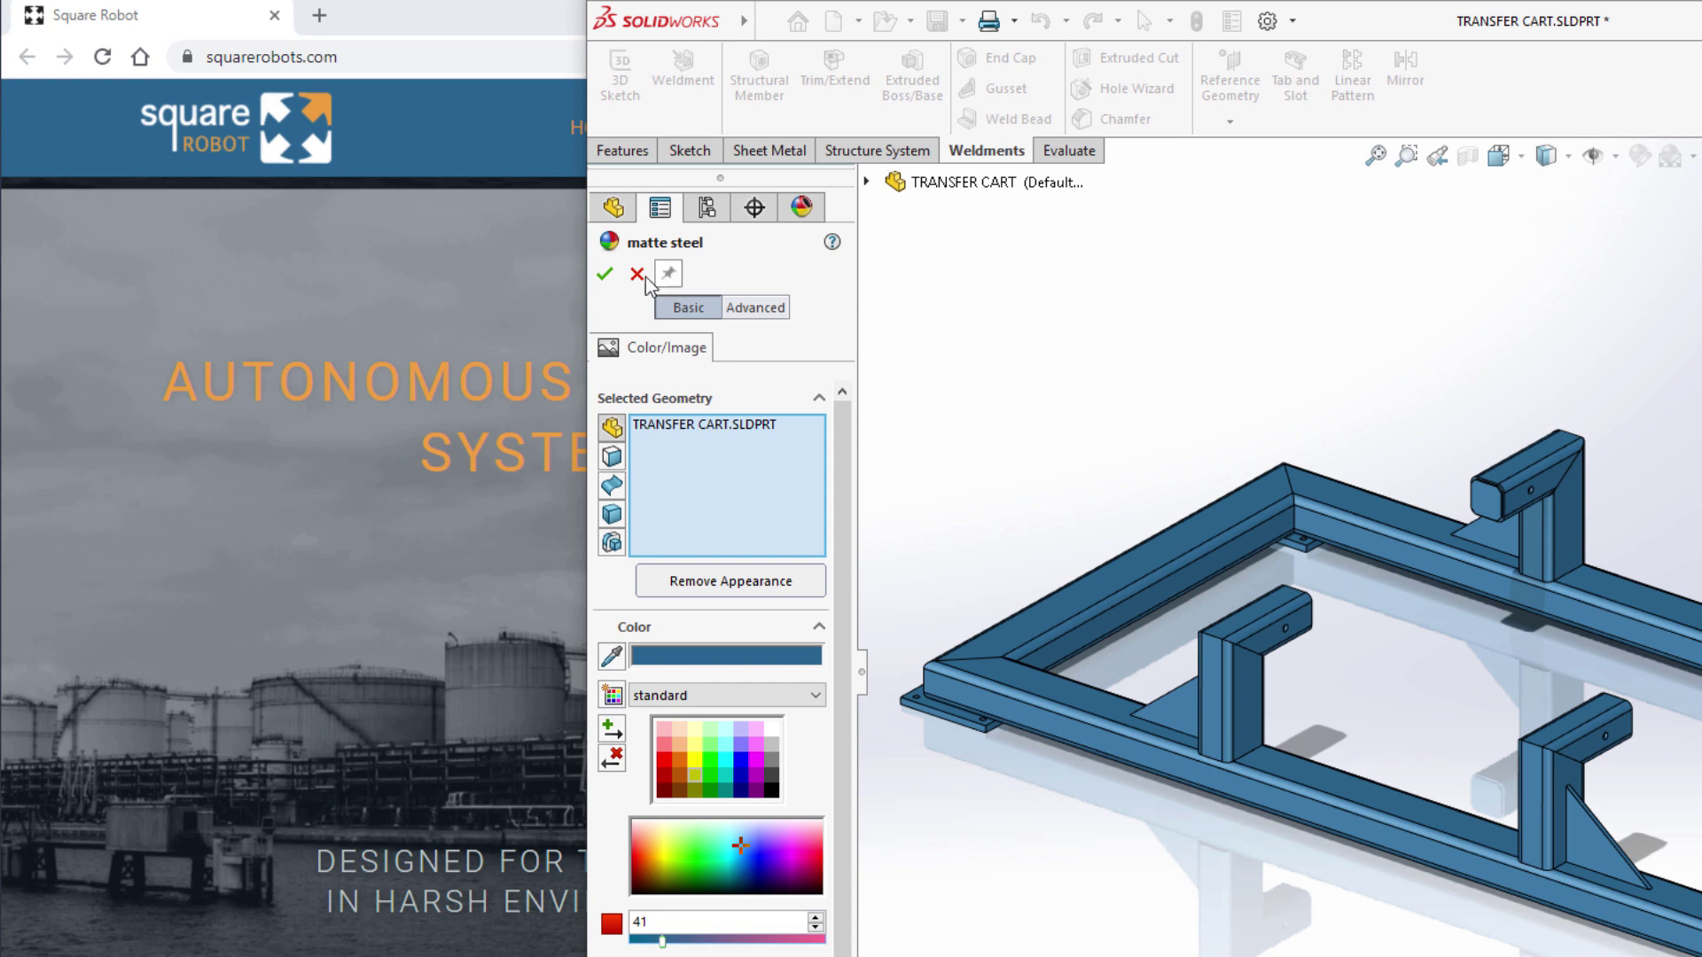
left_click(605, 274)
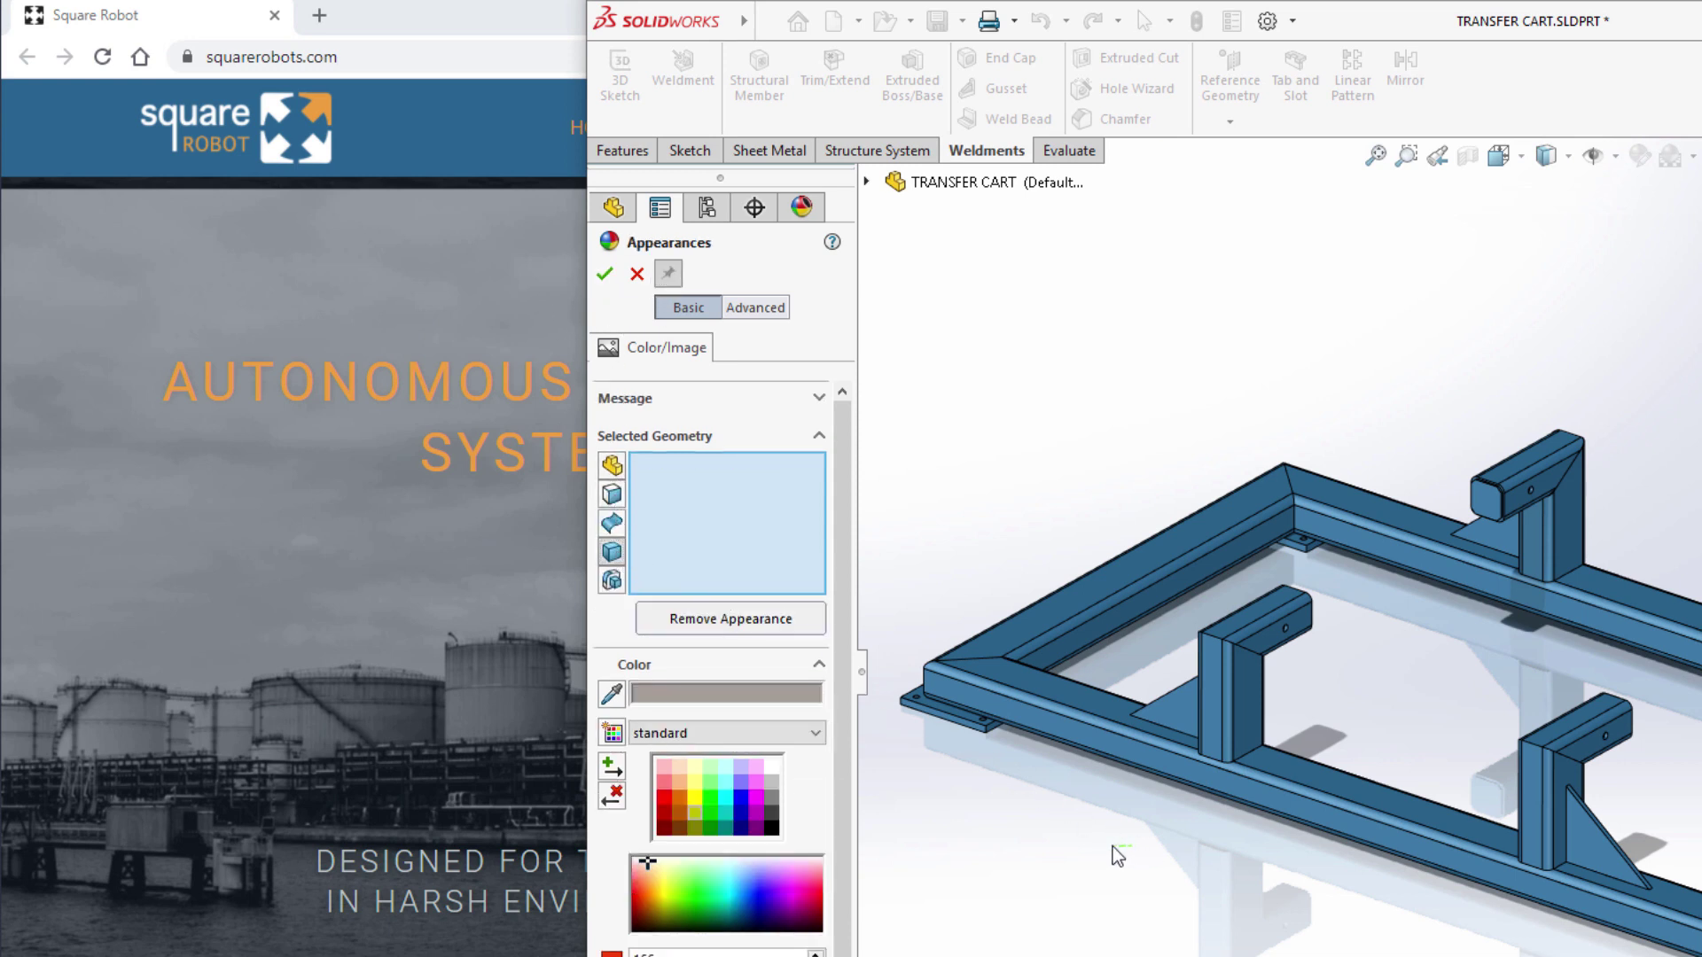
Apply the orange sampled from the website logo to the upright bracket and gusset.
left_click_drag(1131, 846, 1343, 571)
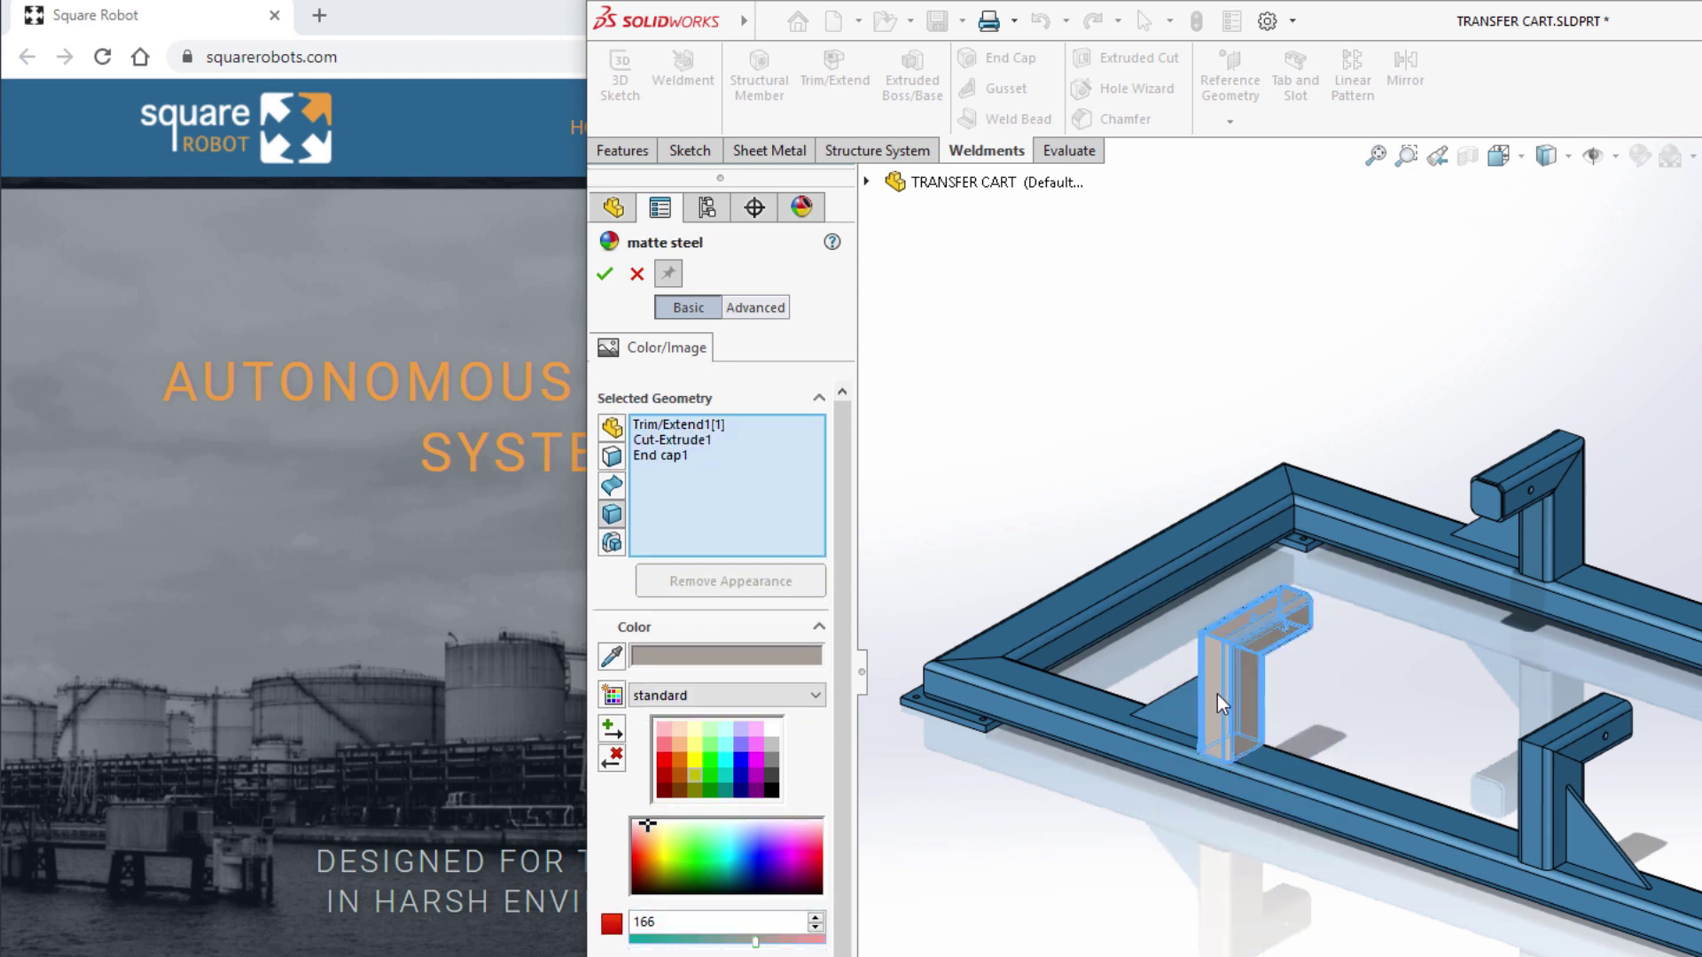
left_click(612, 656)
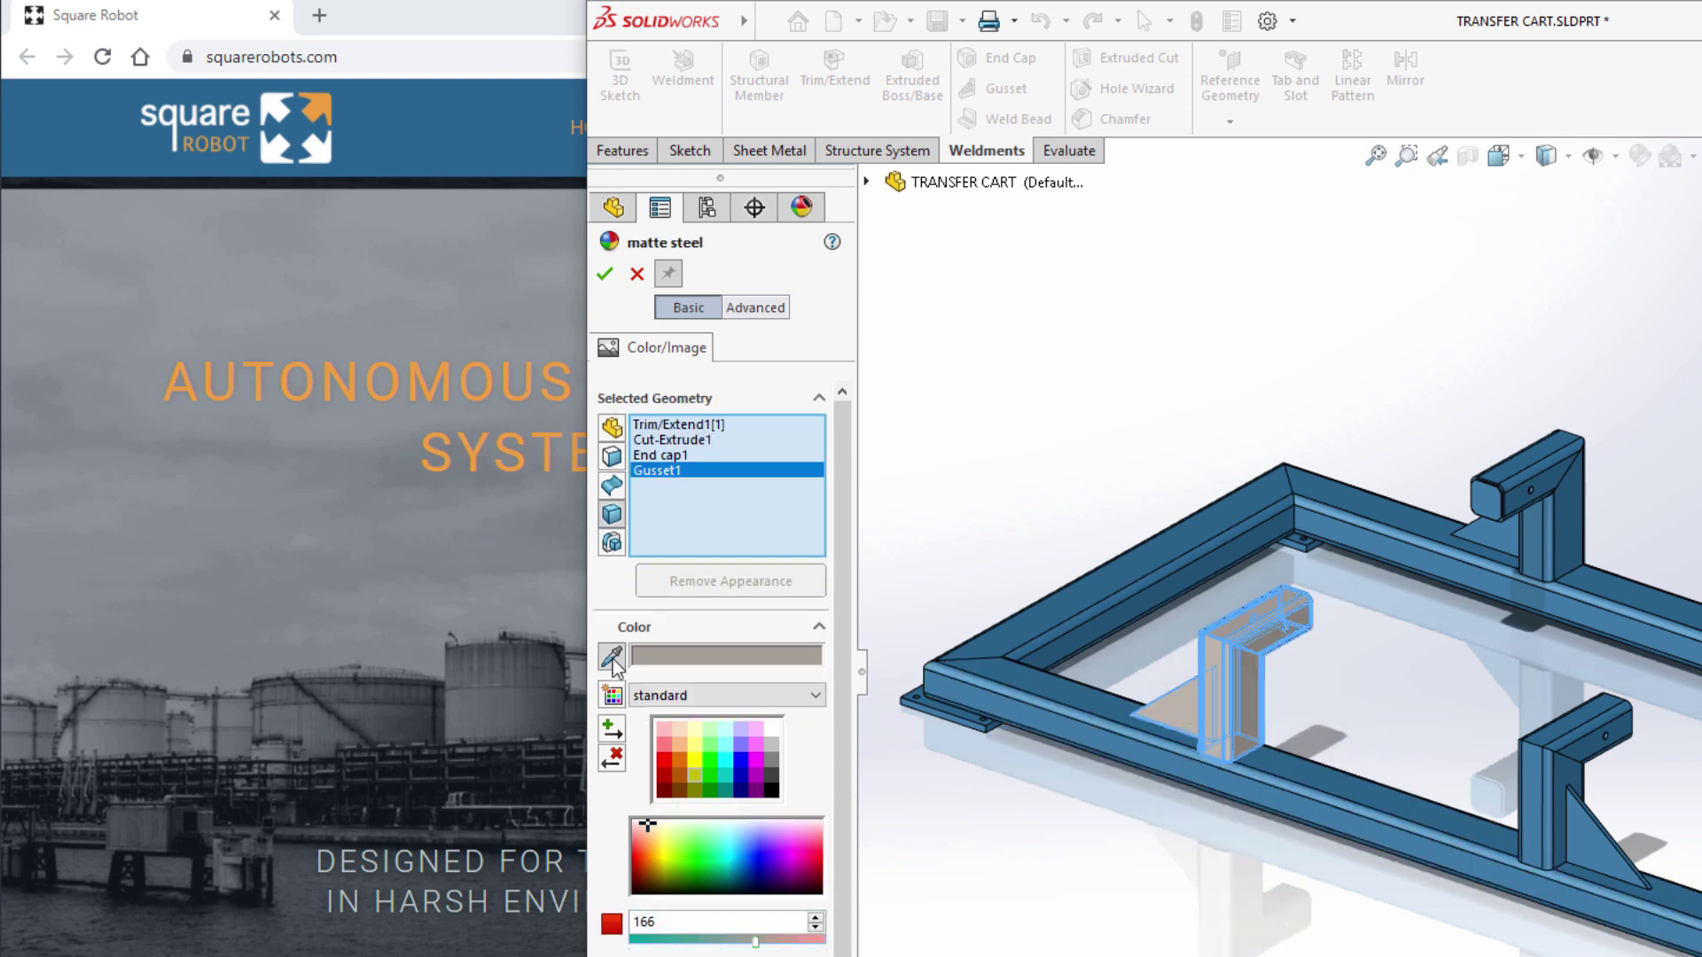
left_click(312, 111)
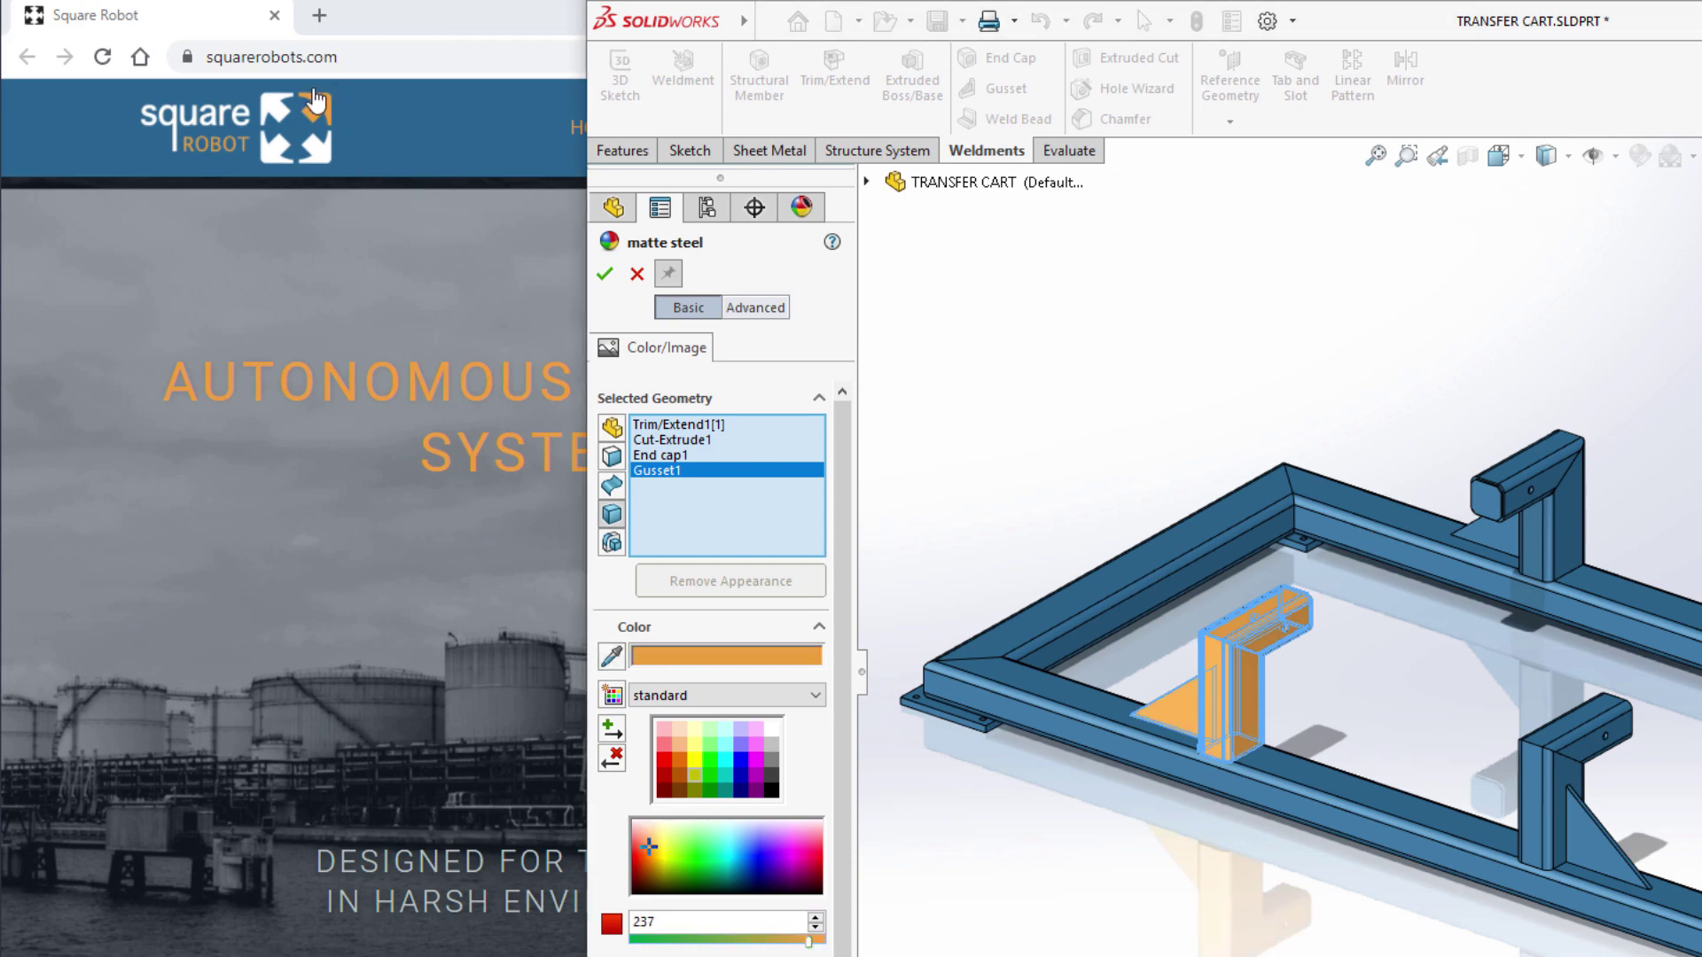
left_click(606, 277)
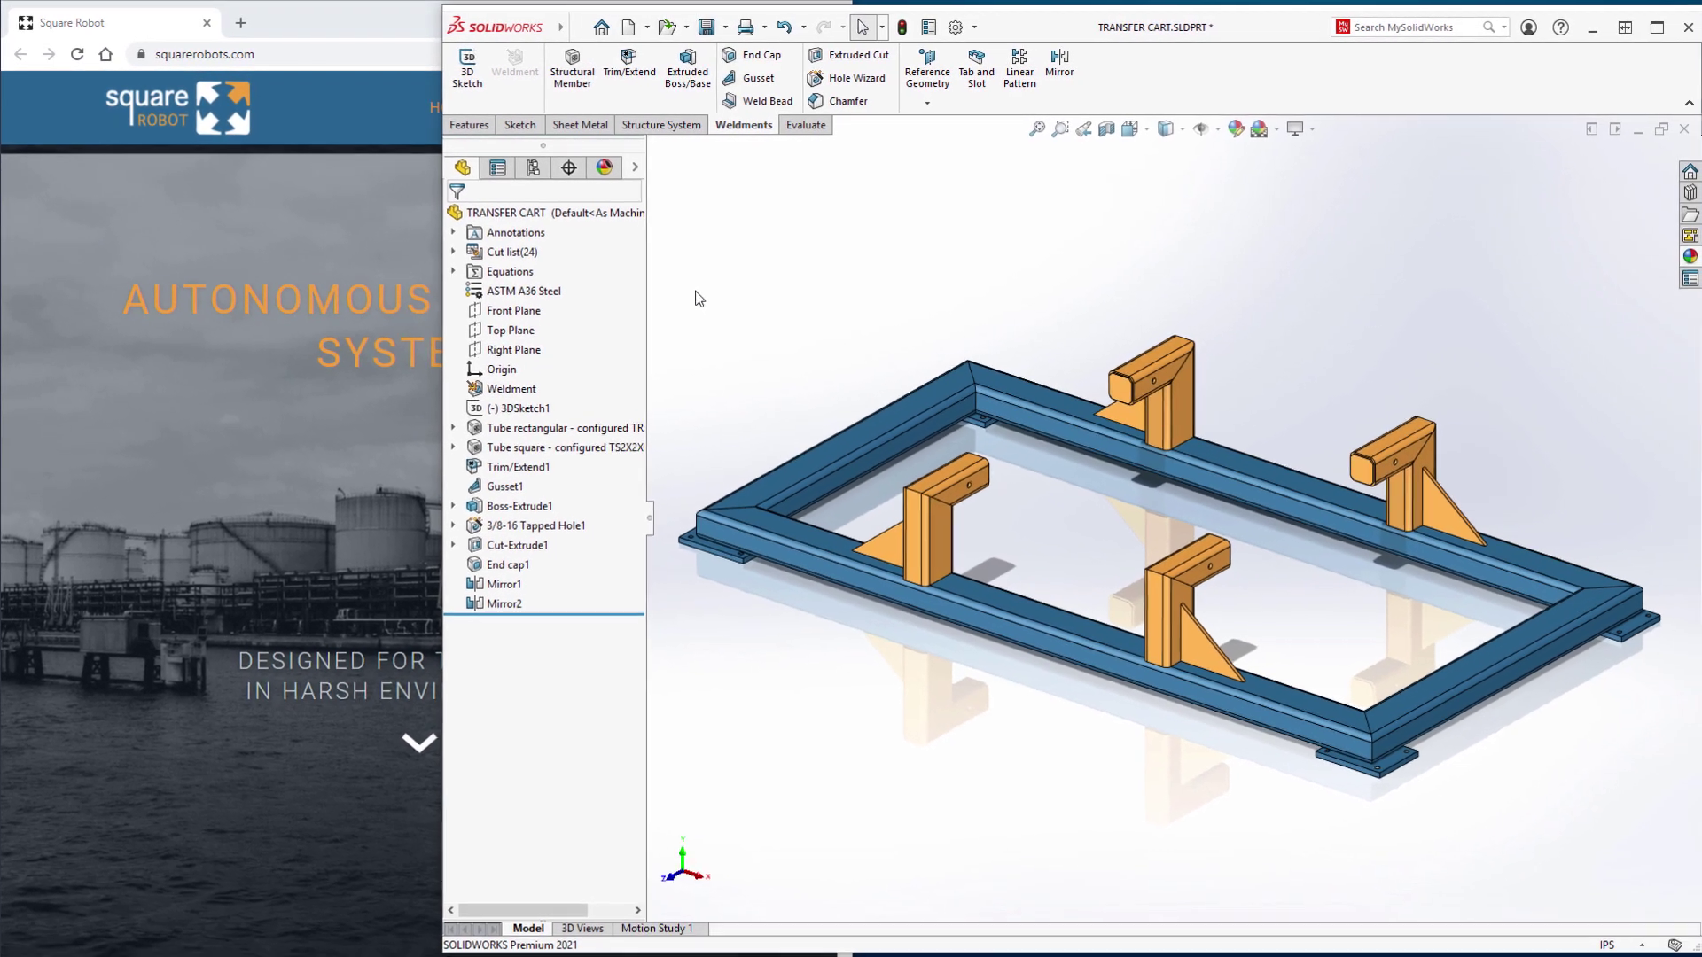
mouse_move(1073, 517)
middle_mouse_down()
mouse_move(1311, 482)
mouse_move(1113, 471)
mouse_move(1055, 506)
middle_mouse_up()
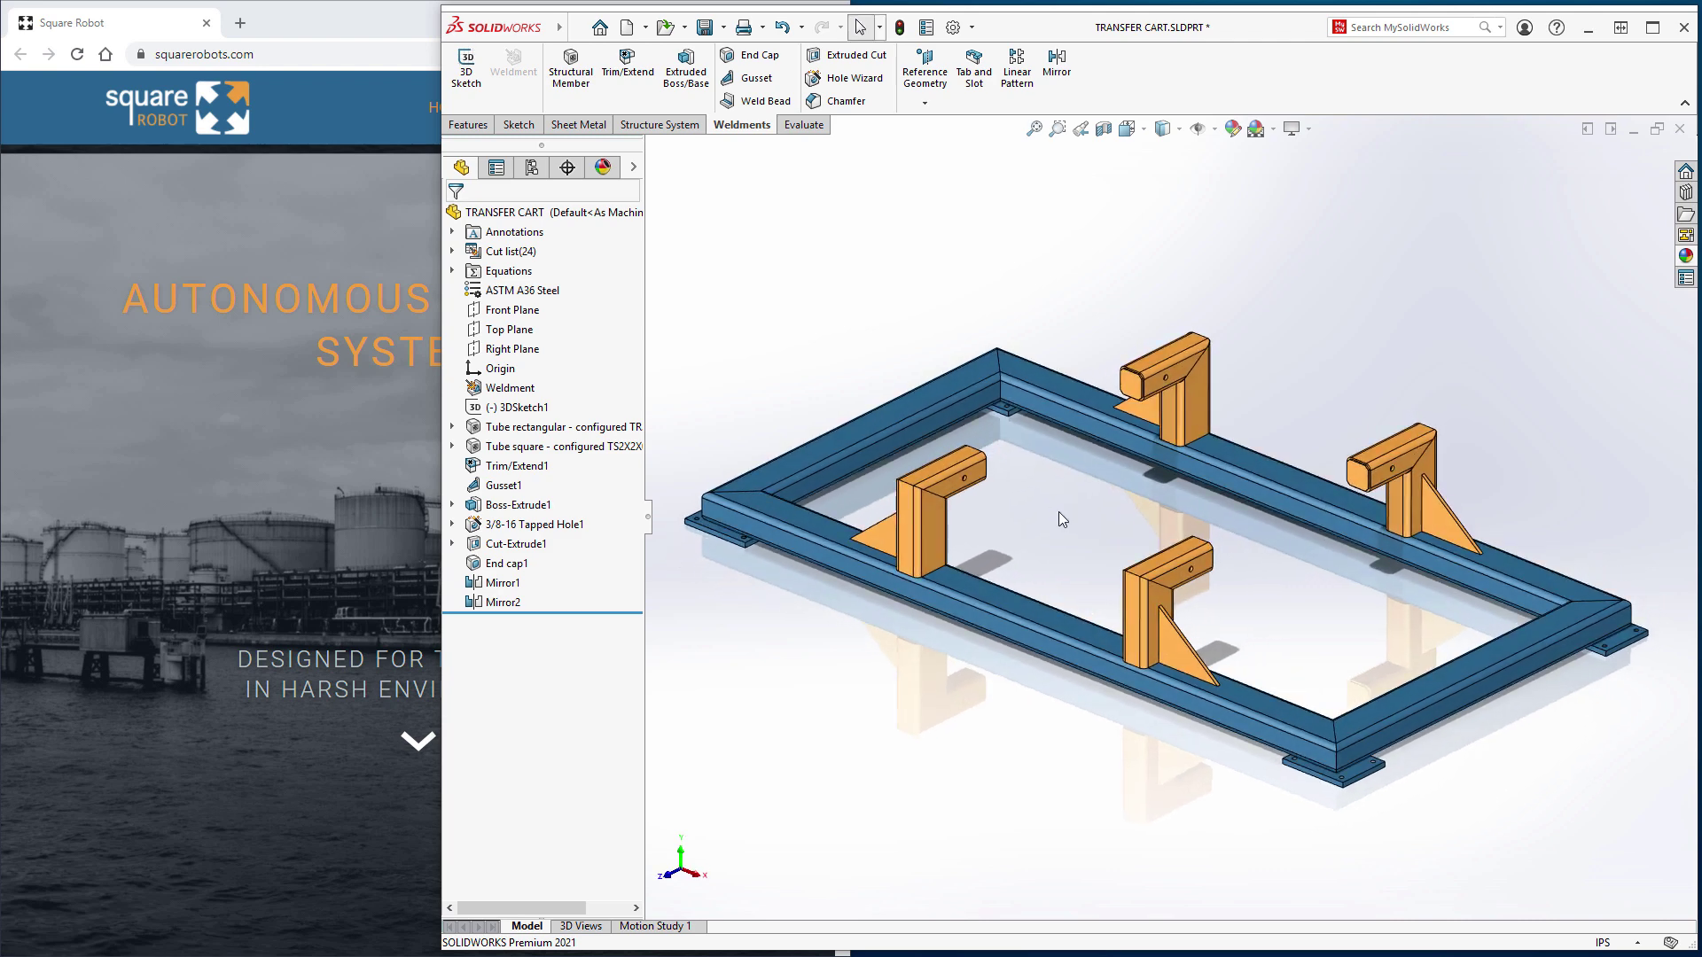
double_click(1093, 24)
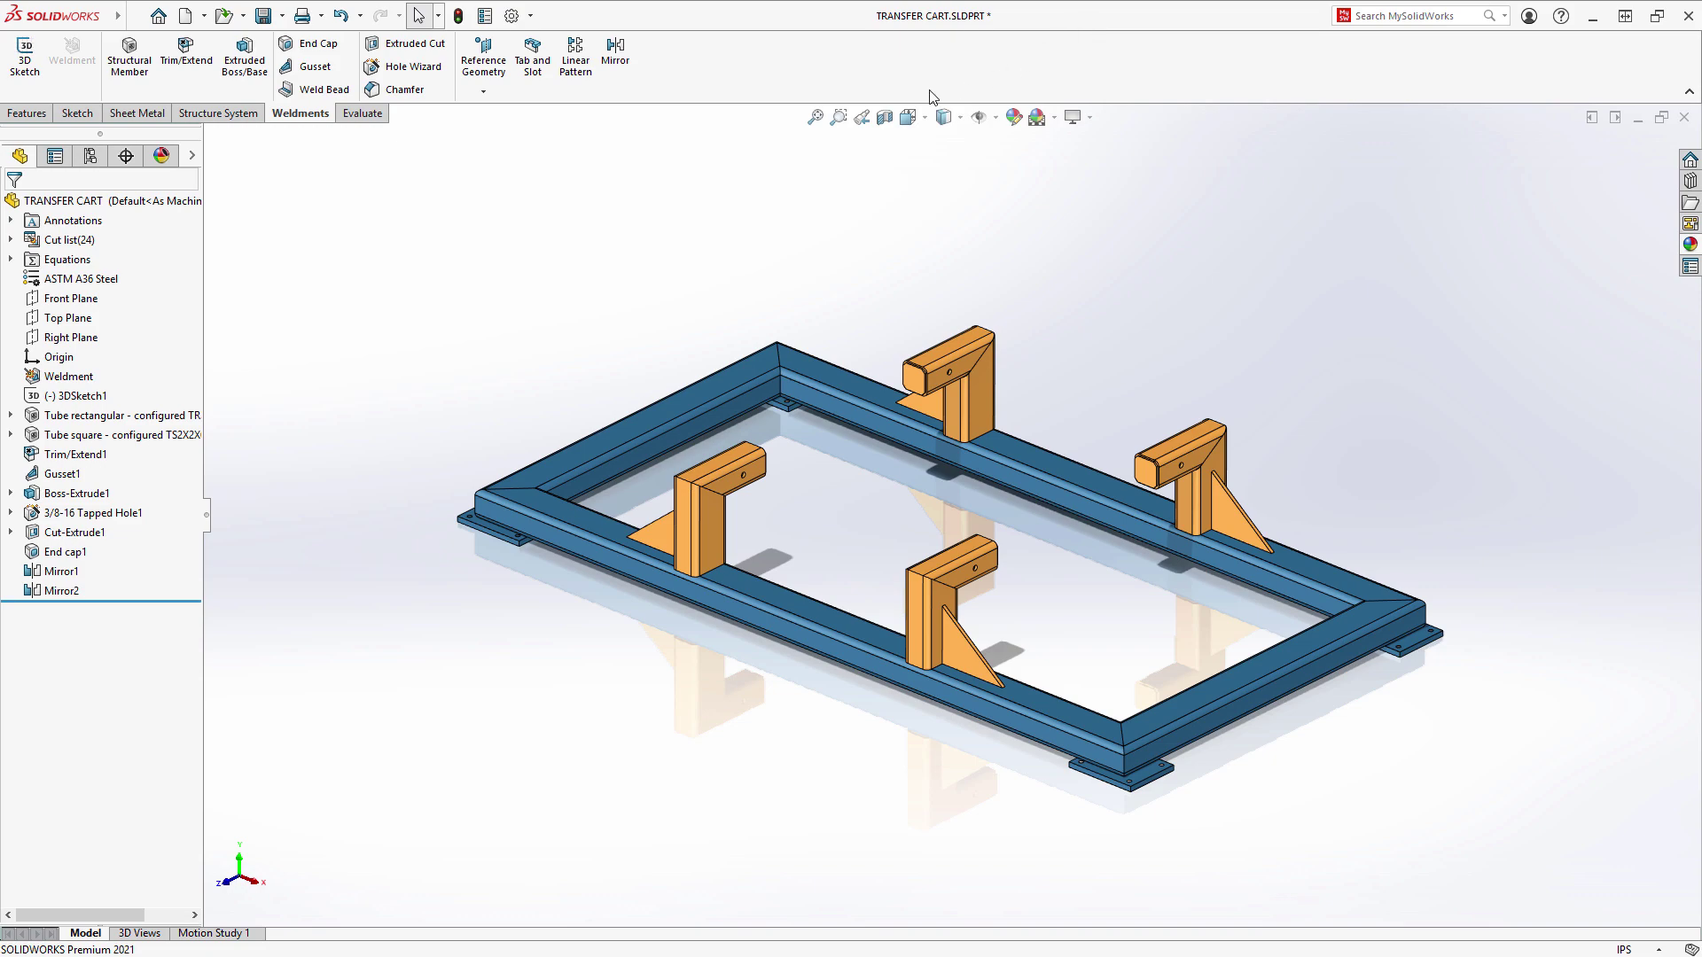
Add a Cost Estimate property of type Equation in the part's file properties.
left_click(485, 16)
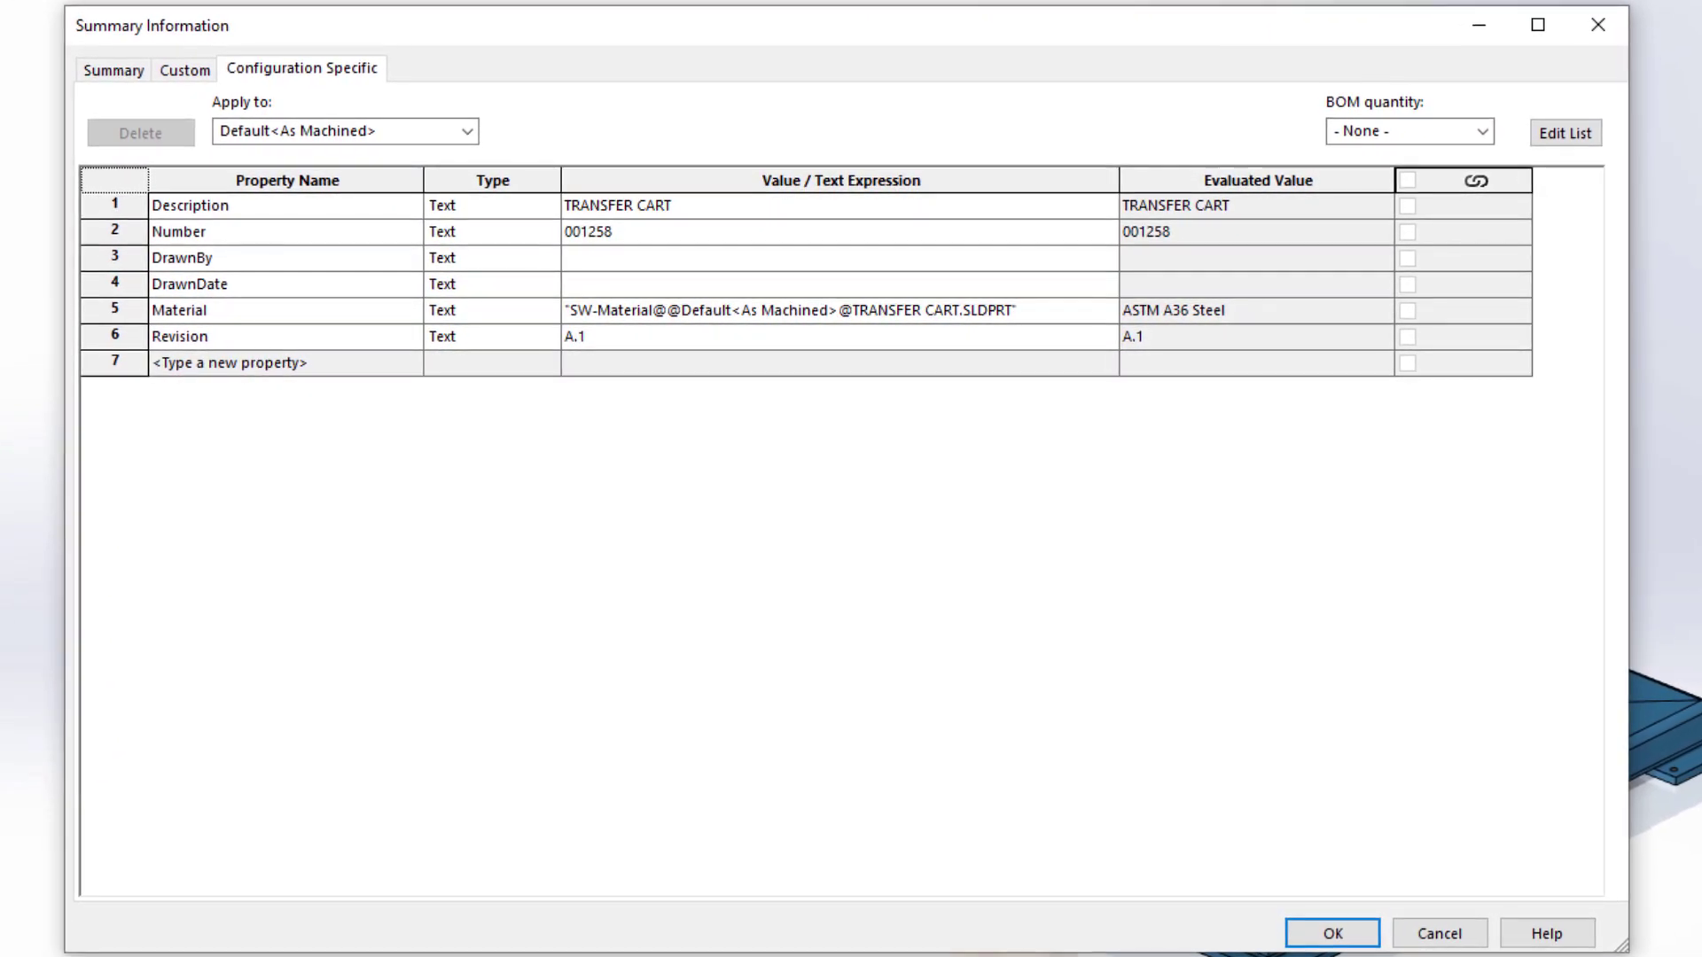
left_click(360, 364)
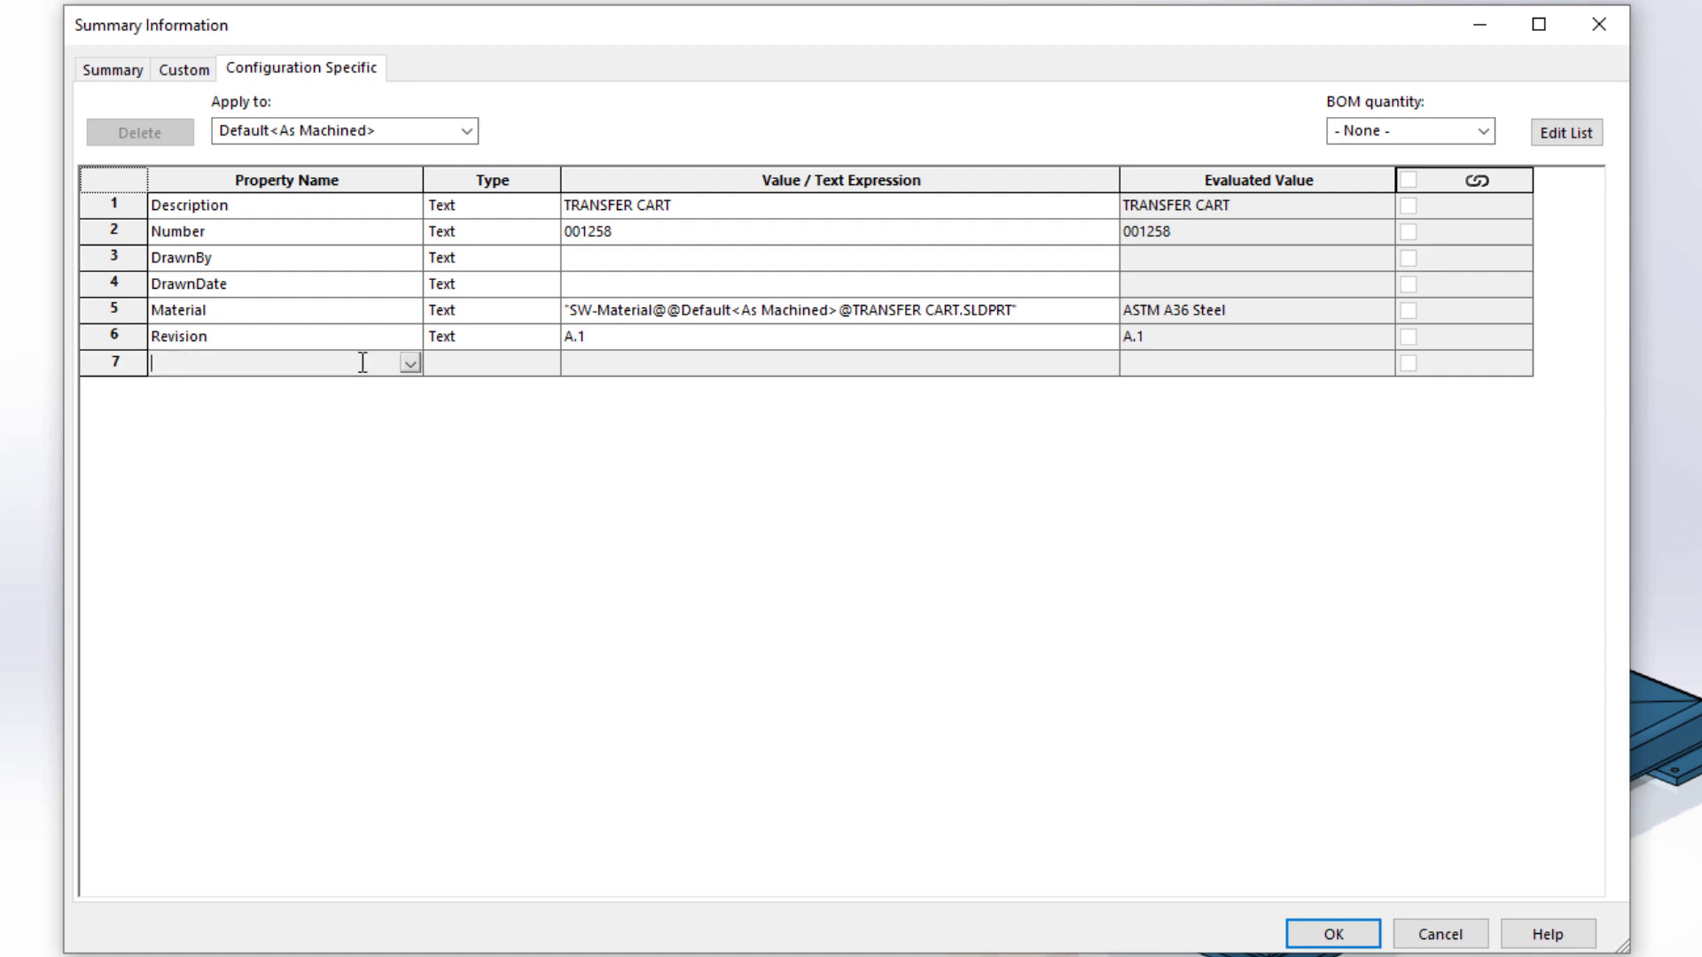
left_click(409, 364)
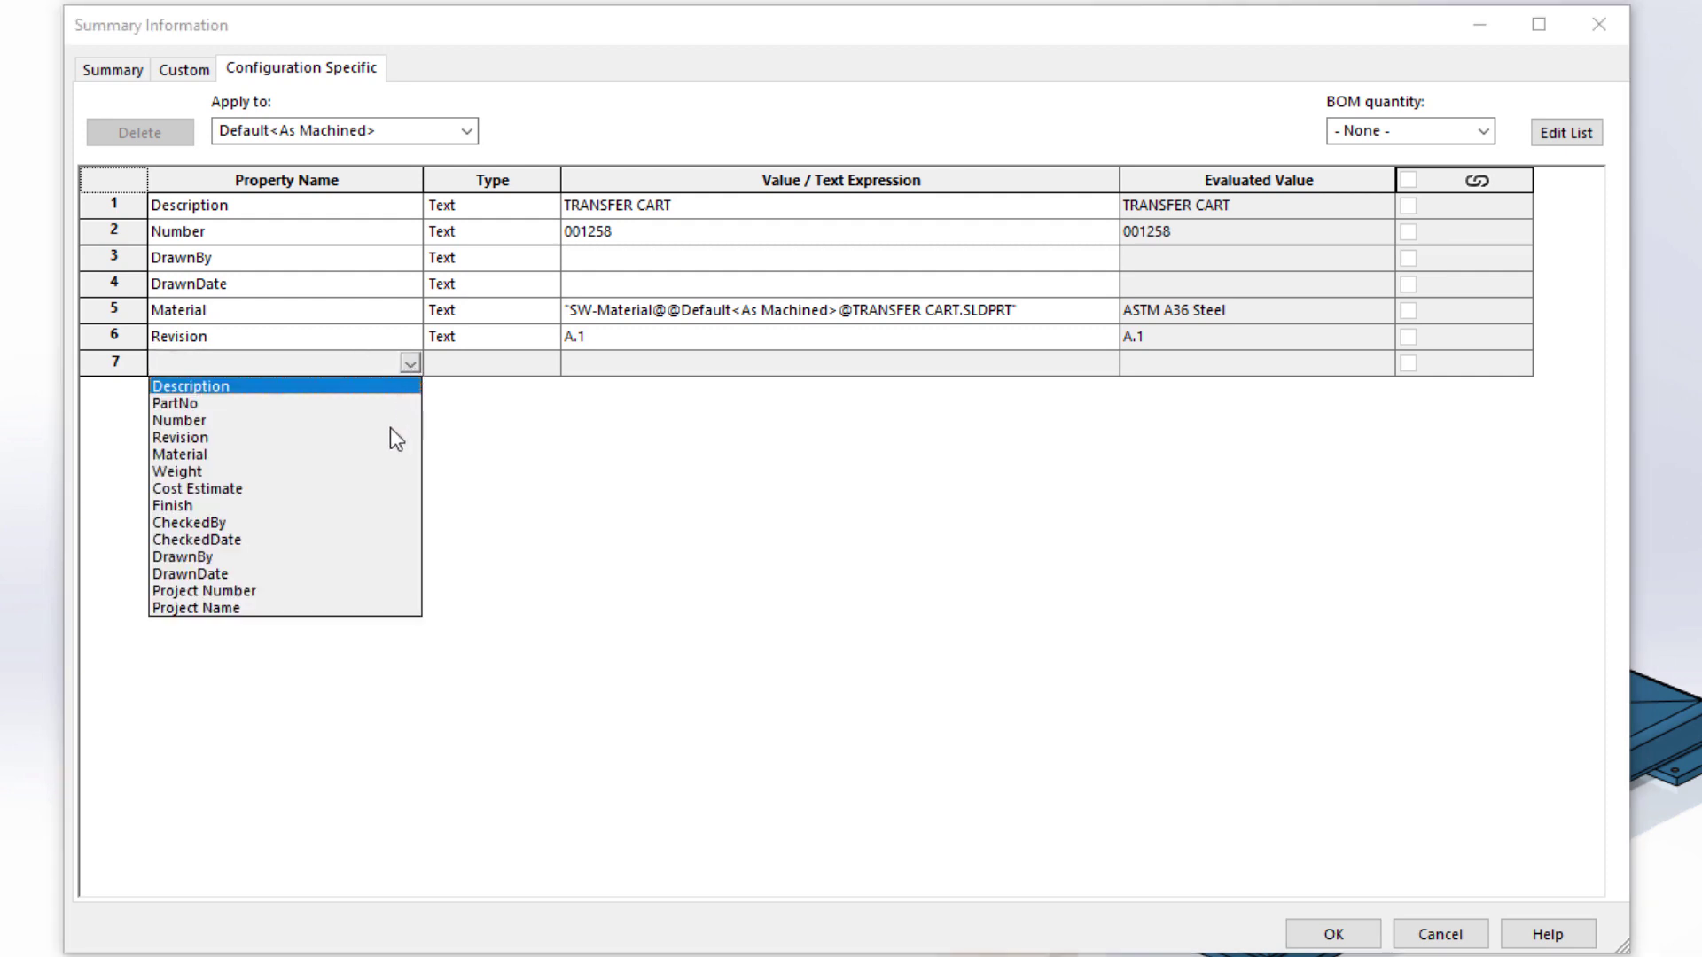
left_click(319, 489)
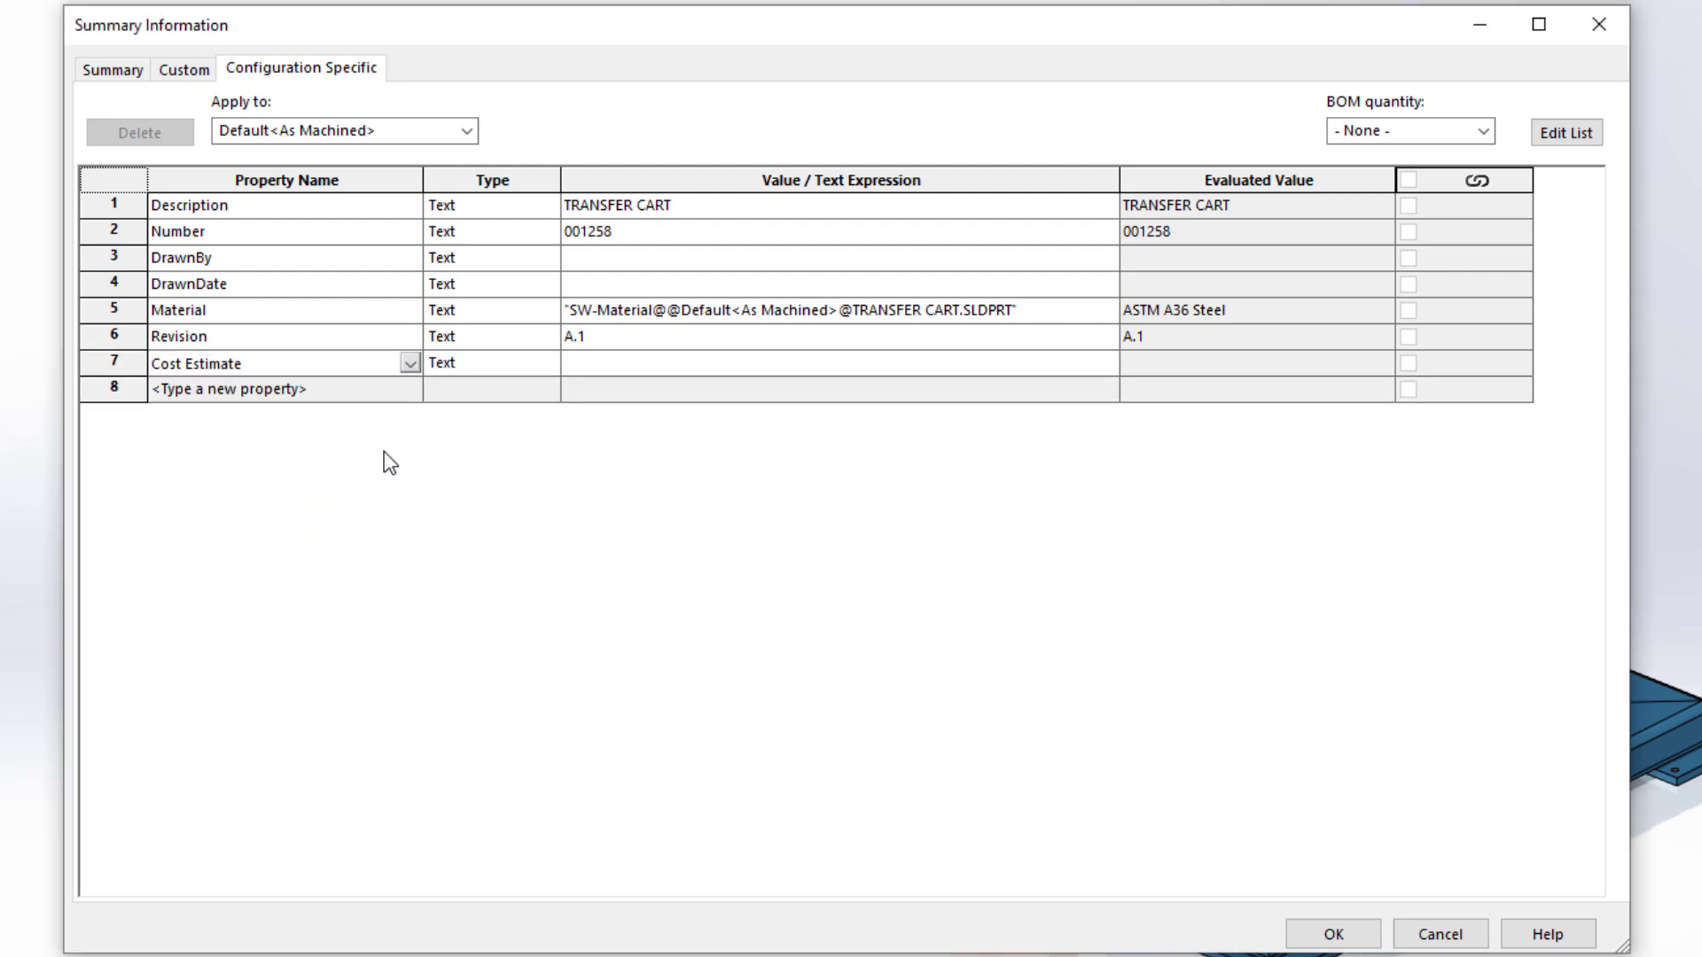
left_click(503, 354)
left_click(546, 365)
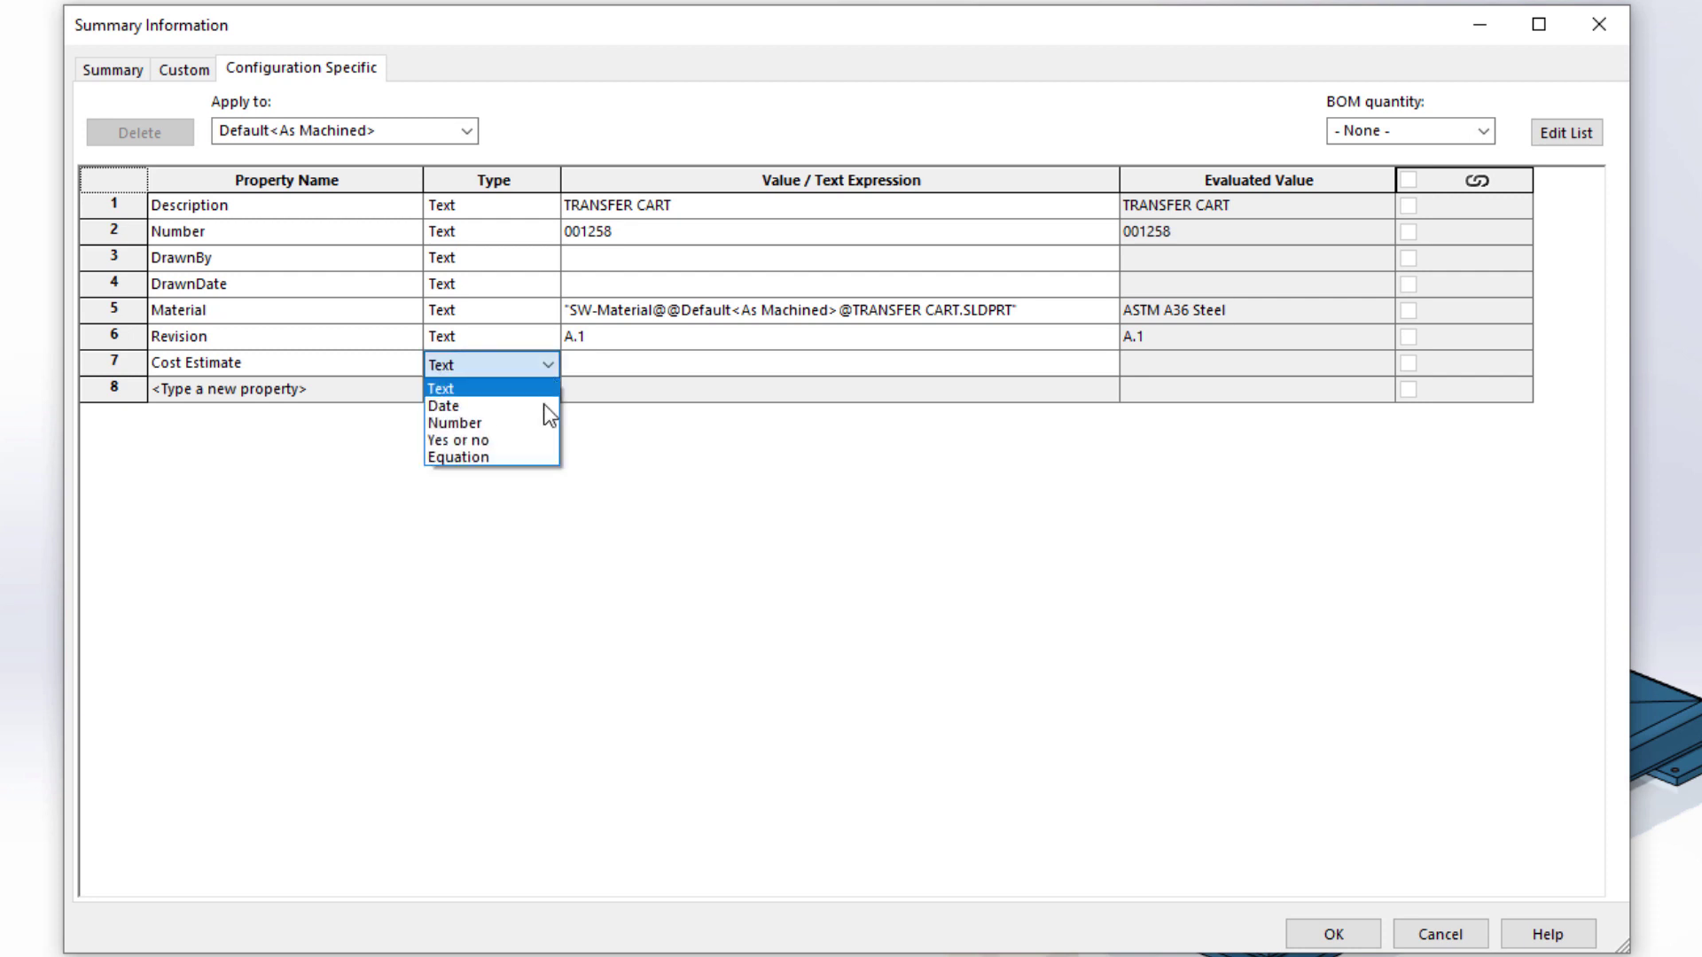
left_click(513, 459)
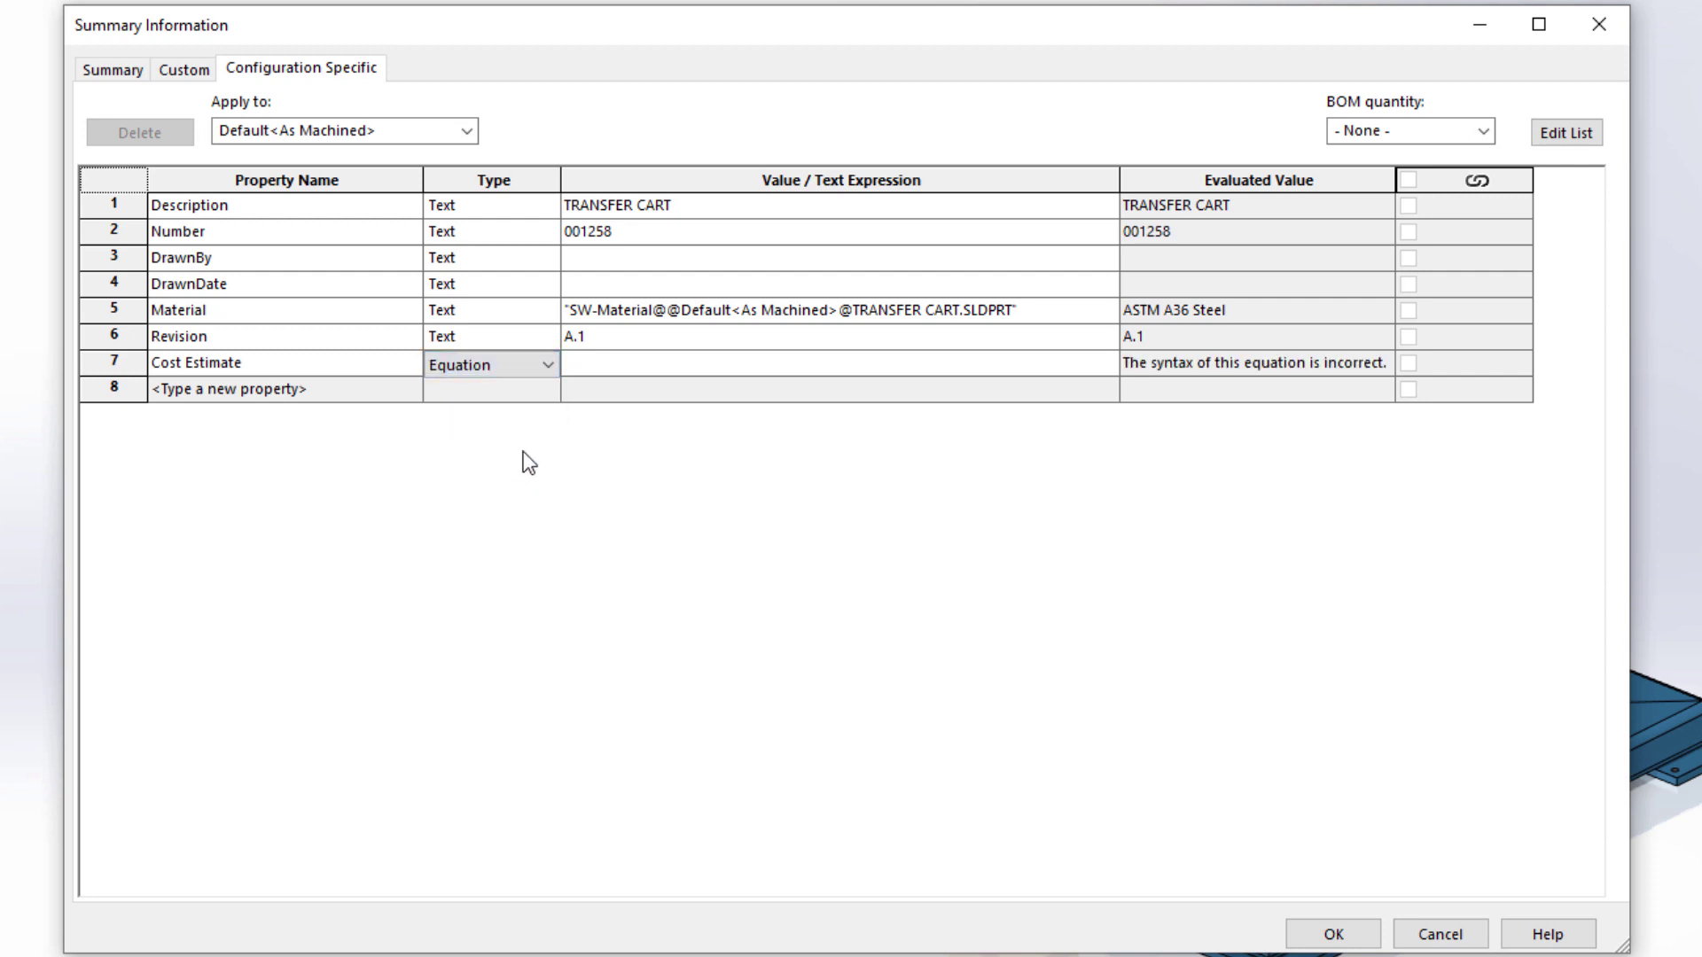
Set Cost Estimate to Est. finished cost $/lb * SW-Mass and save the properties.
left_click(591, 362)
mouse_move(615, 393)
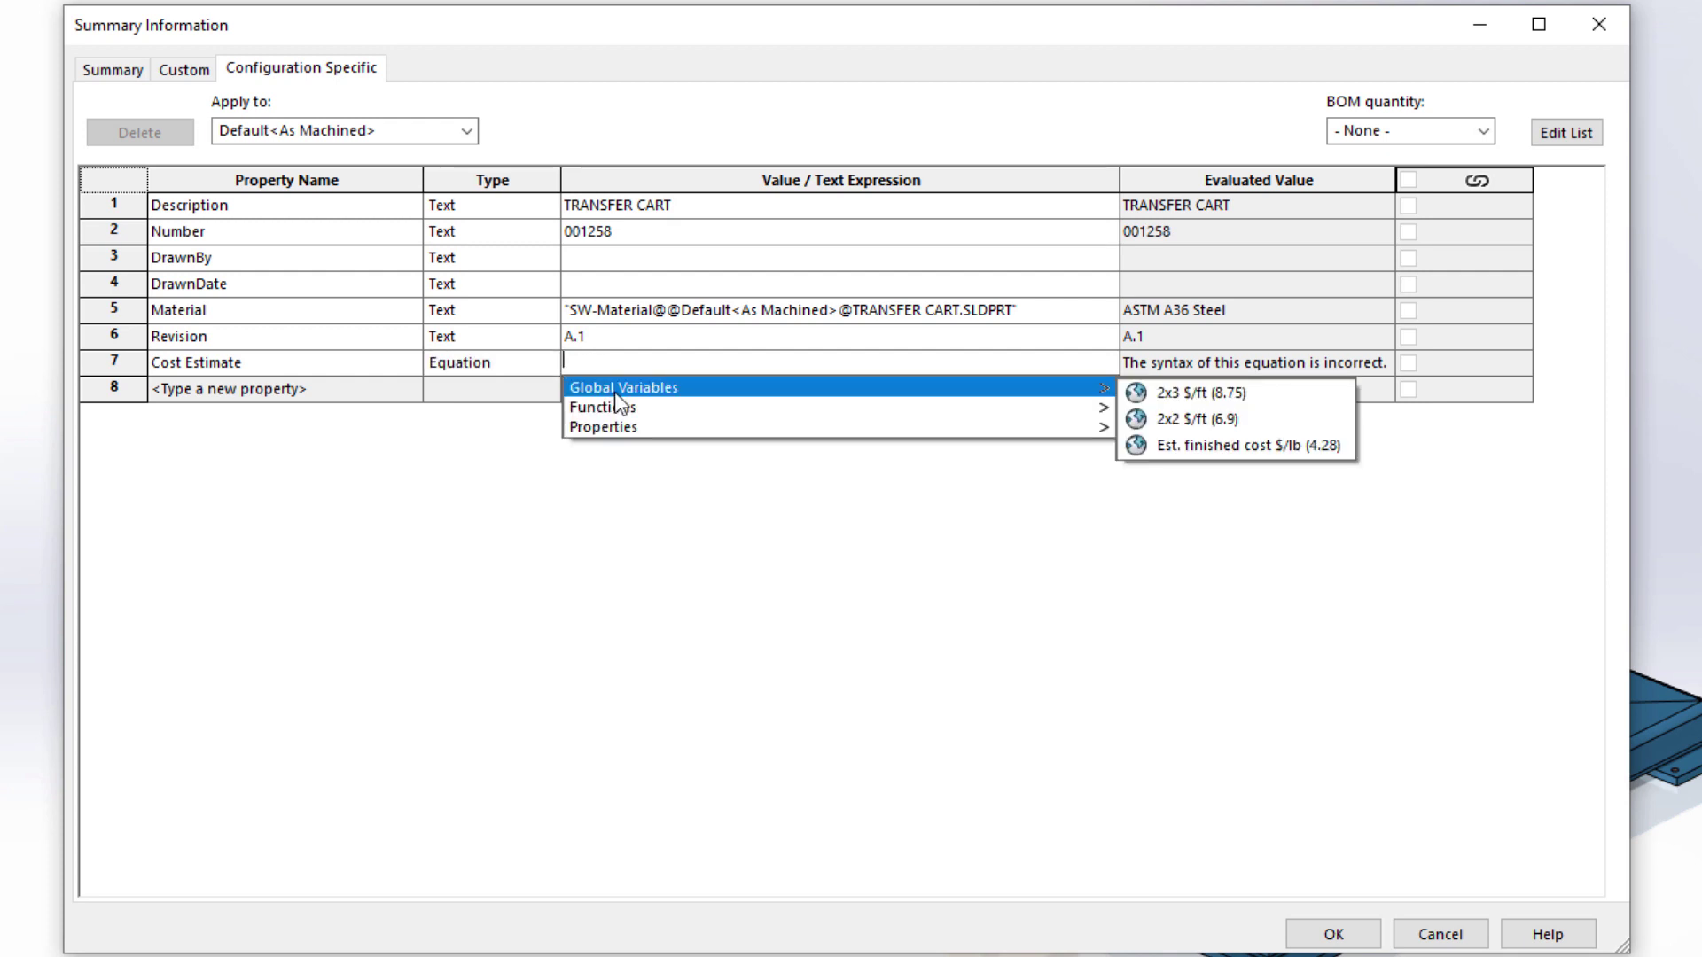
mouse_move(885, 424)
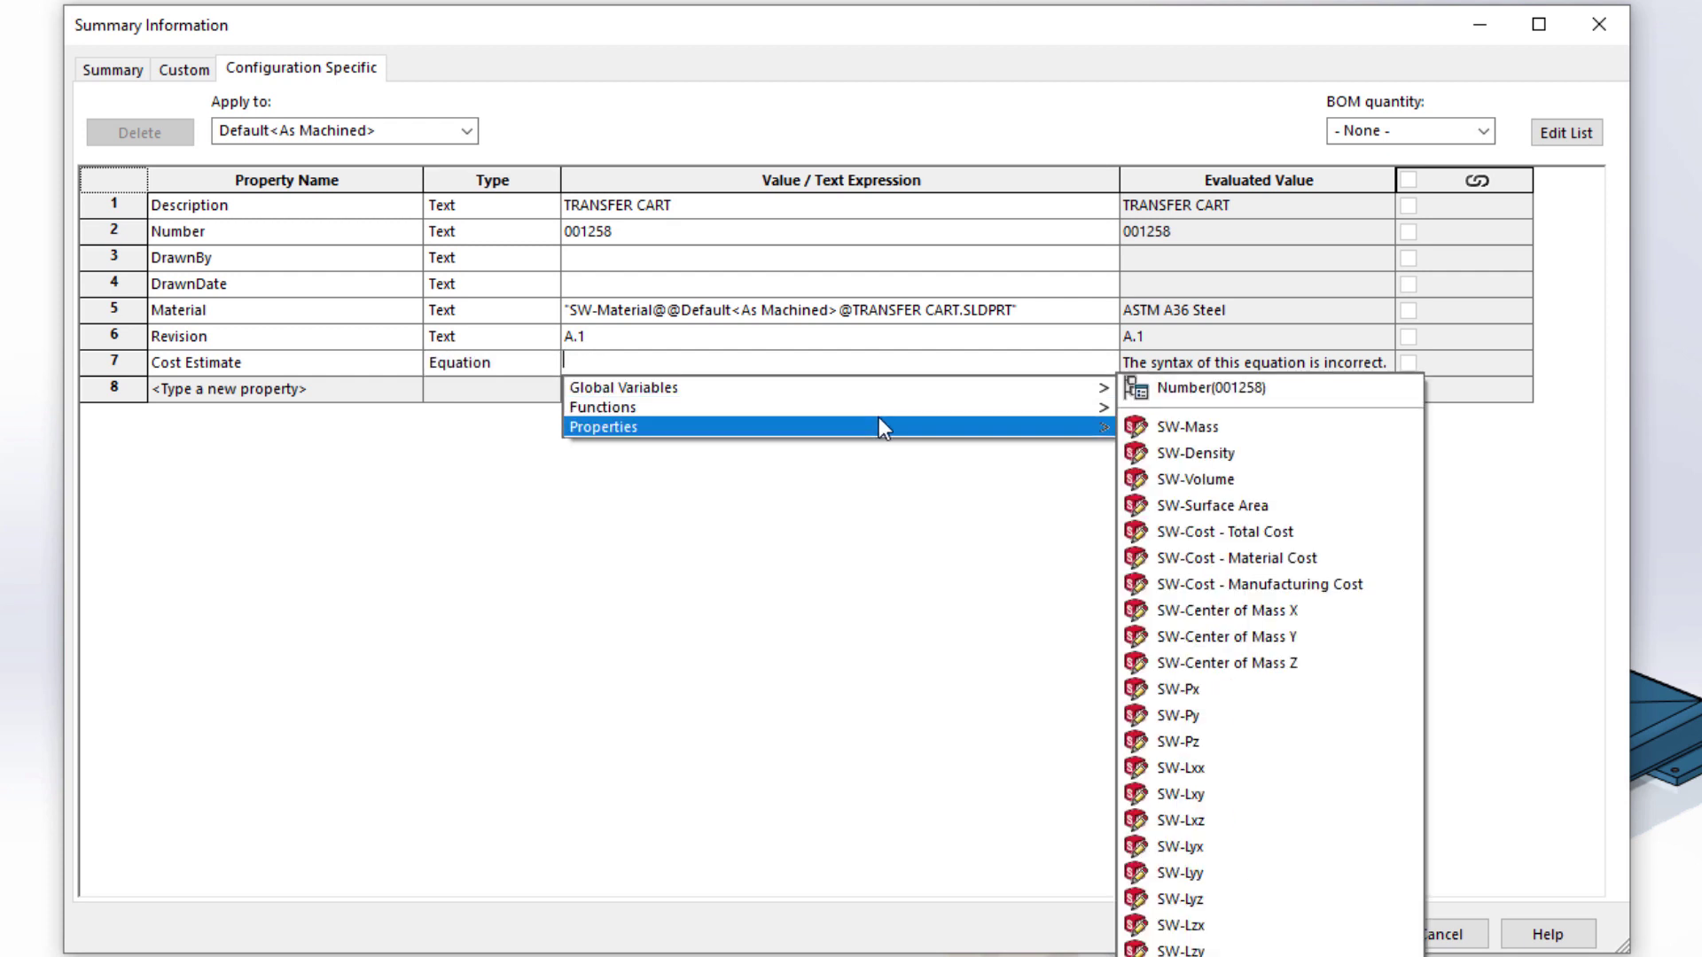
mouse_move(969, 391)
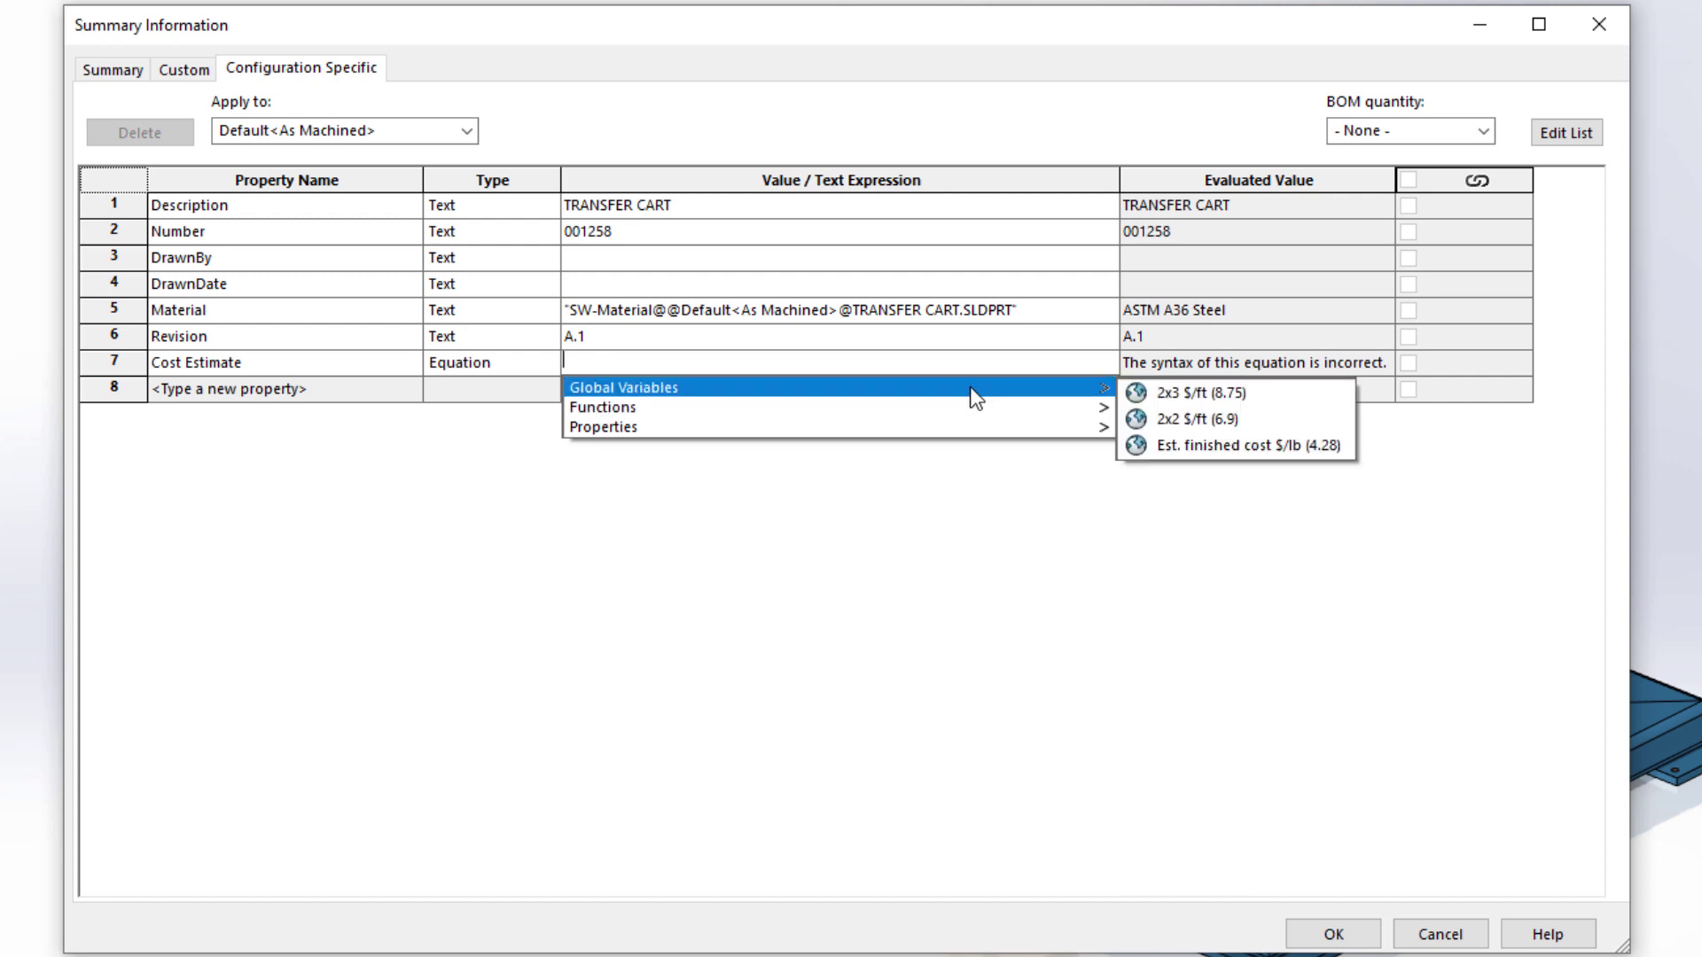
left_click(1204, 445)
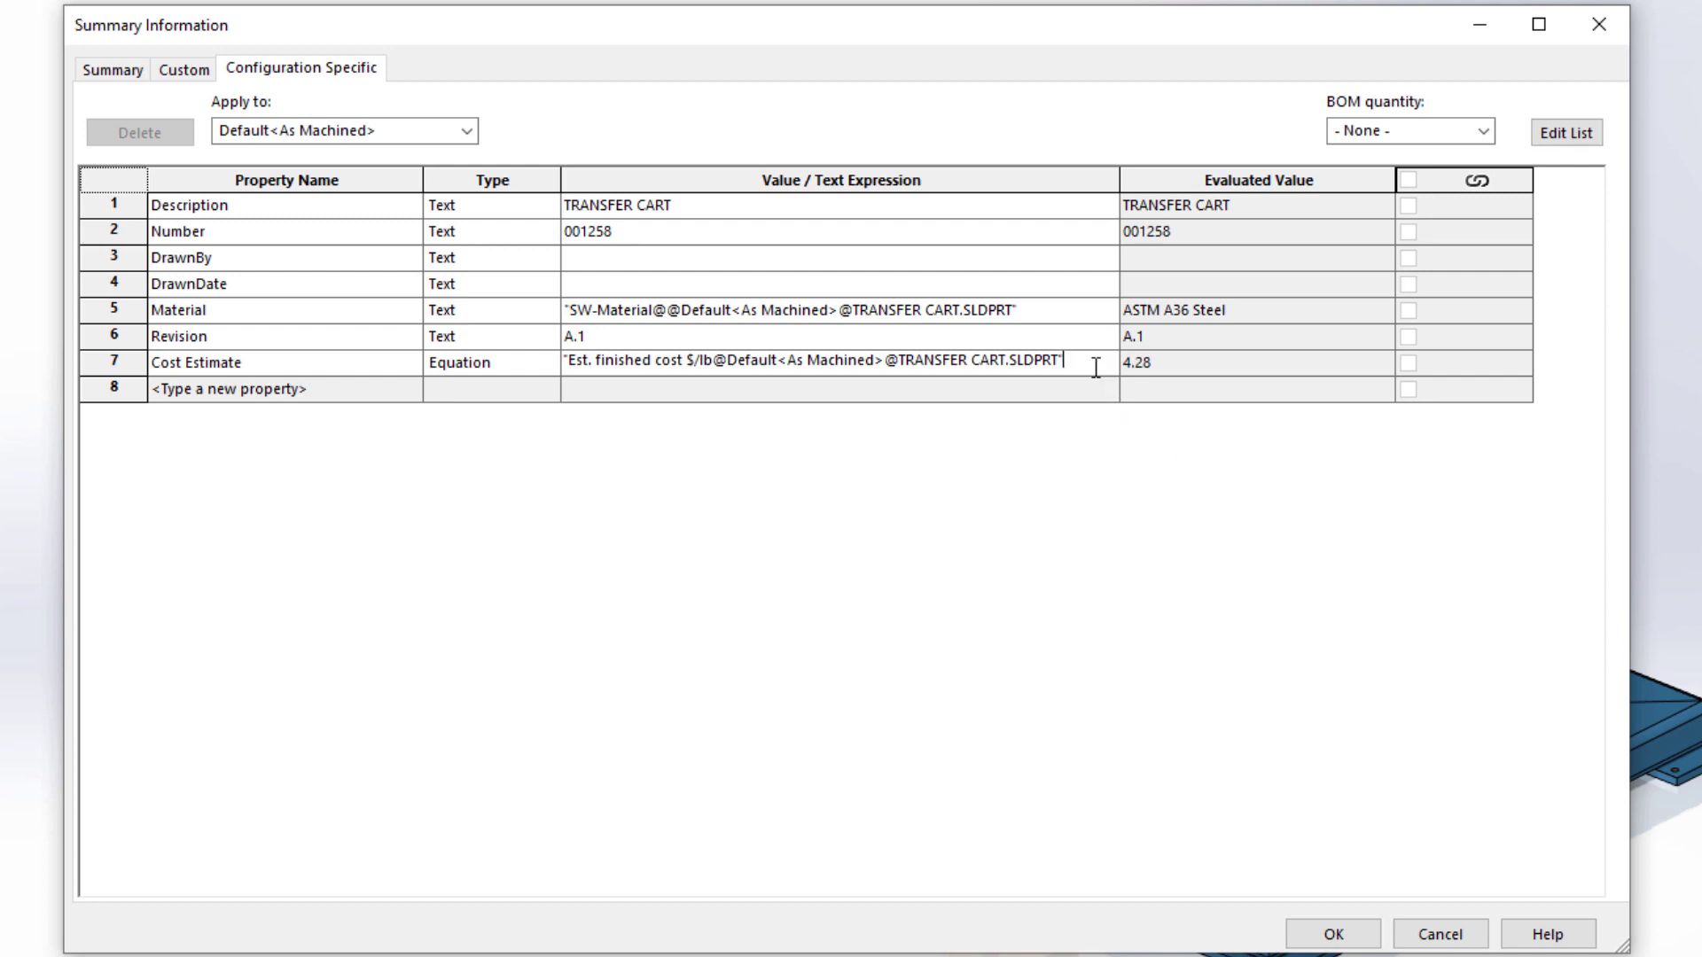
type("*")
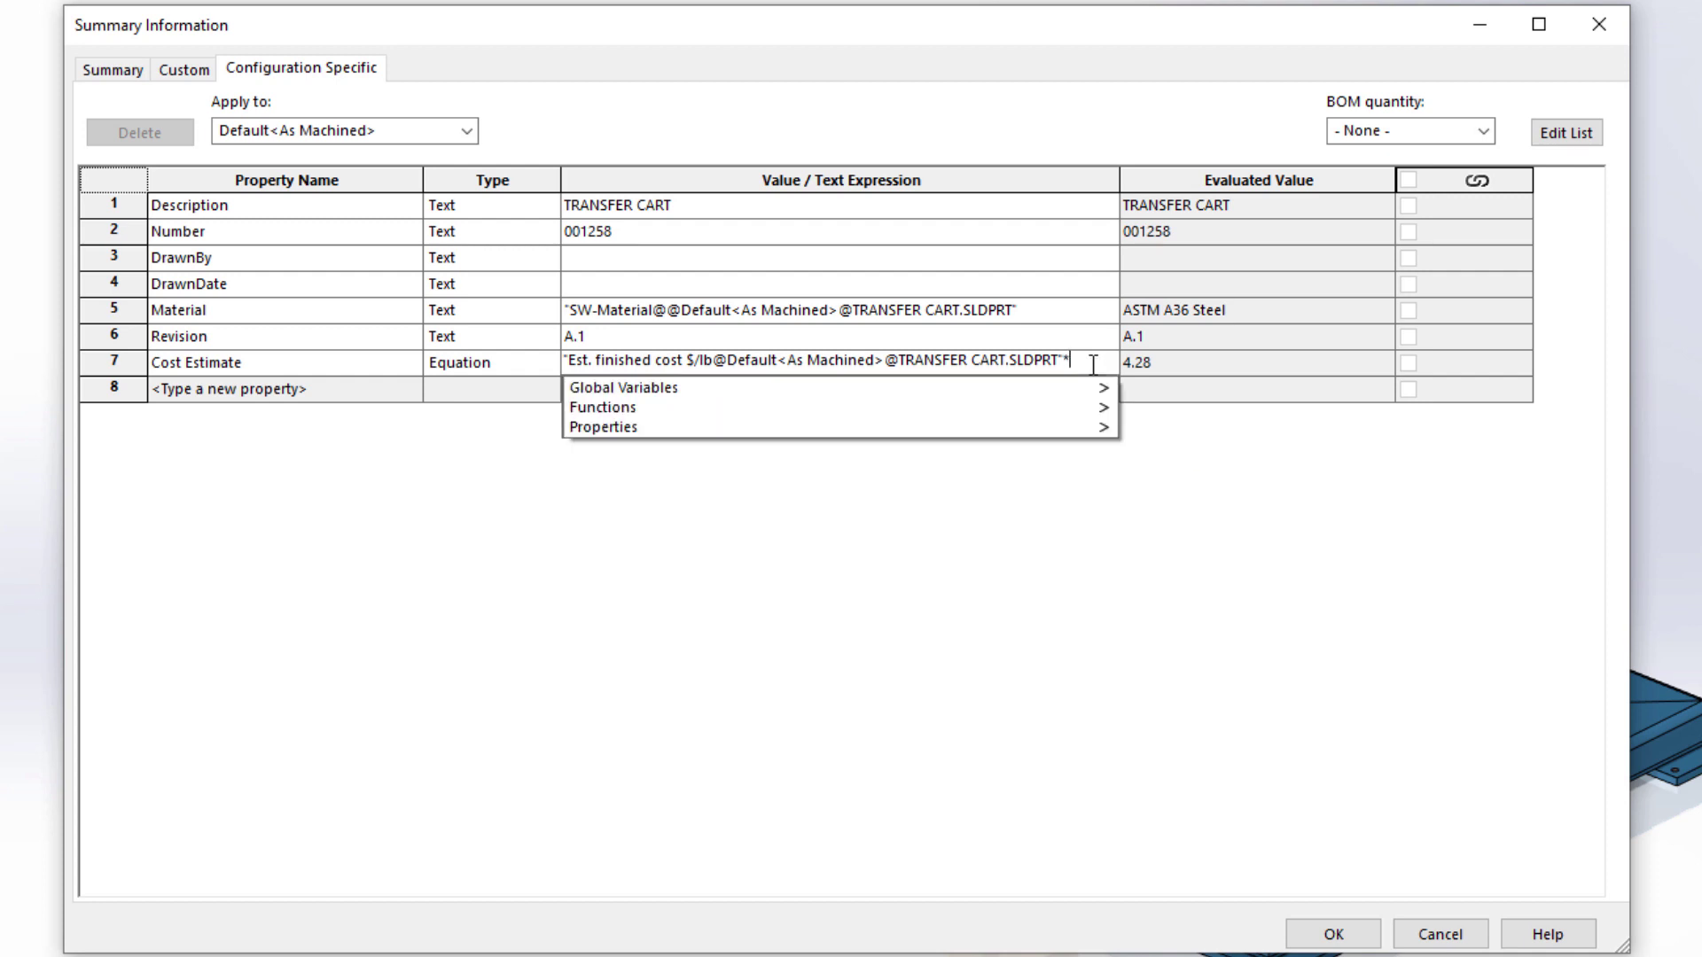
mouse_move(1079, 426)
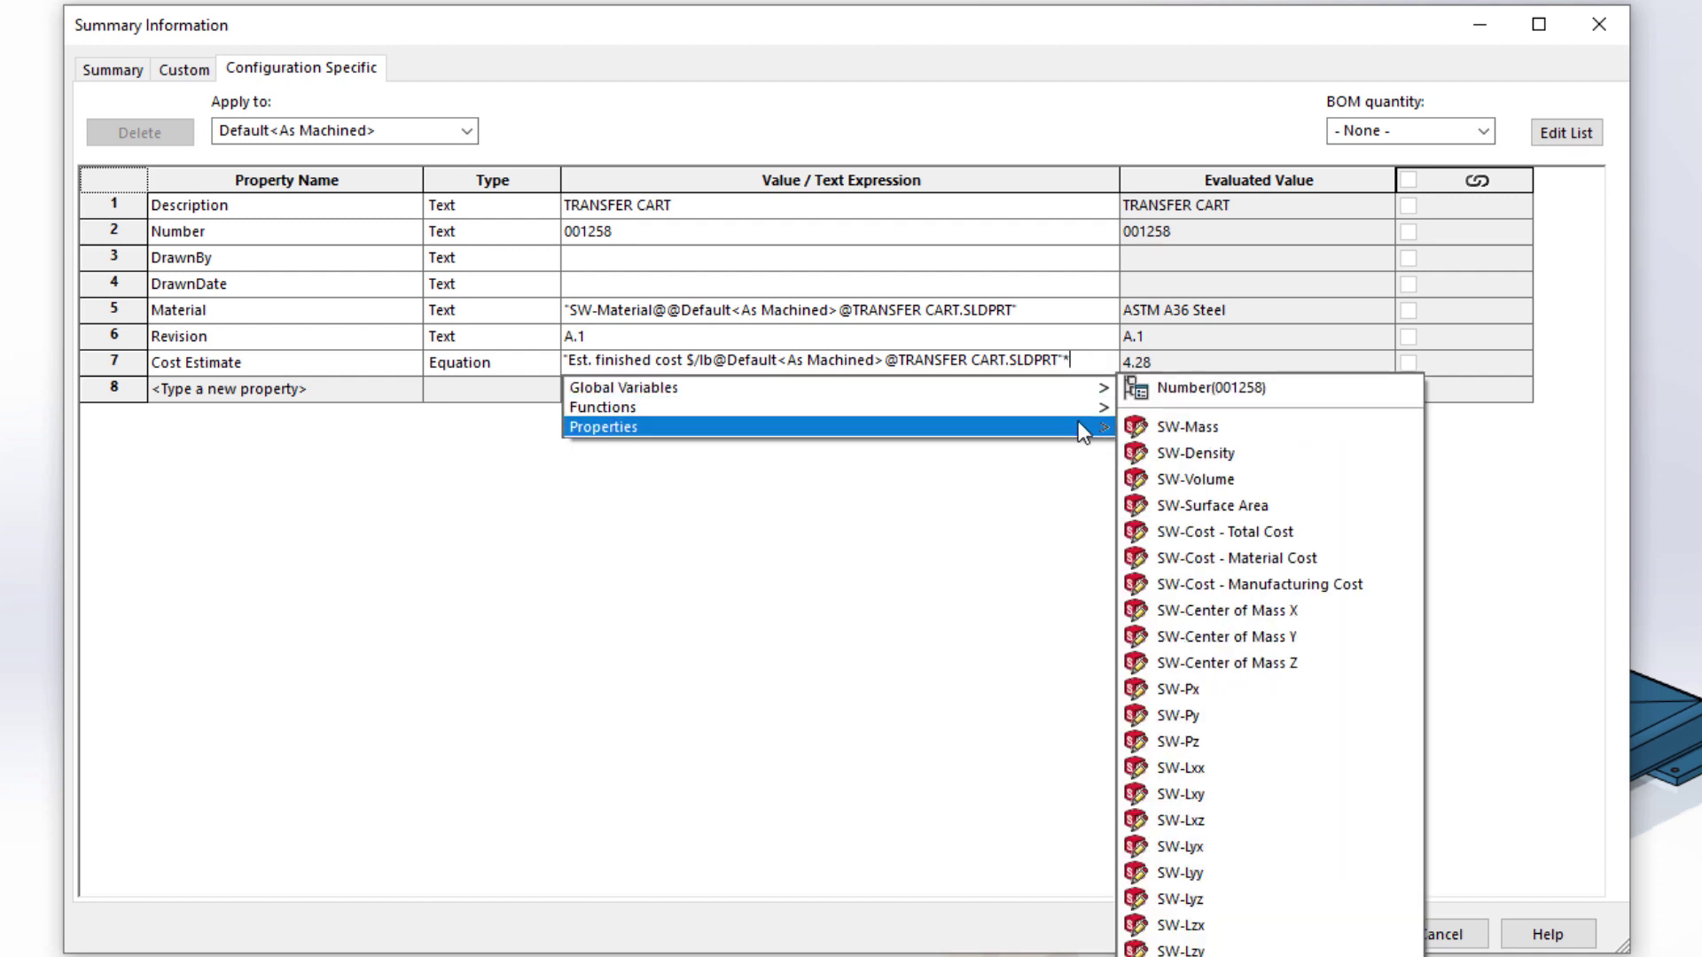
left_click(1153, 428)
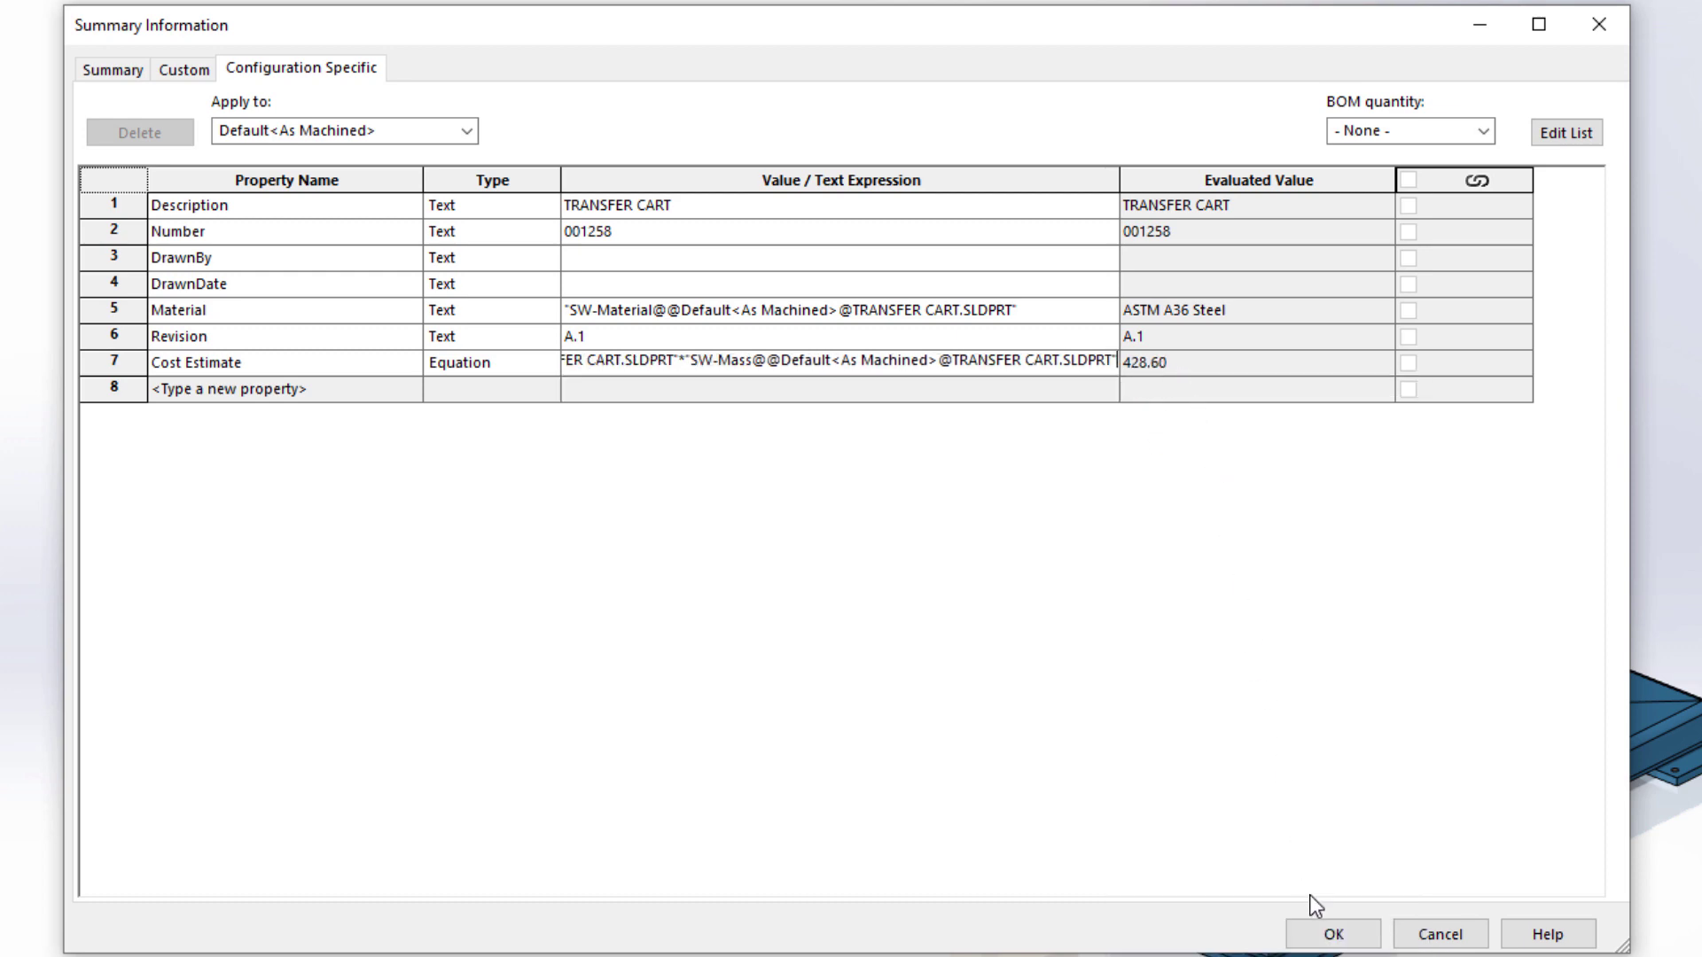
left_click(1329, 936)
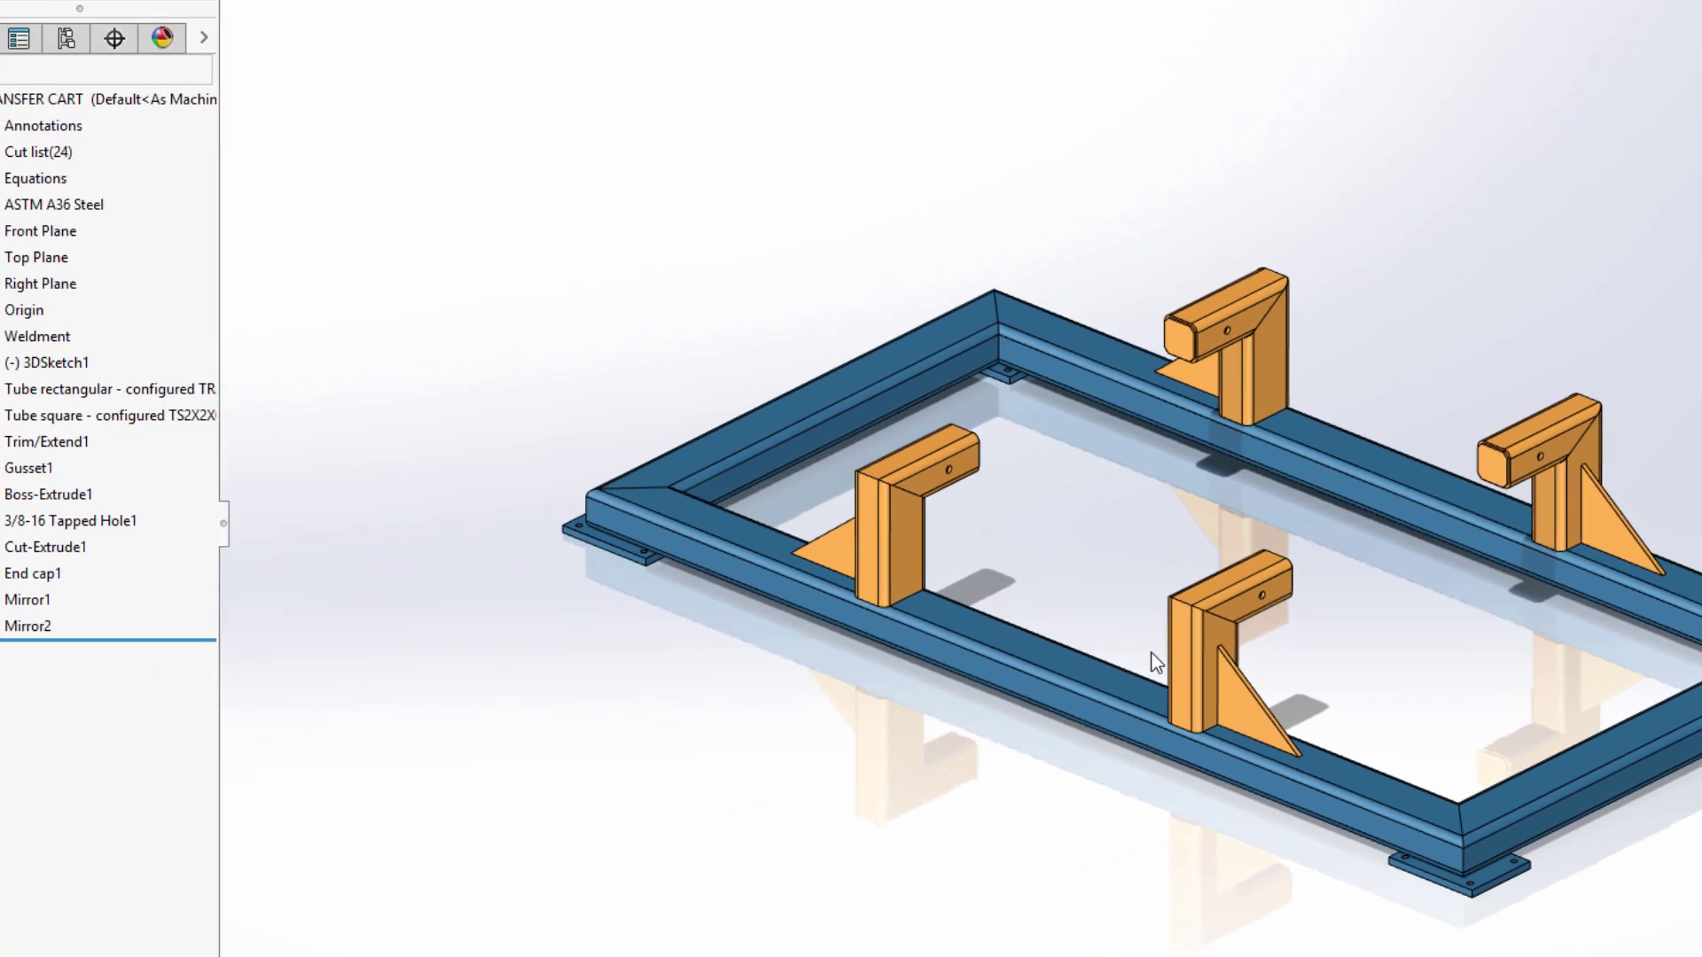
Open the cut-list properties of the PLATE, 0.38 x 4 x 5.13 item.
left_click(2, 152)
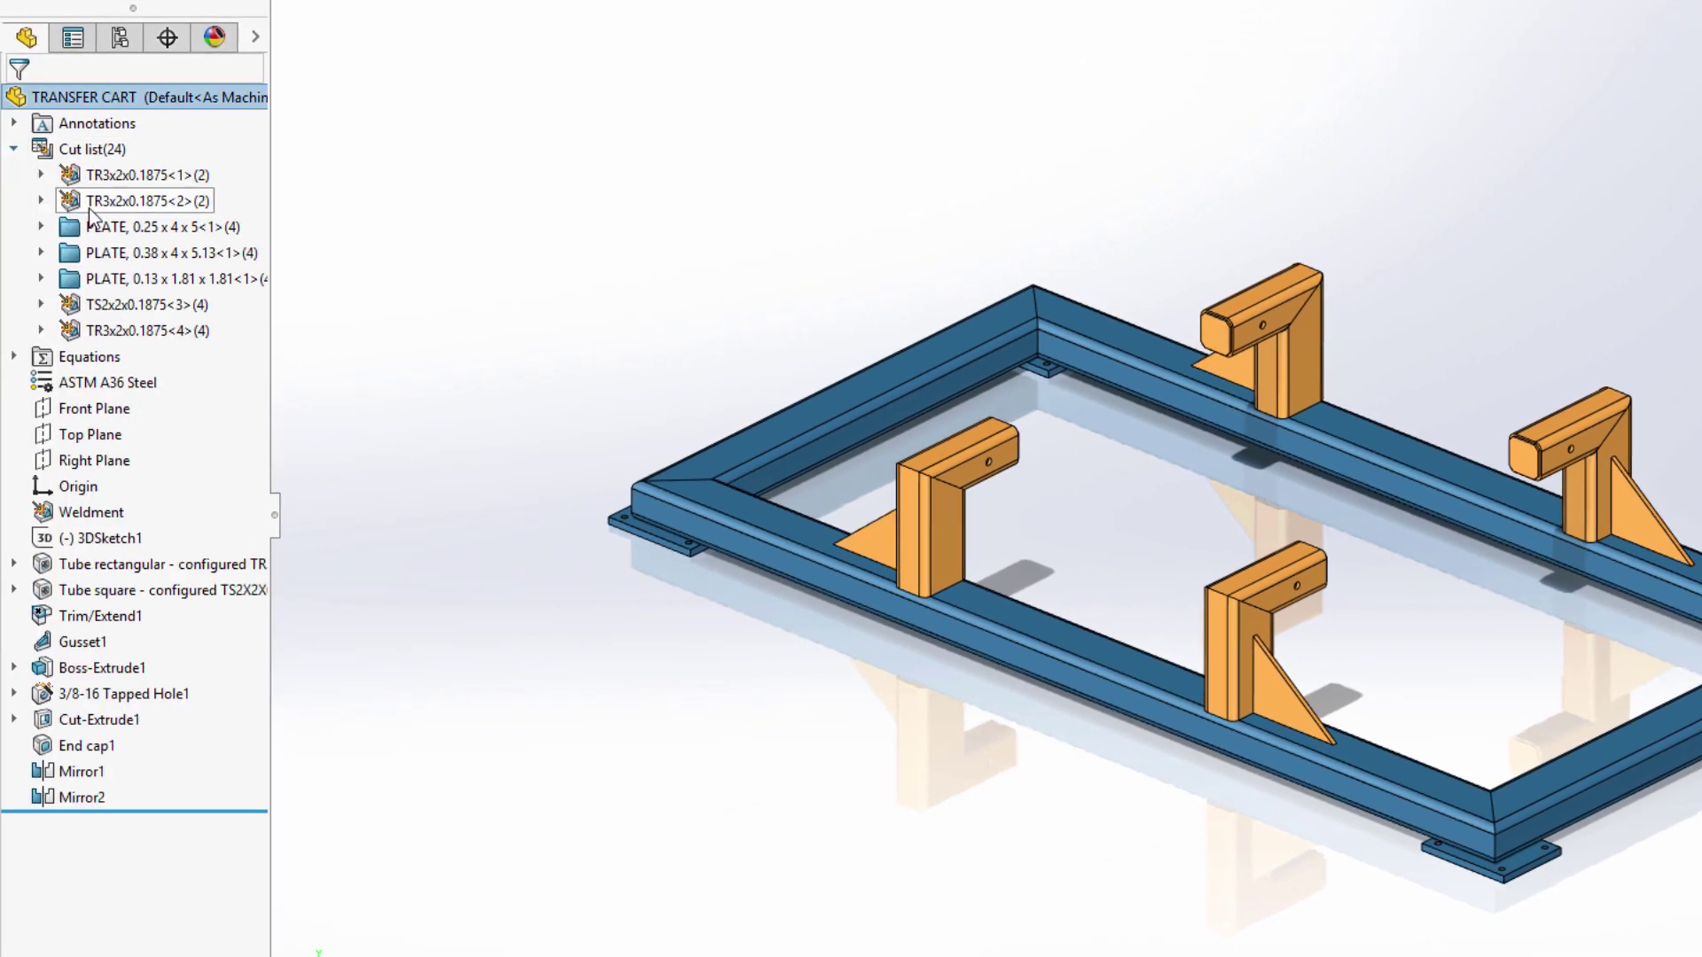
left_click(165, 255)
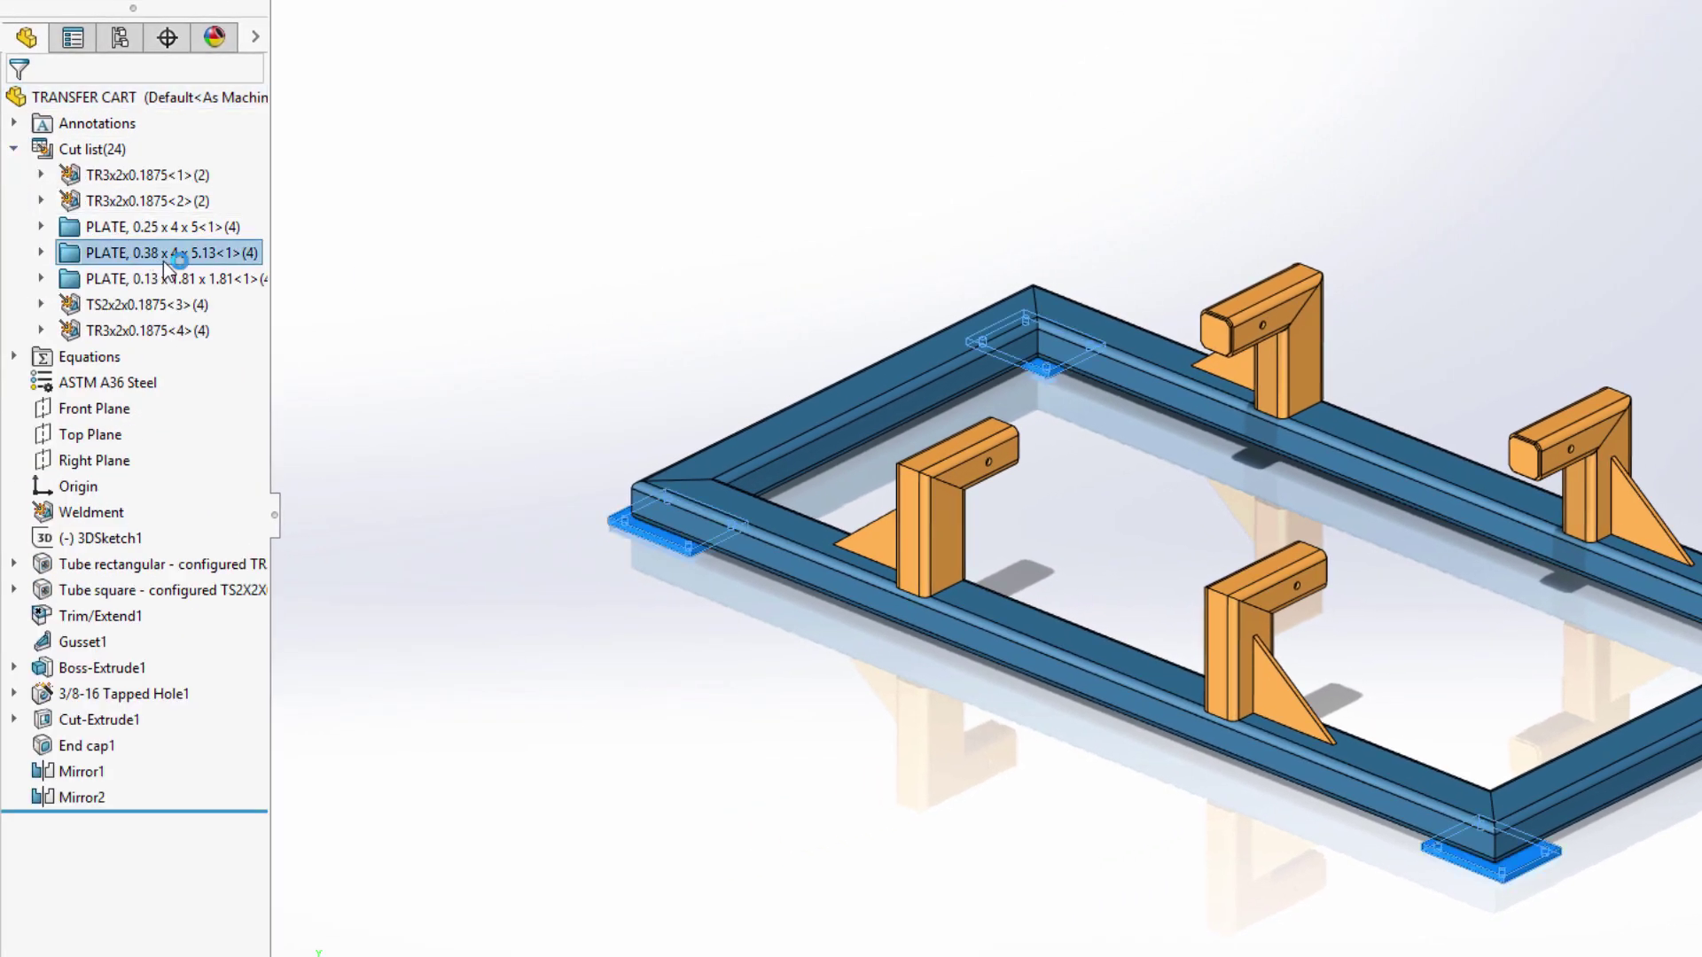
right_click(164, 264)
left_click(241, 306)
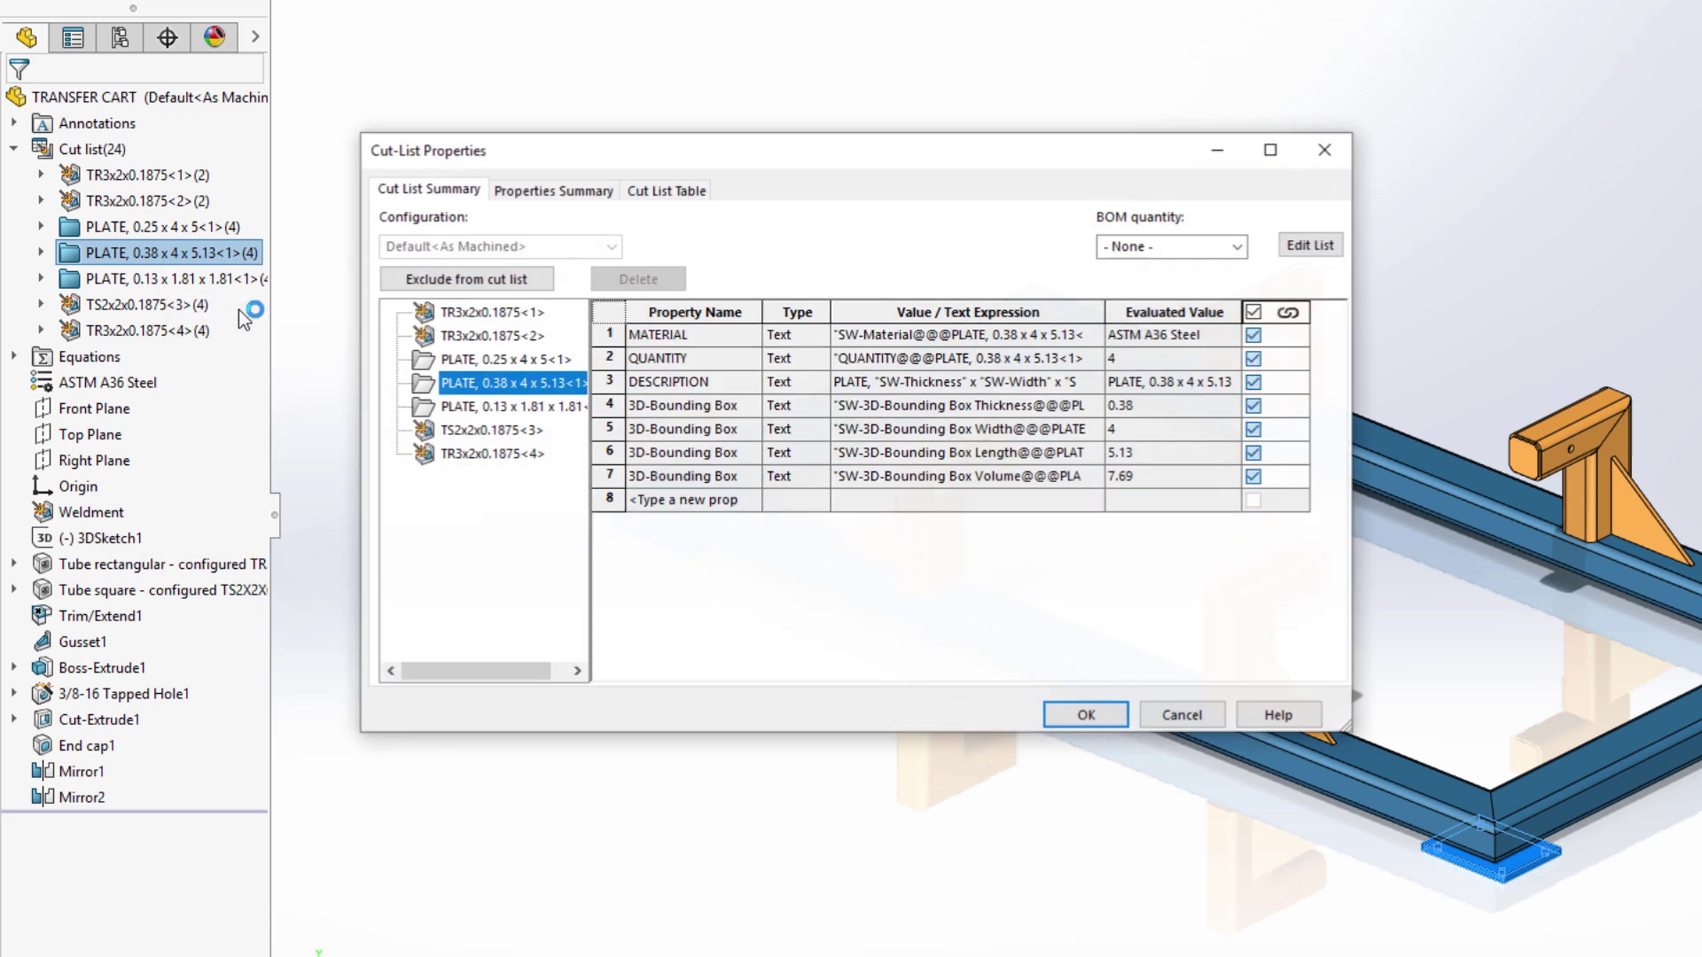
Add a TOTAL LENGTH Equation property: QUANTITY * 3D-Bounding Box Length.
left_click(748, 499)
left_click(750, 501)
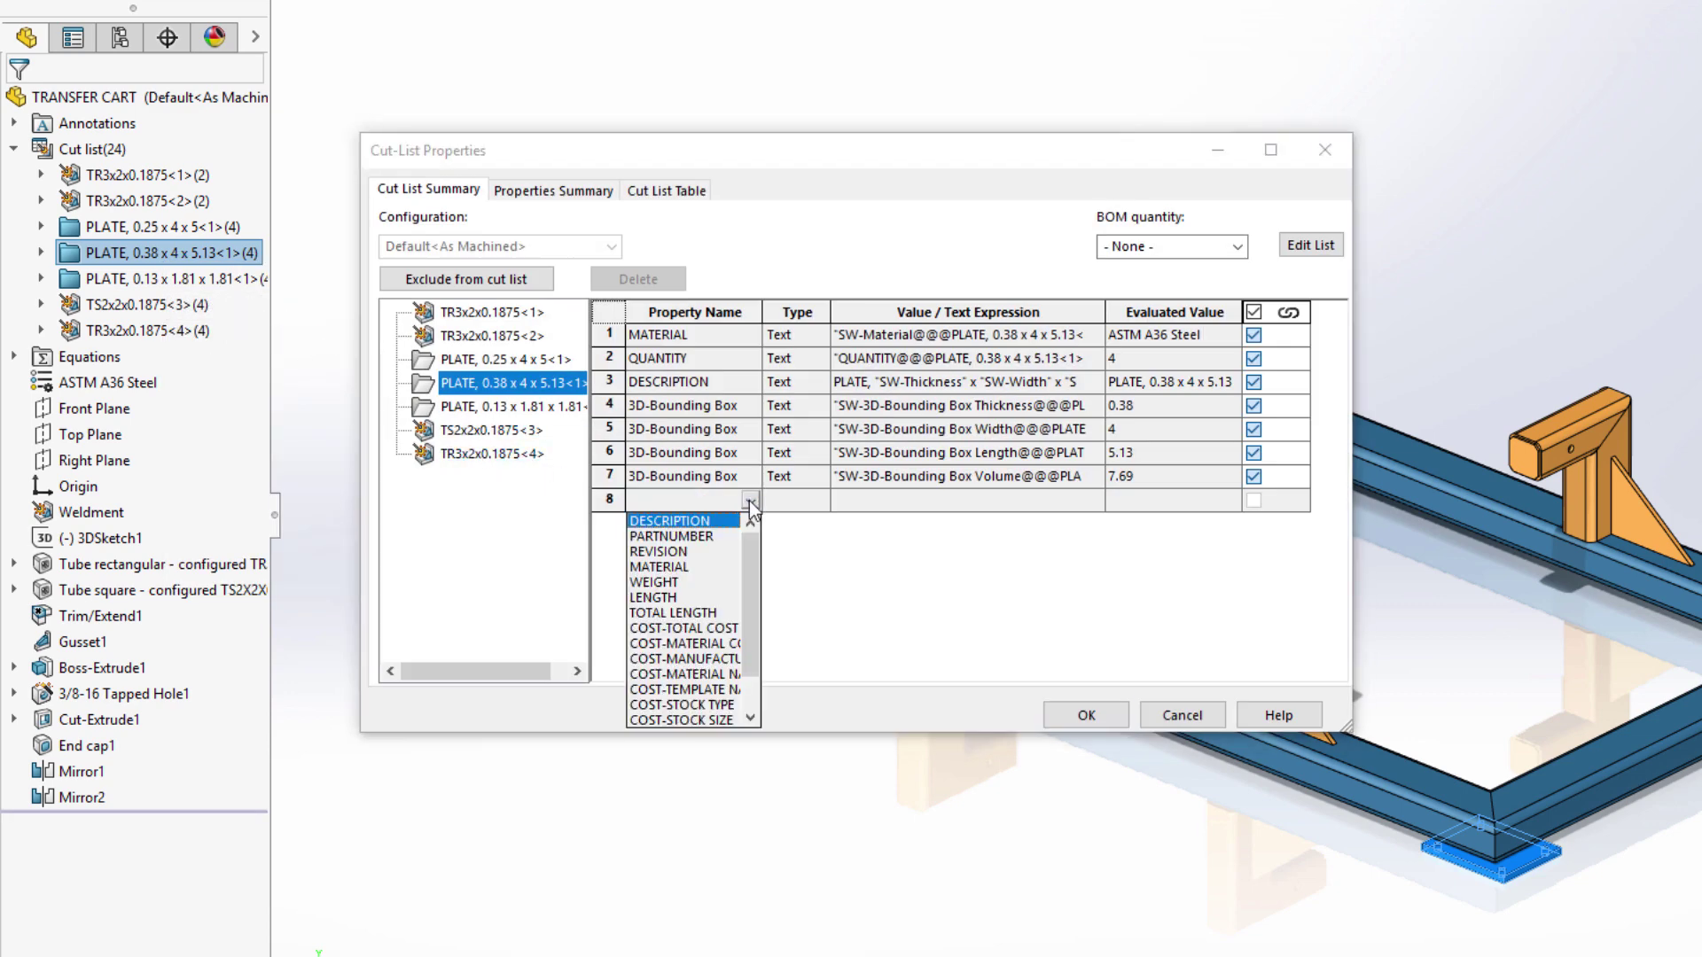
left_click(673, 613)
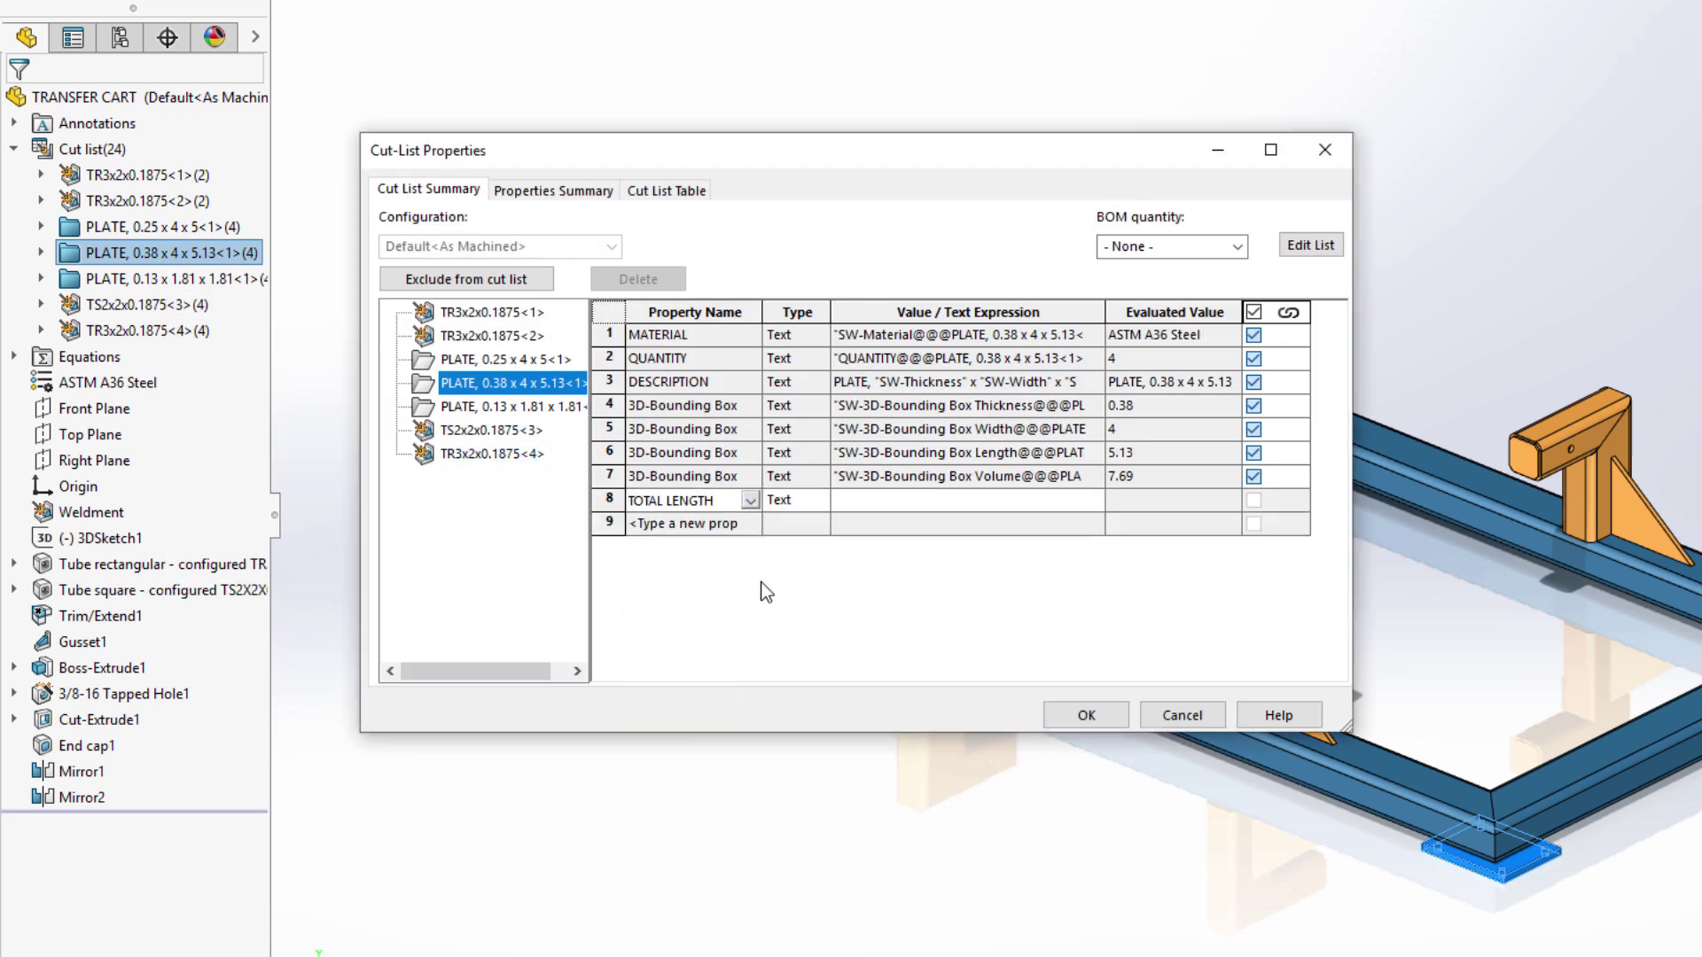
left_click(816, 502)
left_click(818, 501)
left_click(807, 585)
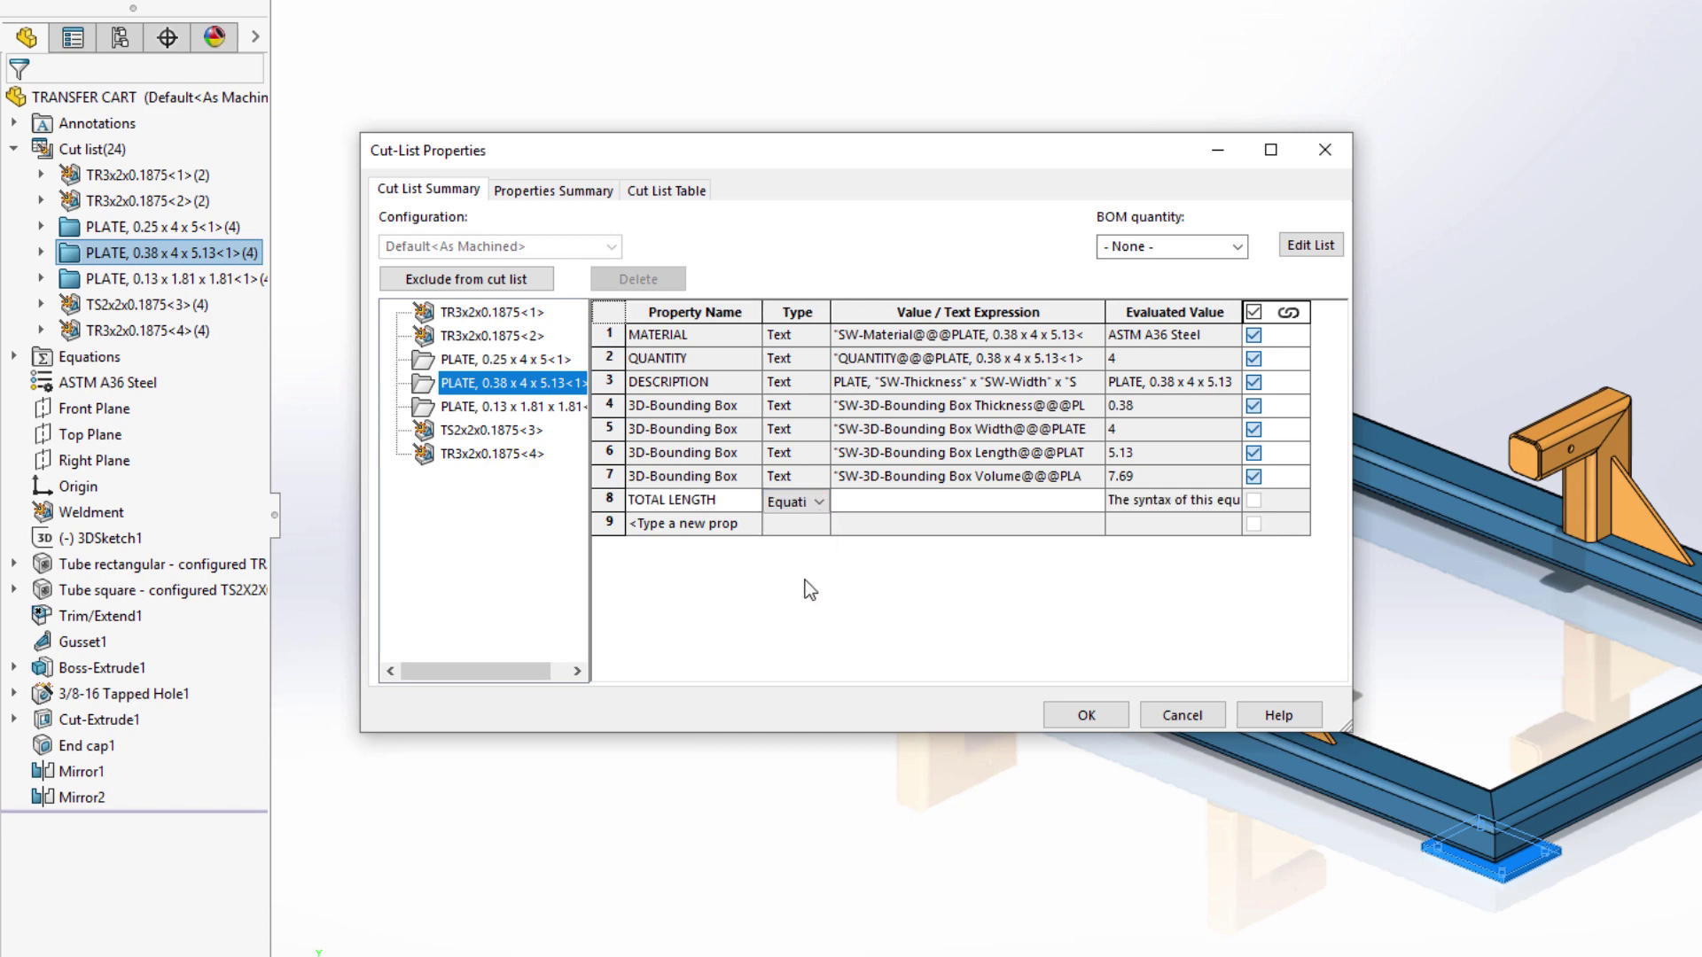
left_click(860, 499)
mouse_move(873, 541)
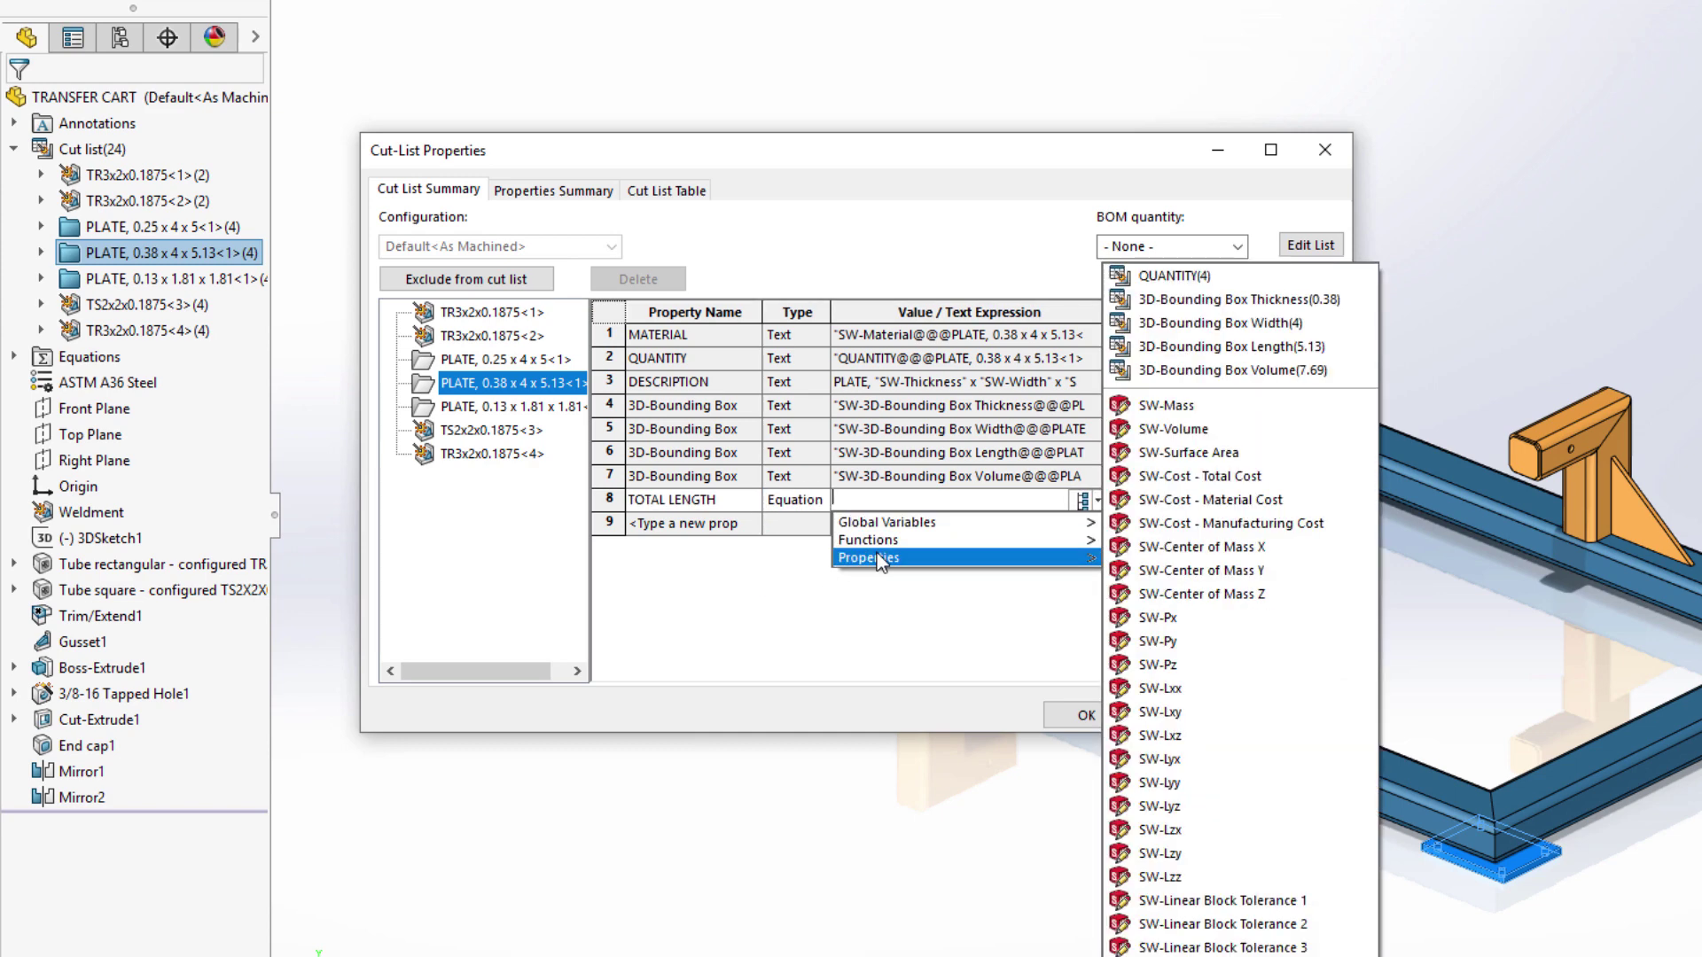
left_click(1204, 282)
type("*")
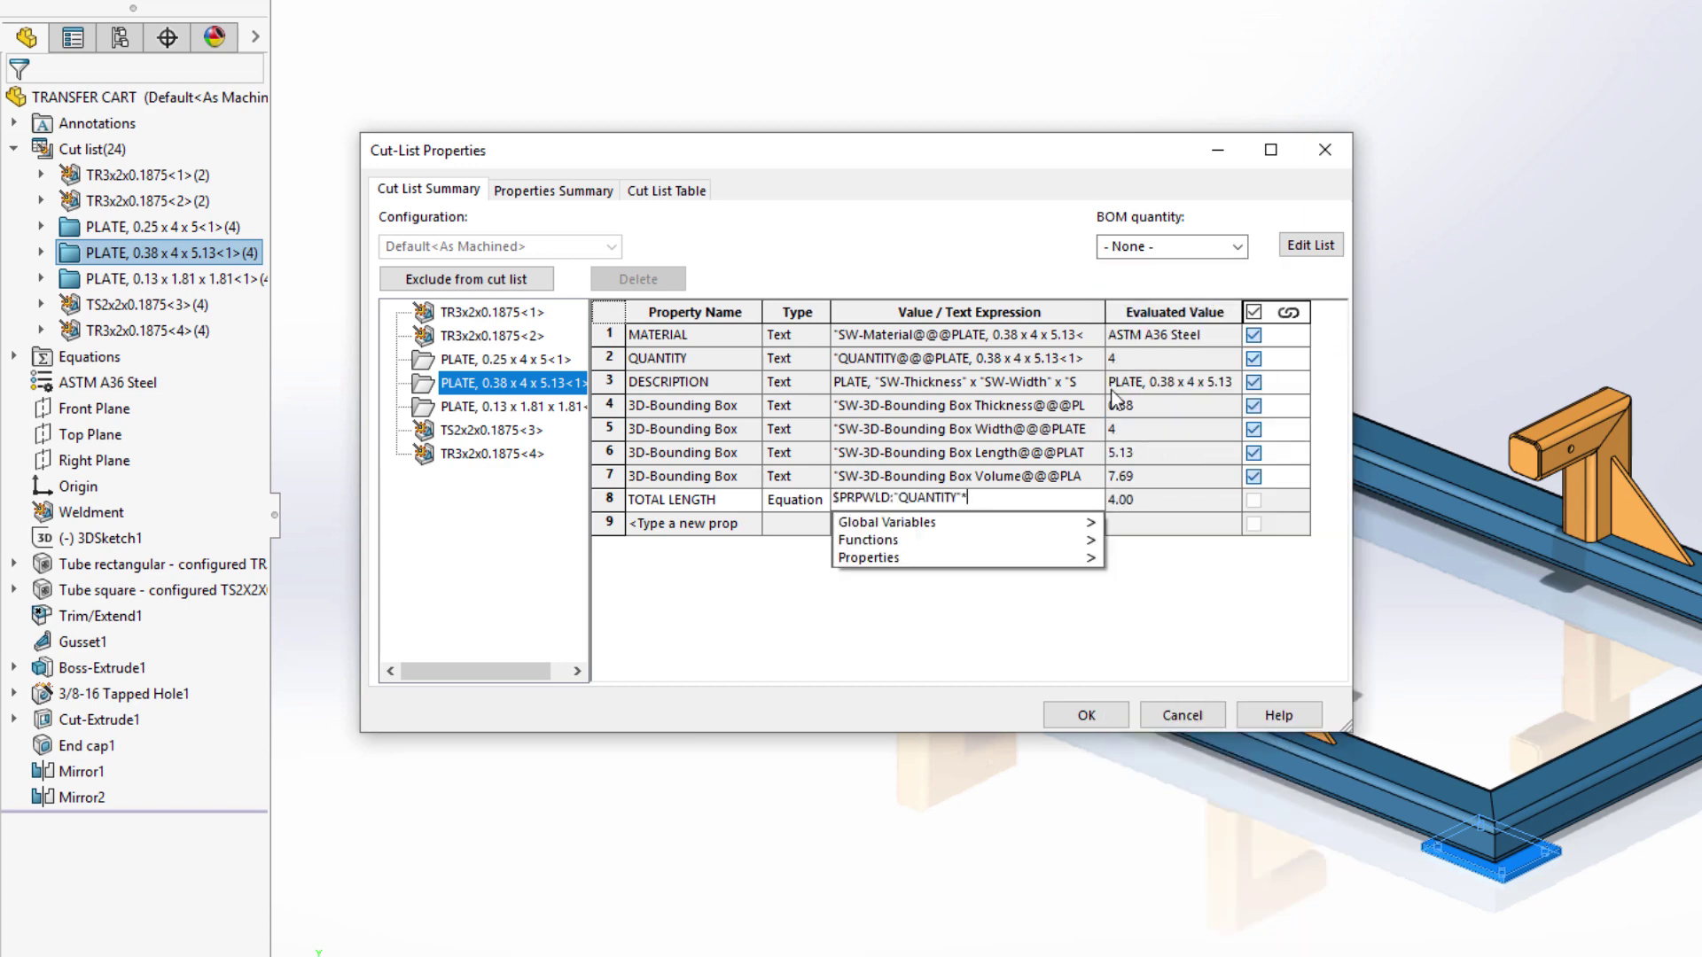
mouse_move(1086, 543)
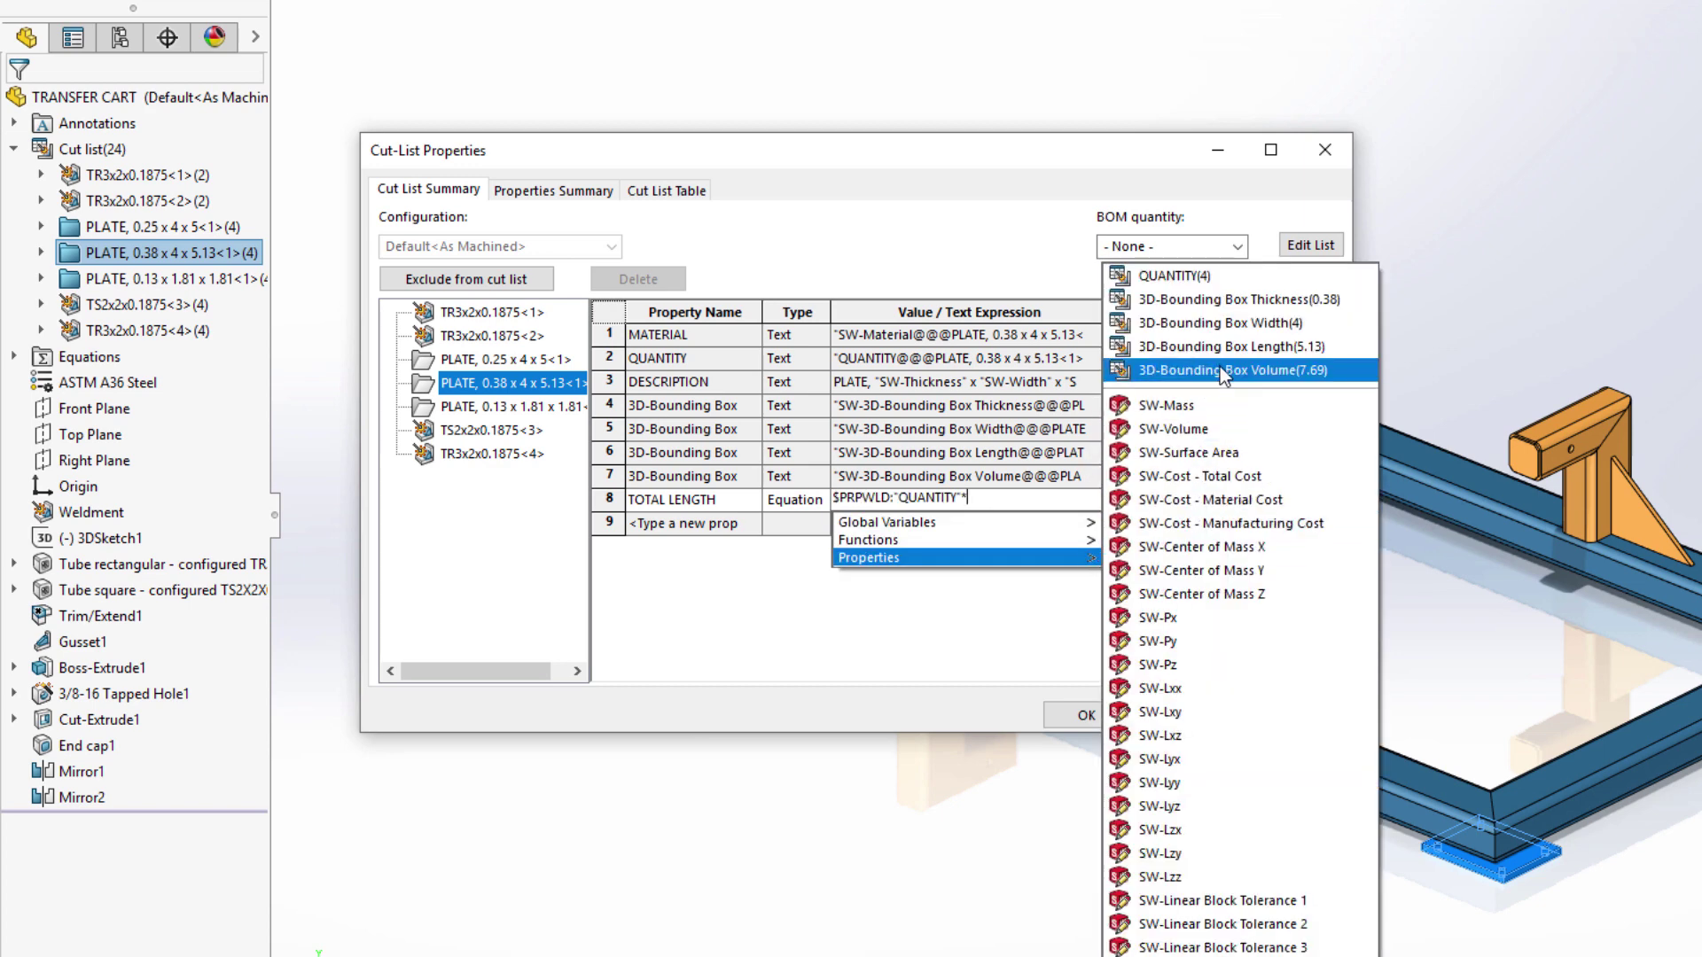
left_click(1220, 356)
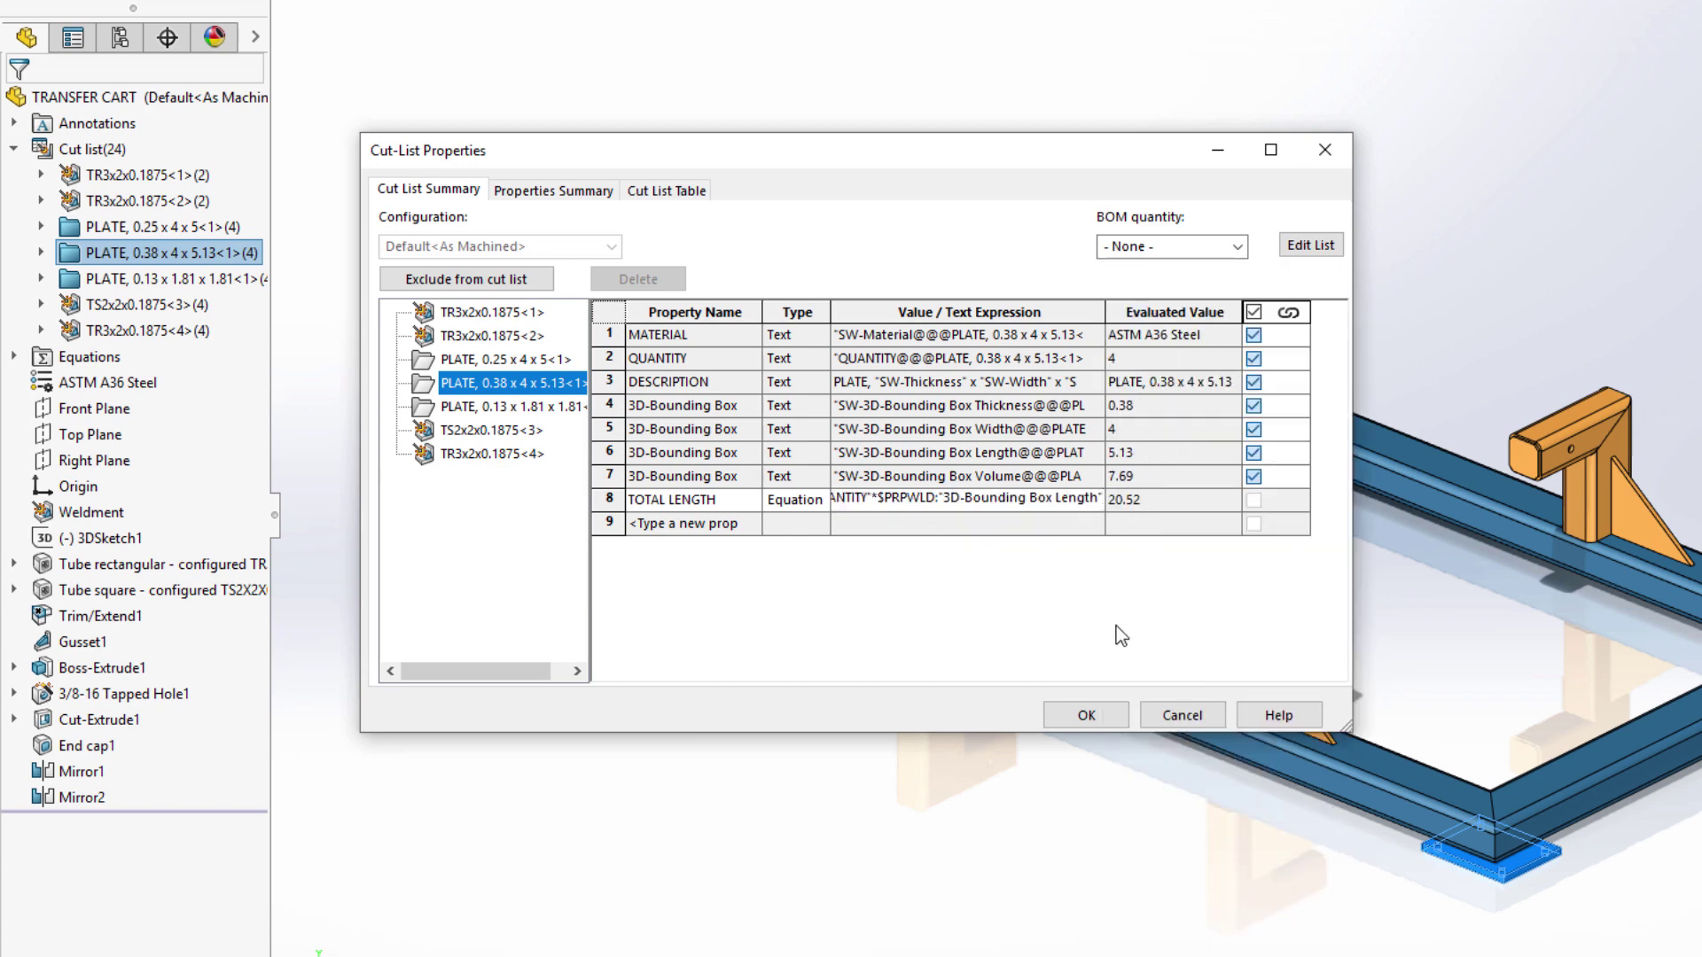
Accept the new TOTAL LENGTH property and close the Cut-List Properties dialog.
left_click(1068, 710)
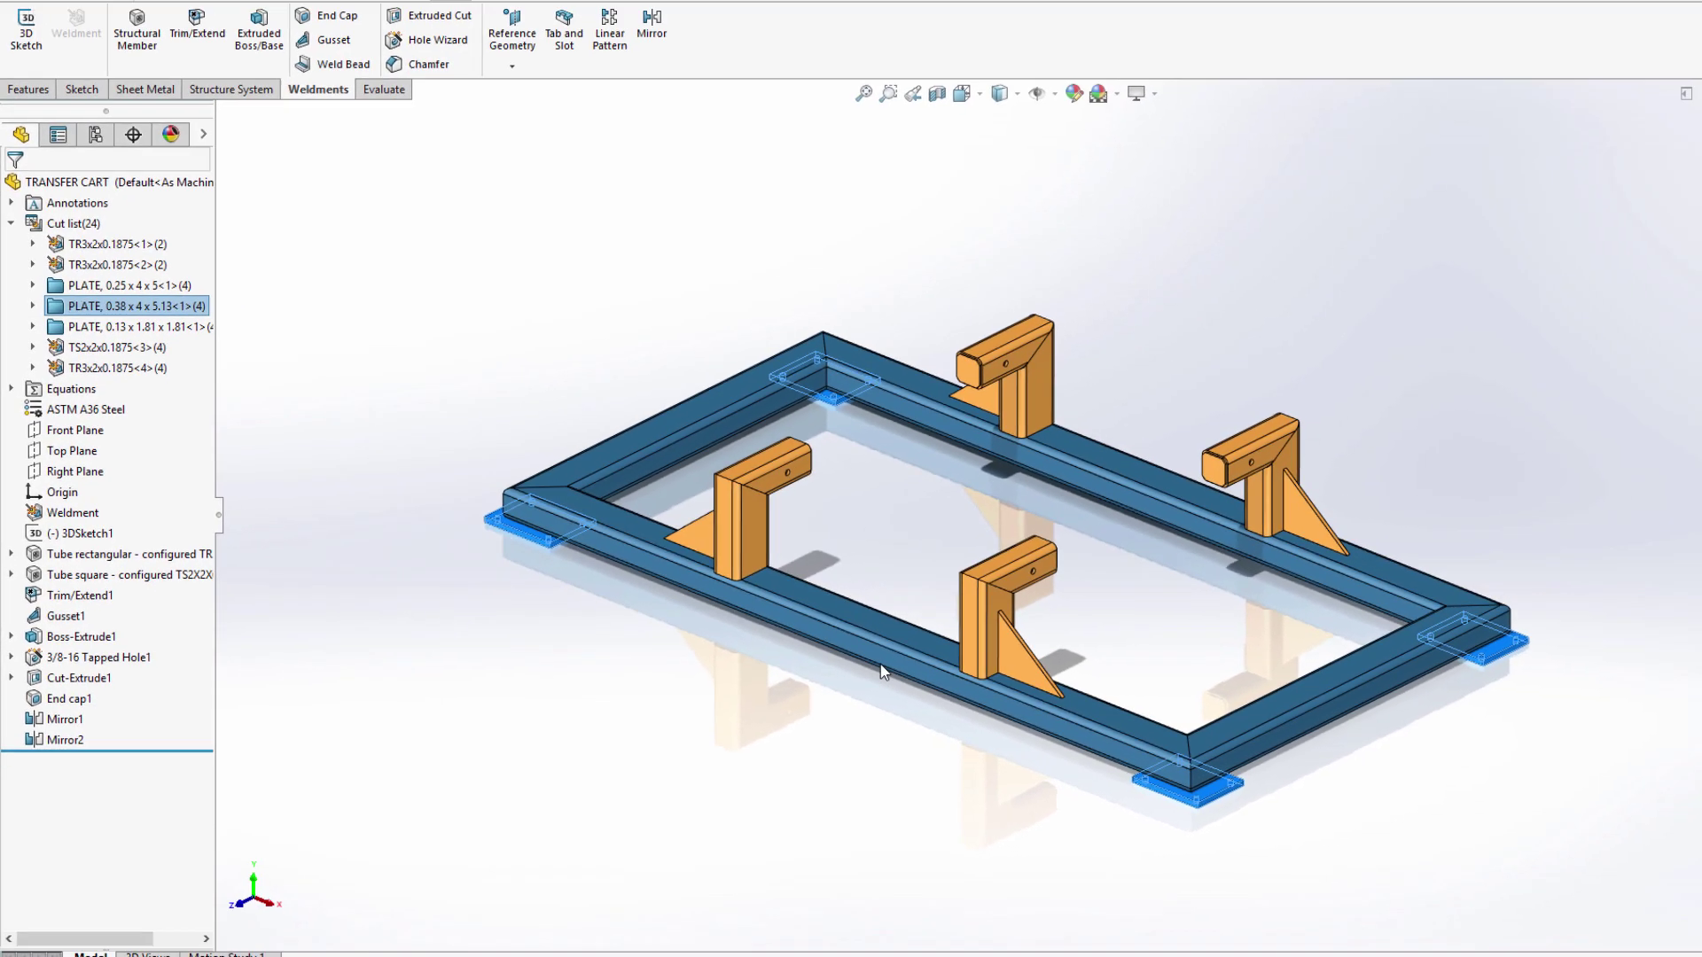